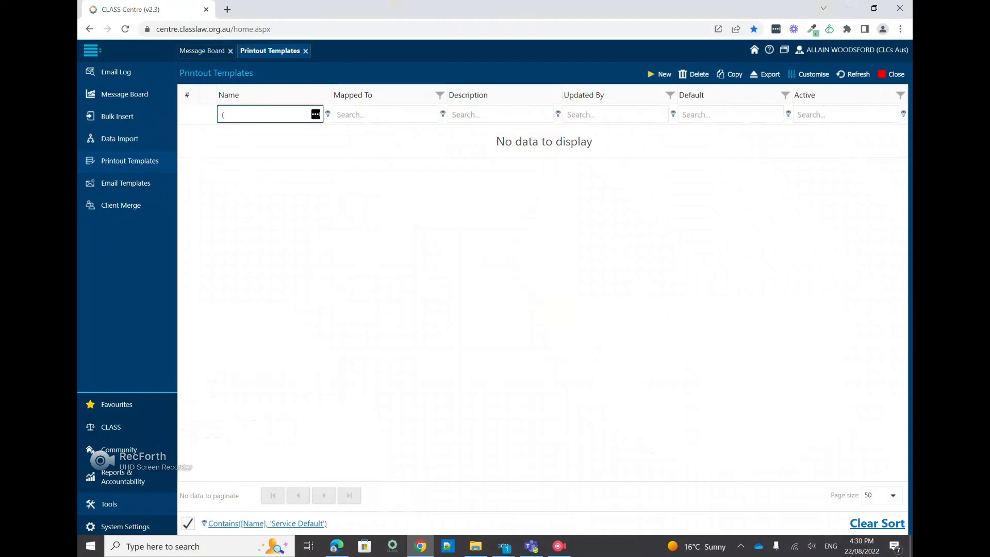
Filter the printout templates by name for "(Default)"
{"action": "type", "text": "(Default)"}
{"action": "key", "text": "Return"}
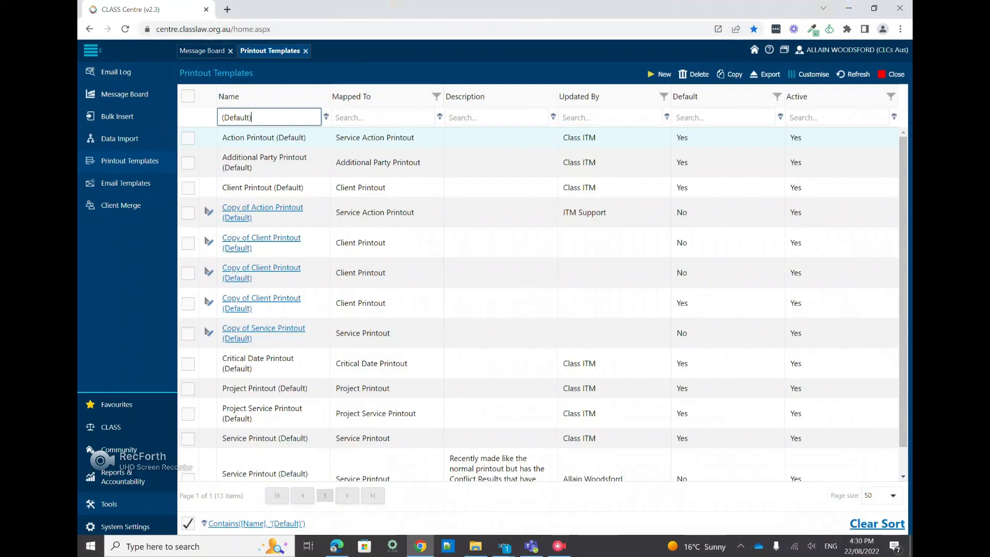
Try narrowing the template name filter to "Service (Default)" and restore it to "(Default)"
{"action": "type", "text": "Service"}
{"action": "key", "text": "BackSpace"}
{"action": "key", "text": "BackSpace"}
{"action": "key", "text": "BackSpace"}
{"action": "key", "text": "BackSpace"}
{"action": "key", "text": "BackSpace"}
{"action": "key", "text": "BackSpace"}
{"action": "key", "text": "BackSpace"}
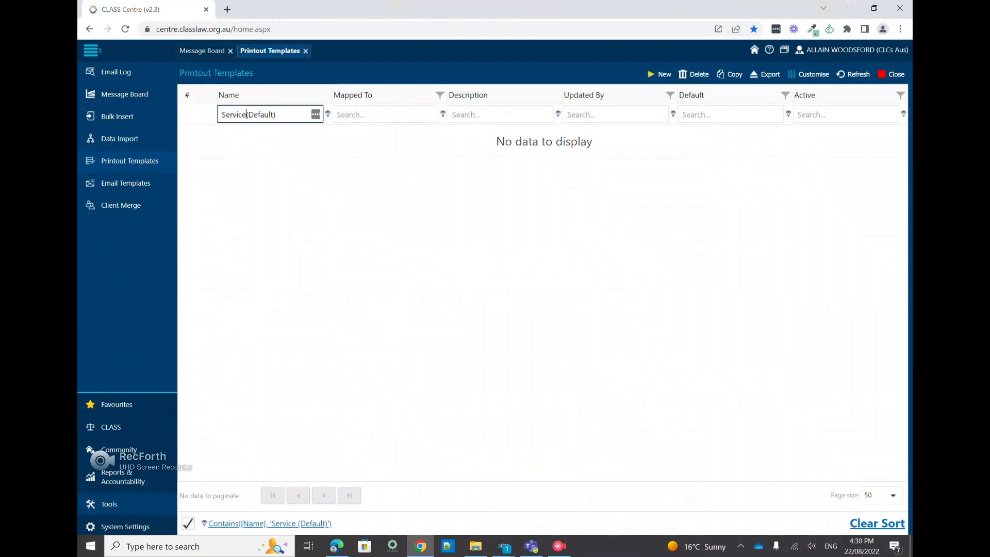
{"action": "key", "text": "BackSpace"}
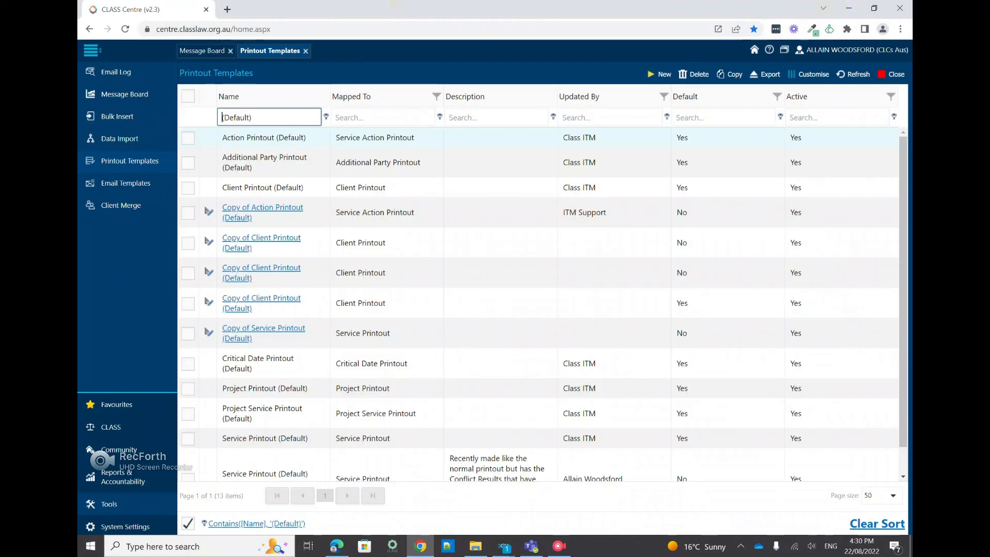
Select the "Service Printout (Default) with Conflict Check" template and make a copy of it
{"action": "scroll", "coordinate": [542, 304], "scroll_direction": "down", "scroll_amount": 1}
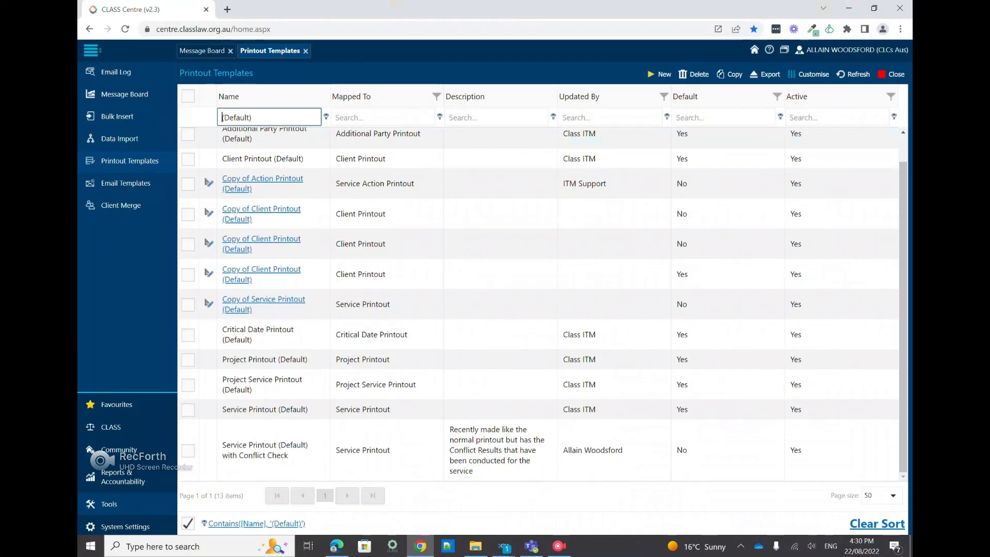
{"action": "left_click_drag", "start_coordinate": [222, 444], "coordinate": [289, 456]}
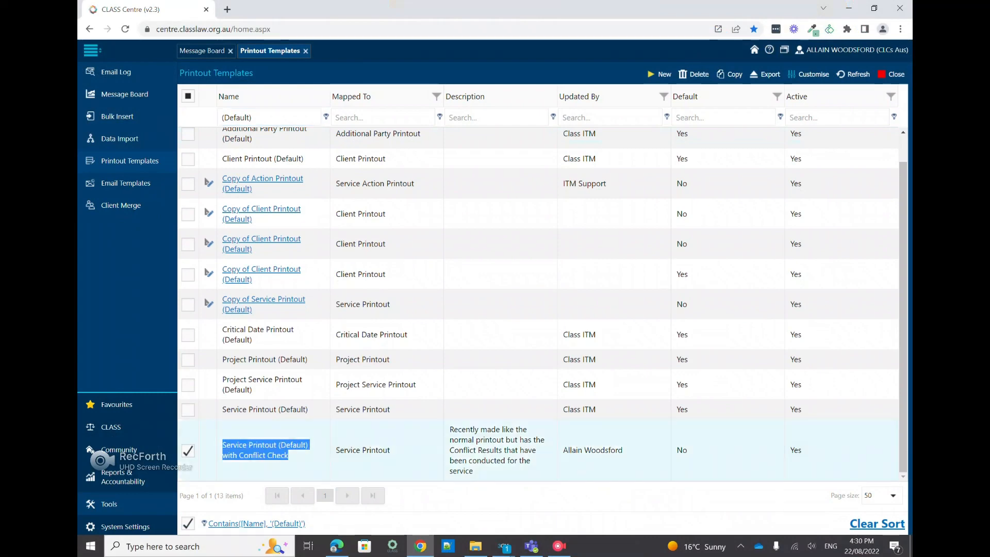
{"action": "left_click", "coordinate": [289, 455]}
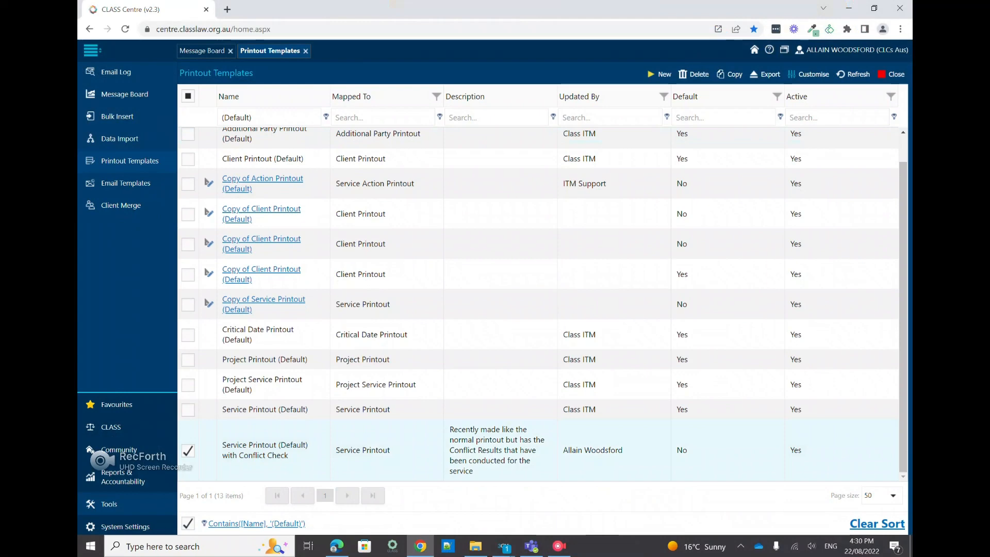
{"action": "left_click", "coordinate": [188, 451]}
{"action": "left_click", "coordinate": [188, 450]}
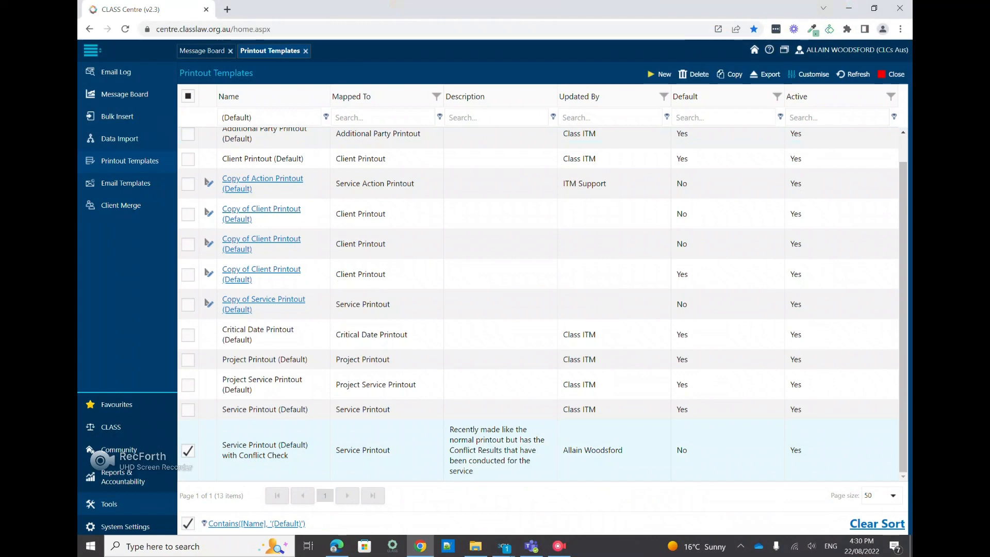
{"action": "left_click", "coordinate": [729, 74]}
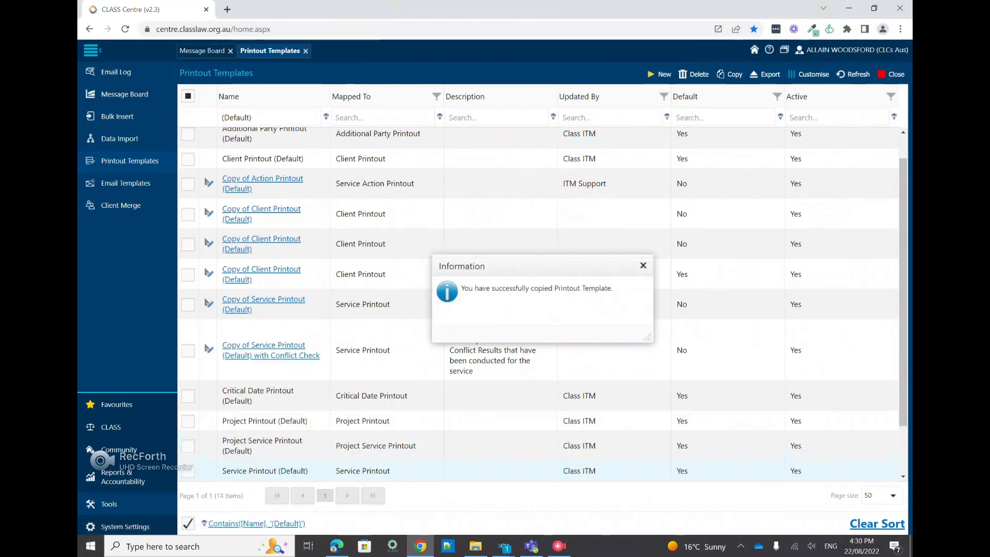
{"action": "left_click", "coordinate": [643, 265]}
{"action": "scroll", "coordinate": [643, 279], "scroll_direction": "down", "scroll_amount": 2}
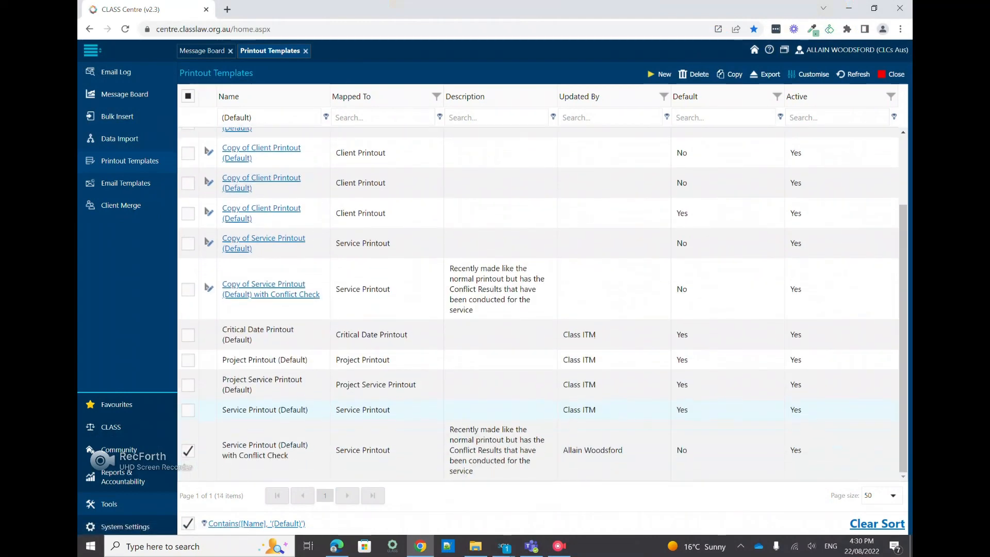
Try renaming the copied template "CLCs AUS Service Printout (Default) with Conflict Check" and marking it as default, and discard the changes
{"action": "scroll", "coordinate": [542, 344], "scroll_direction": "up", "scroll_amount": 2}
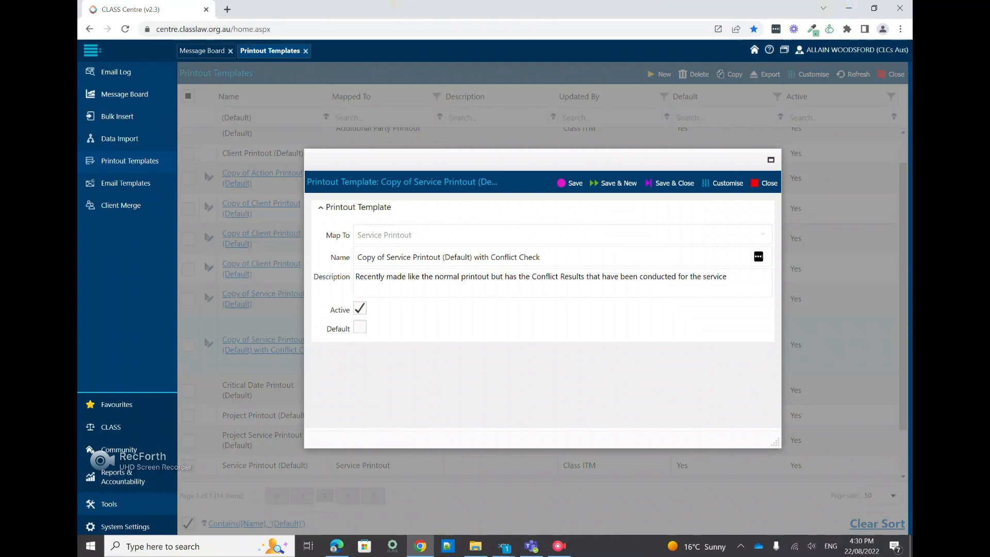
{"action": "left_click_drag", "start_coordinate": [387, 257], "coordinate": [357, 257]}
{"action": "key", "text": "BackSpace"}
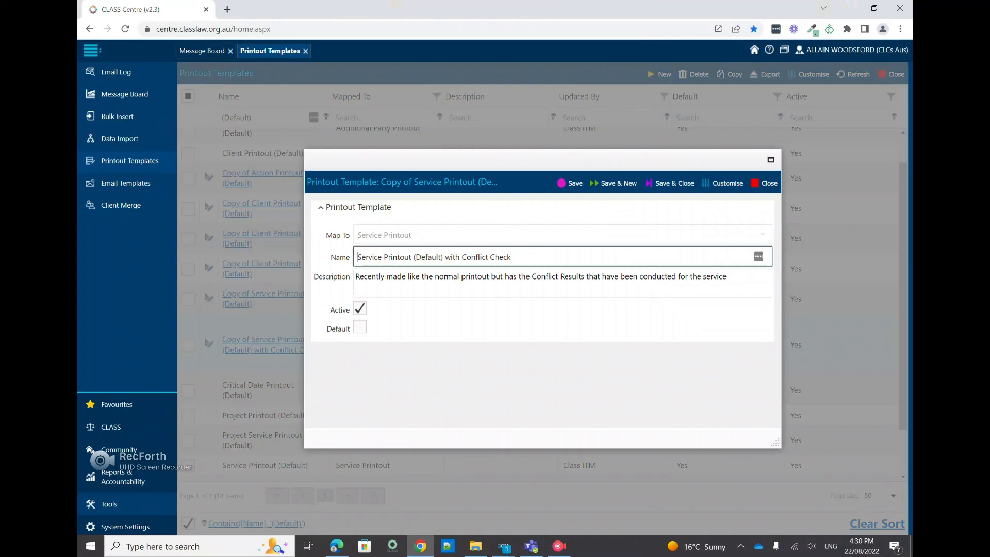
{"action": "type", "text": "CLCs AUS"}
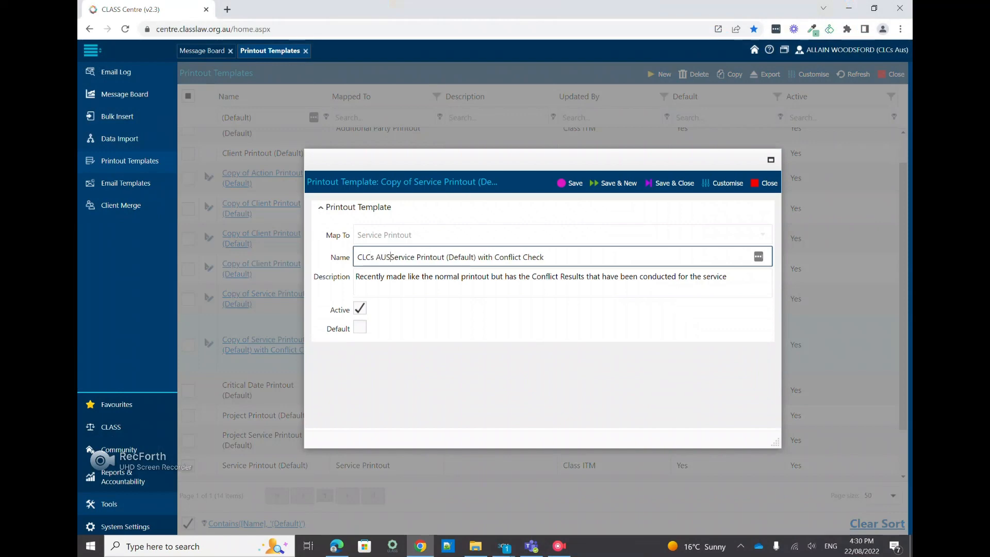
{"action": "left_click", "coordinate": [360, 327]}
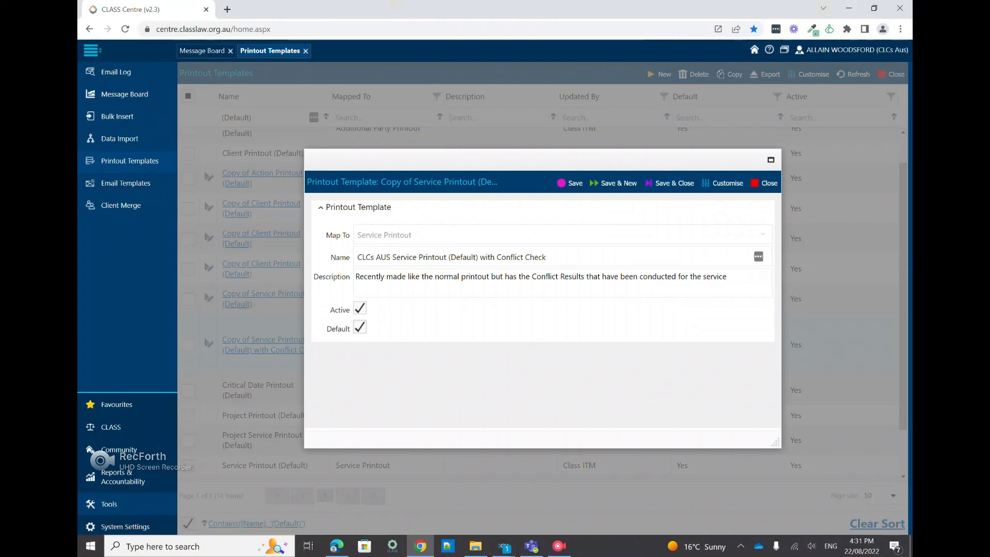
{"action": "left_click", "coordinate": [764, 183]}
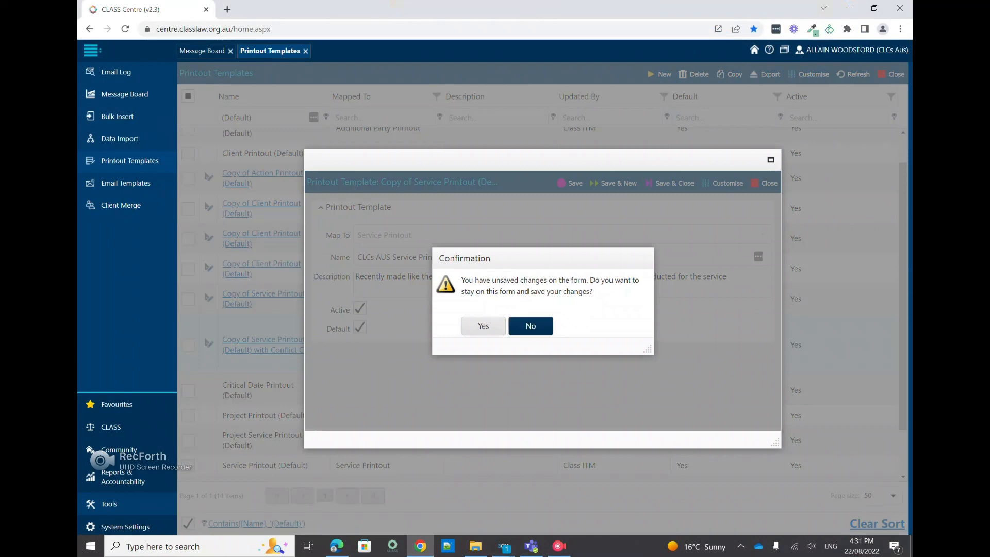
{"action": "left_click", "coordinate": [531, 325]}
Search the CLASS services with "s" as the service ID and open the first listed service, dismissing the record-in-use notice
{"action": "left_click", "coordinate": [111, 427]}
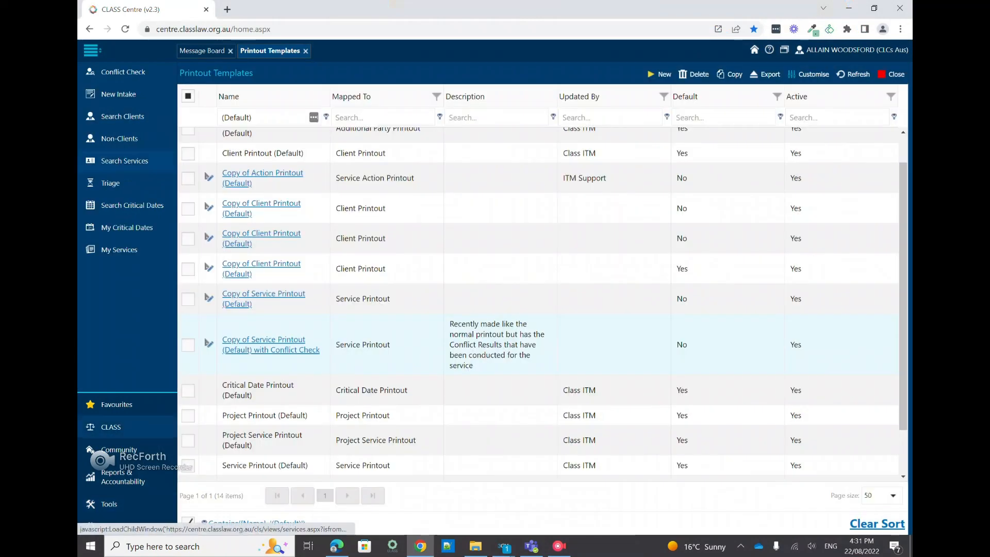
{"action": "left_click", "coordinate": [124, 161]}
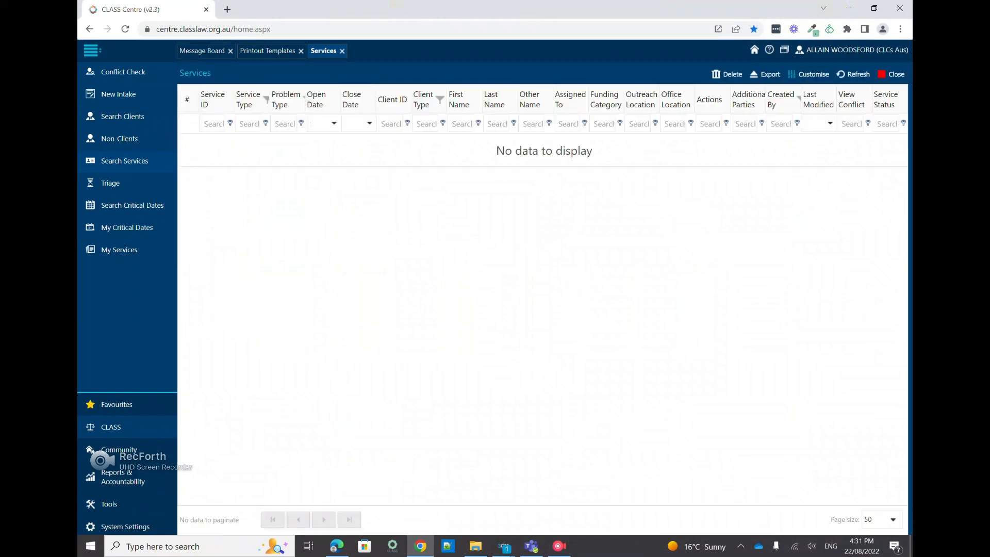
{"action": "left_click", "coordinate": [212, 124]}
{"action": "type", "text": "s"}
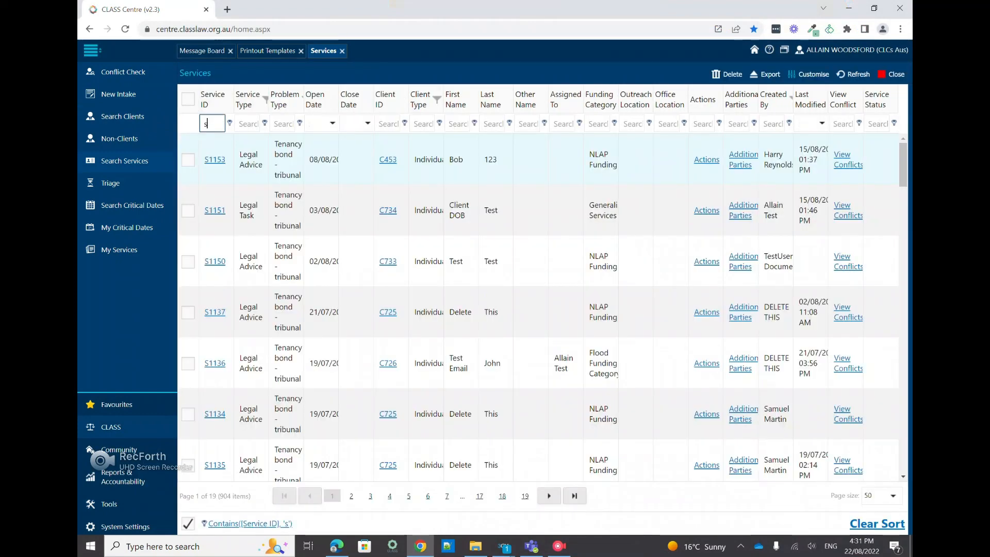
{"action": "left_click", "coordinate": [215, 160]}
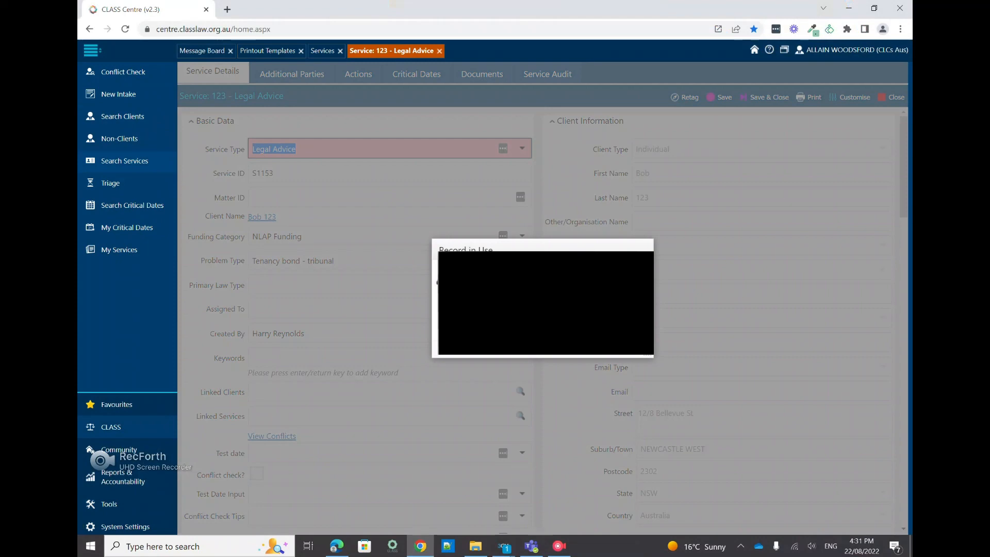
{"action": "left_click", "coordinate": [542, 330]}
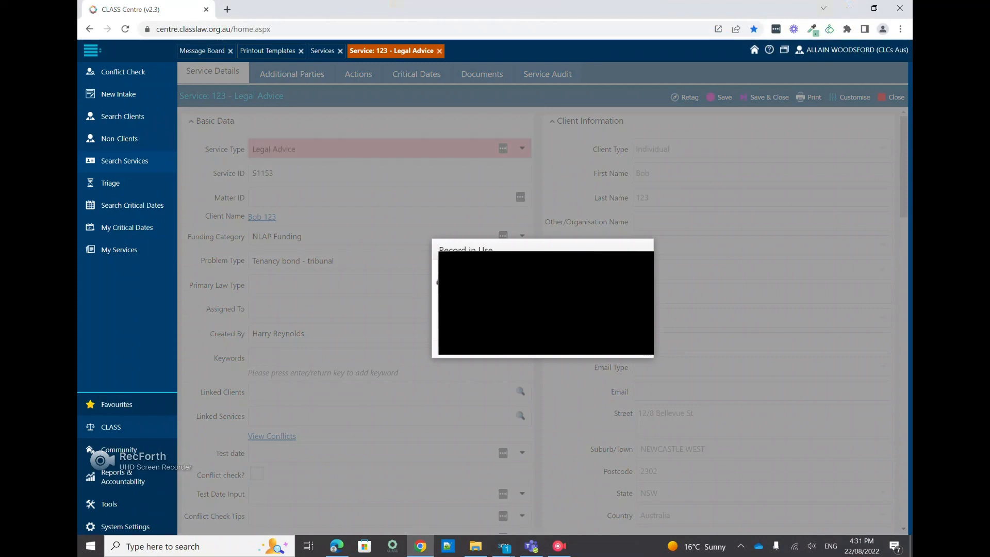
{"action": "left_click", "coordinate": [272, 436]}
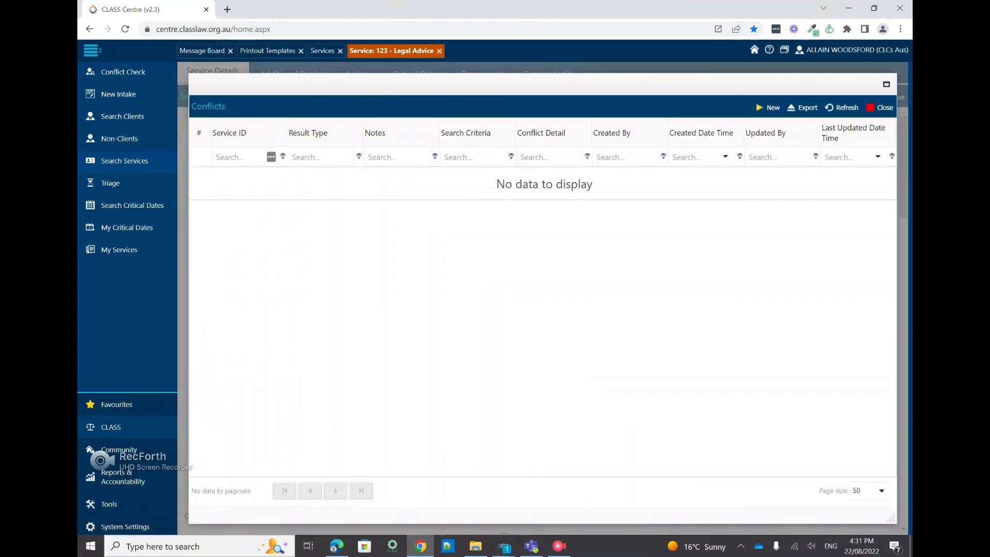
{"action": "left_click", "coordinate": [767, 108]}
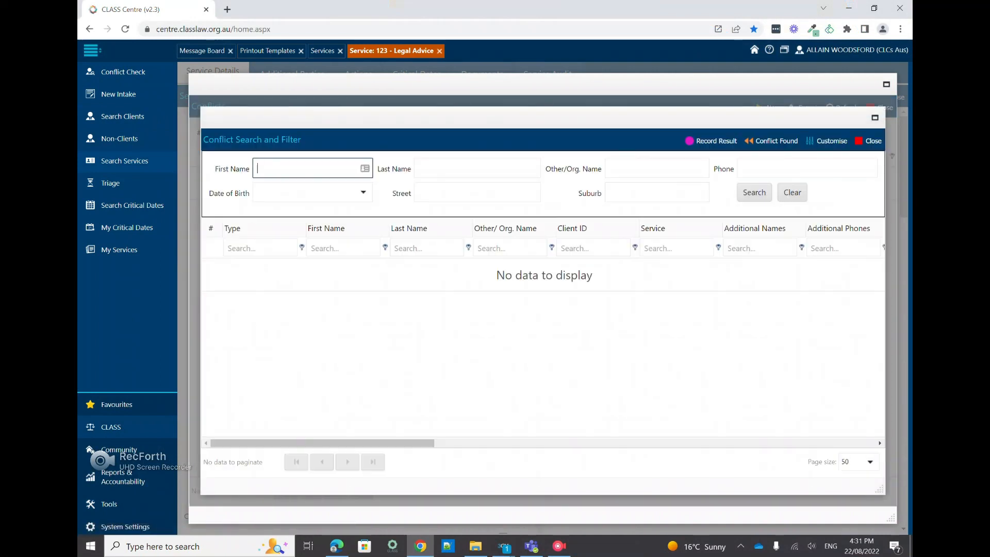
{"action": "left_click", "coordinate": [873, 141]}
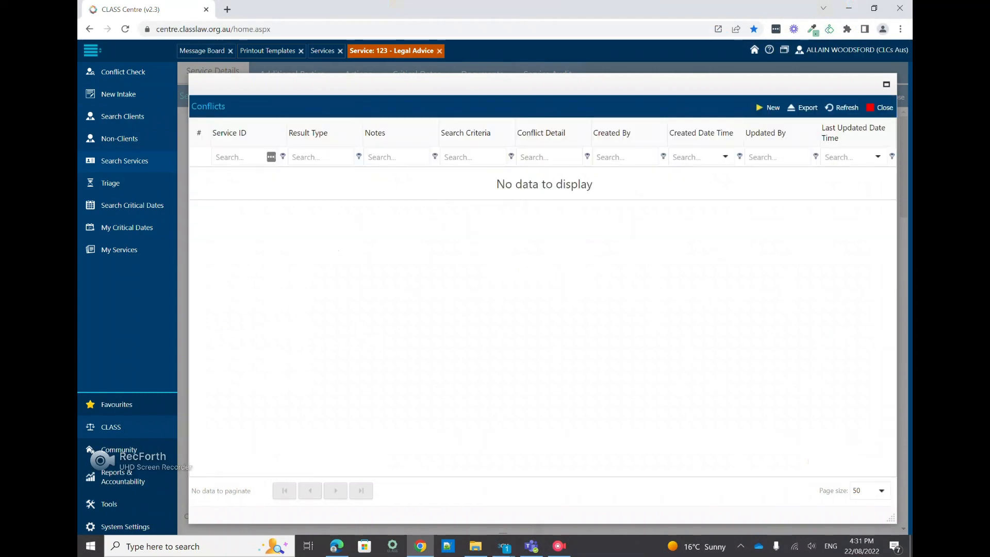
{"action": "left_click", "coordinate": [880, 108]}
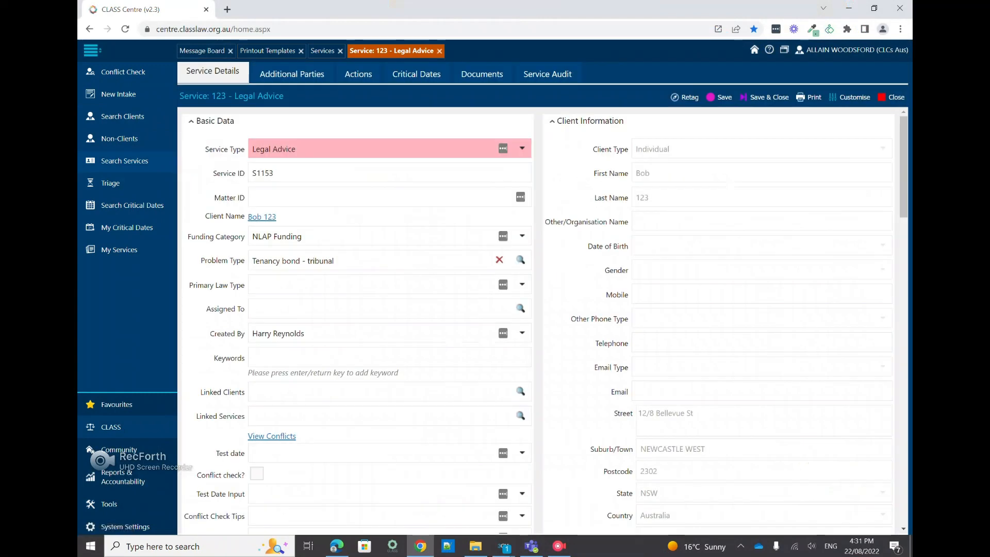
Start a new conflict check from the service's conflicts list and search by last name "123"
{"action": "left_click", "coordinate": [272, 436]}
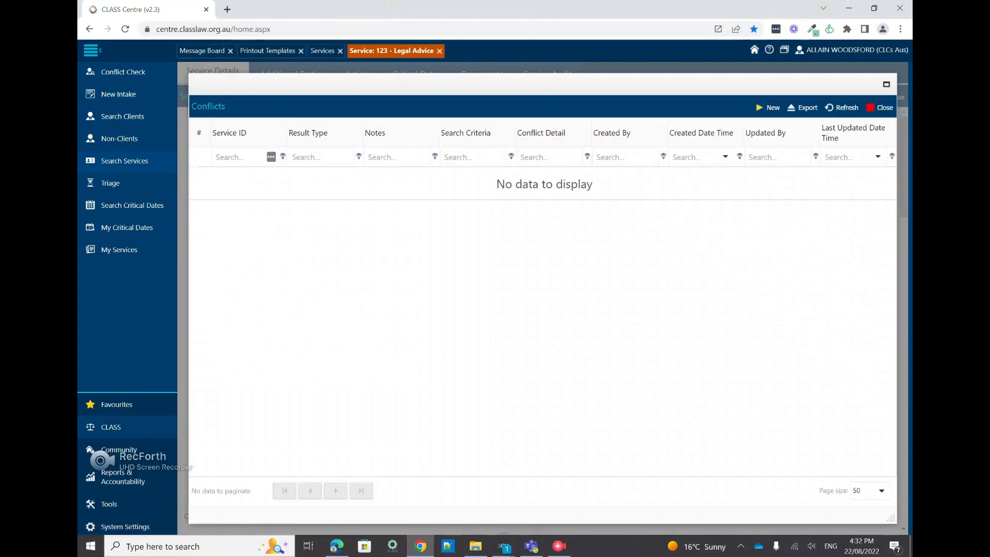
{"action": "left_click", "coordinate": [768, 108]}
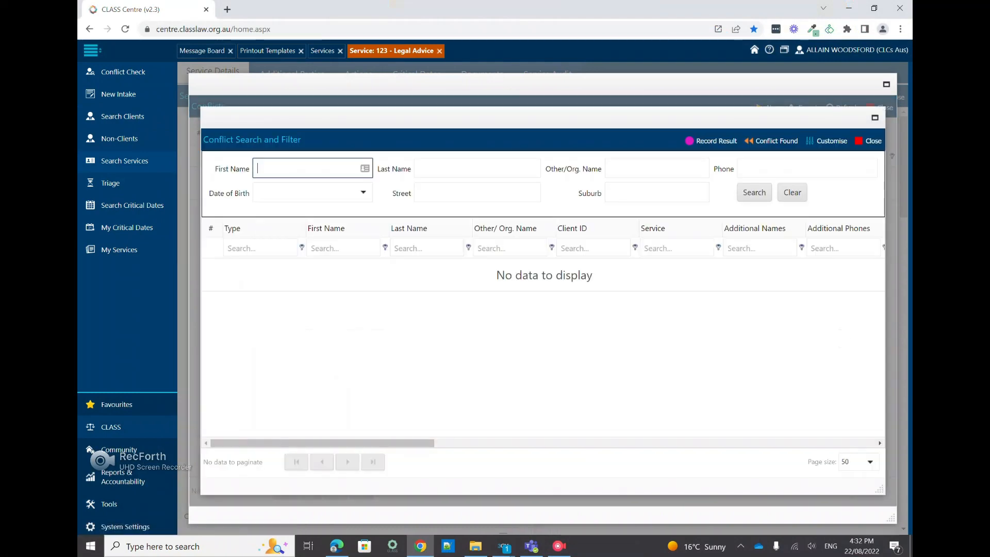
{"action": "key", "text": "Tab"}
{"action": "type", "text": "123"}
{"action": "key", "text": "Return"}
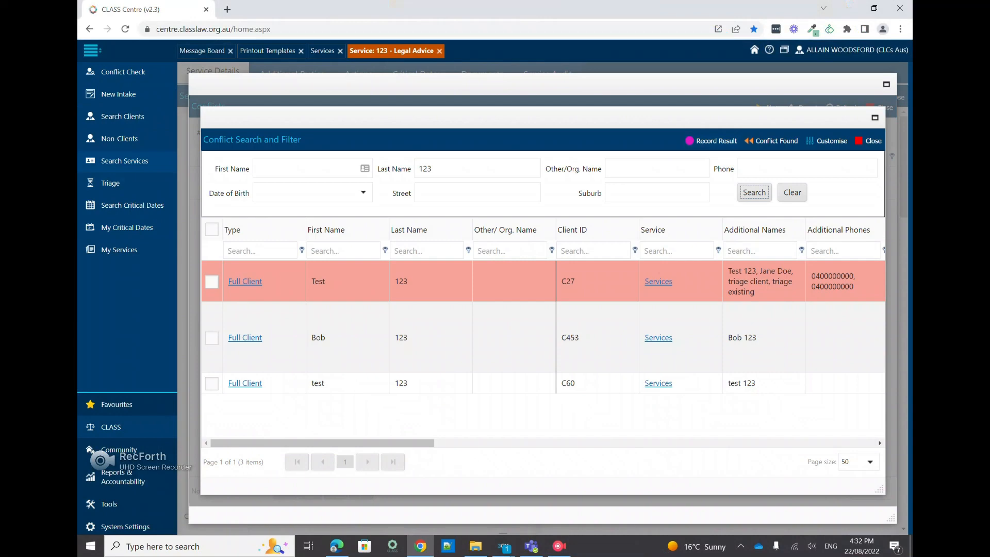
Record the conflict check result as No Conflict with the note "Testing no Conflict", save it and close the conflicts list
{"action": "left_click", "coordinate": [245, 282]}
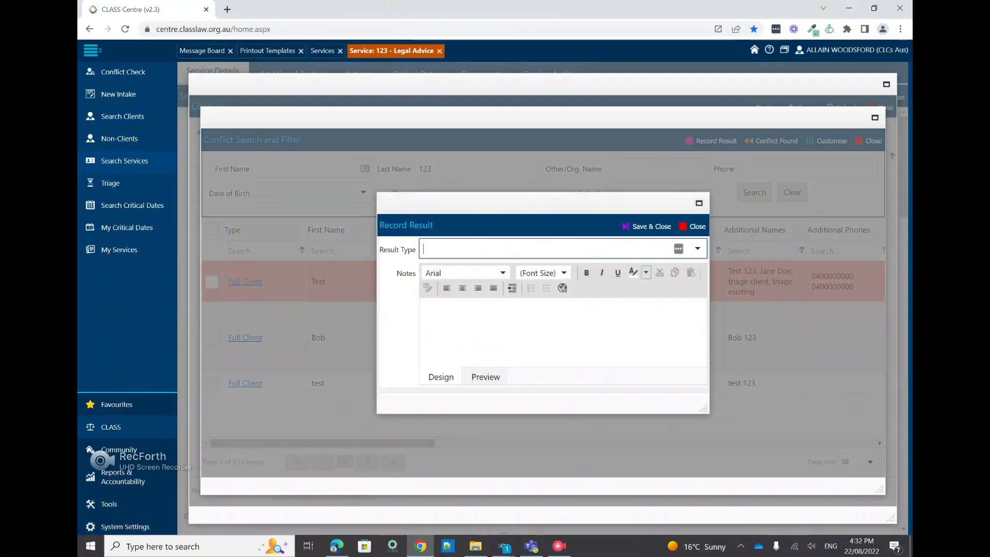
{"action": "left_click", "coordinate": [697, 249]}
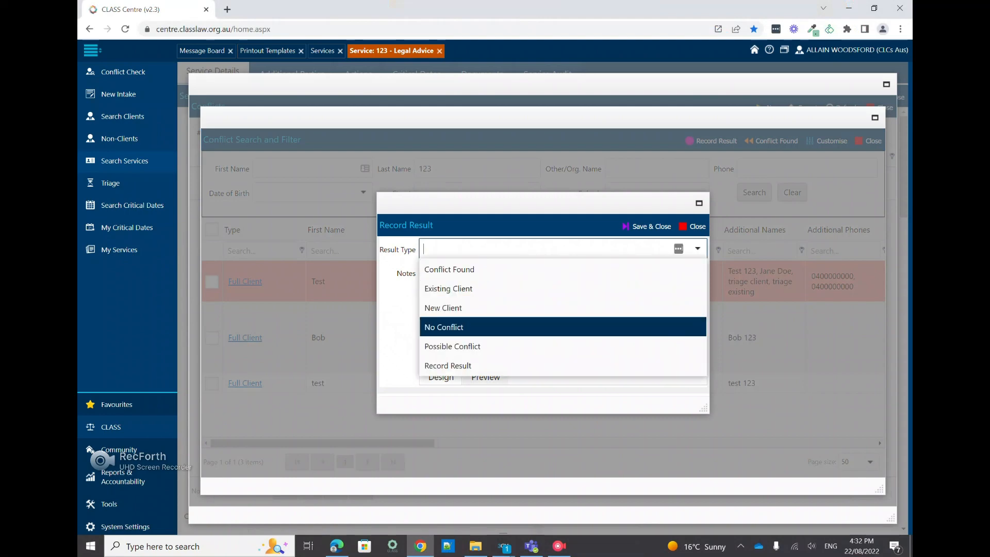
{"action": "key", "text": "Return"}
{"action": "left_click", "coordinate": [431, 310]}
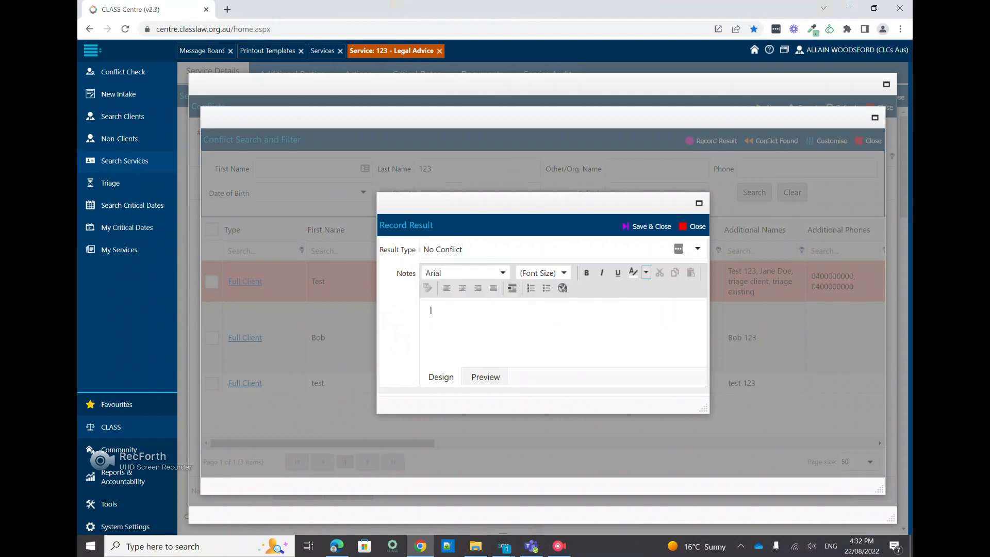
{"action": "type", "text": "Testing no  Conflict"}
{"action": "left_click", "coordinate": [647, 226]}
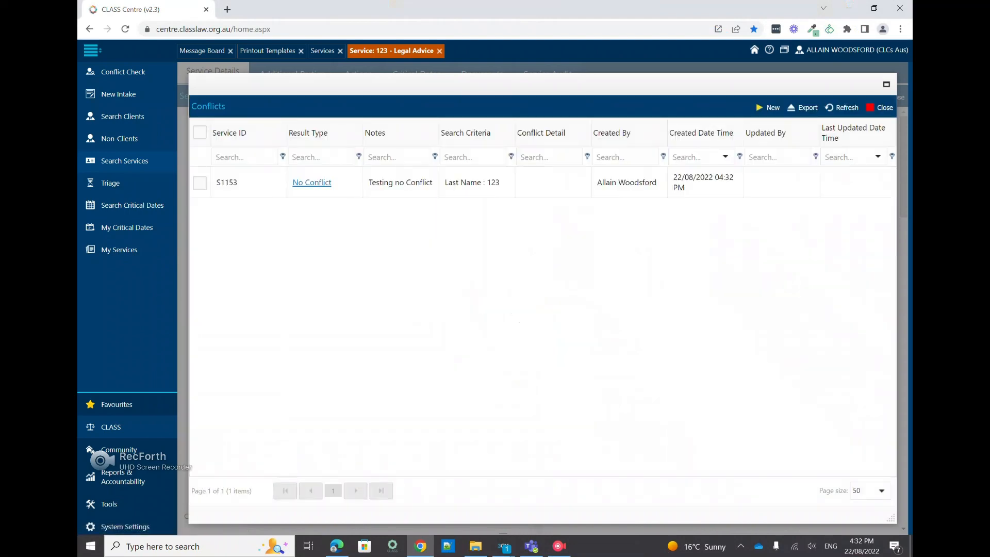
{"action": "left_click", "coordinate": [880, 108]}
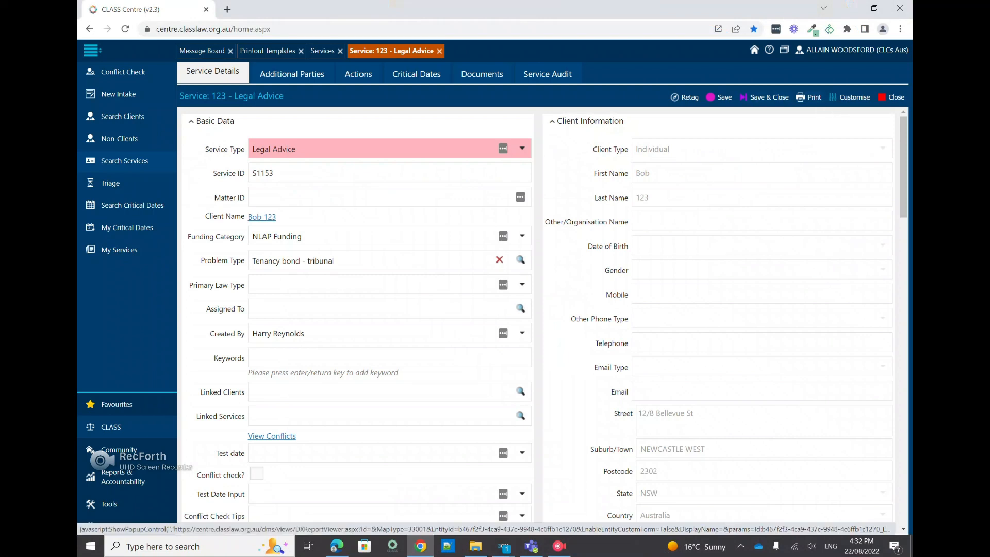
Open the service's print preview with the "Service Printout (Default)" form and look through its contents
{"action": "left_click", "coordinate": [812, 97]}
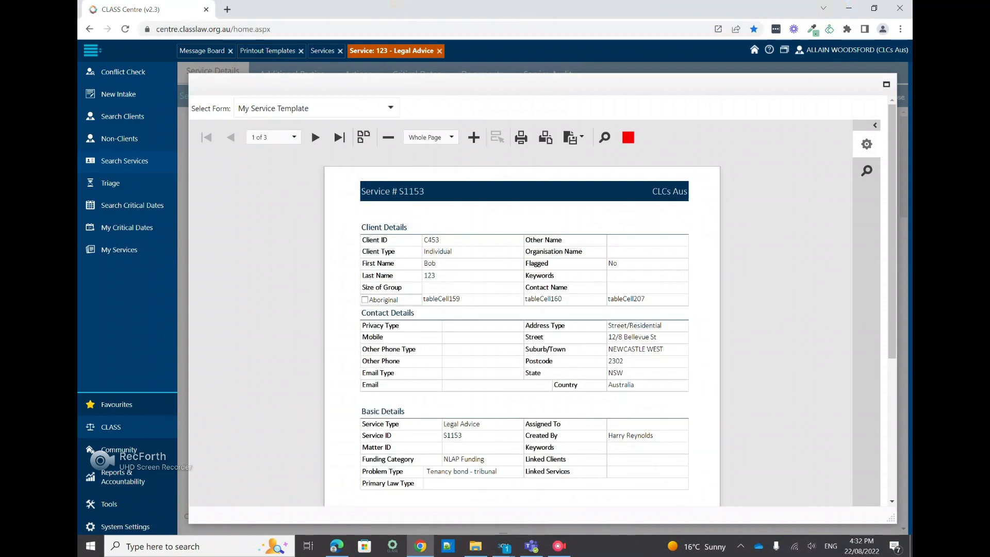
{"action": "left_click", "coordinate": [391, 108]}
{"action": "scroll", "coordinate": [356, 128], "scroll_direction": "down", "scroll_amount": 4}
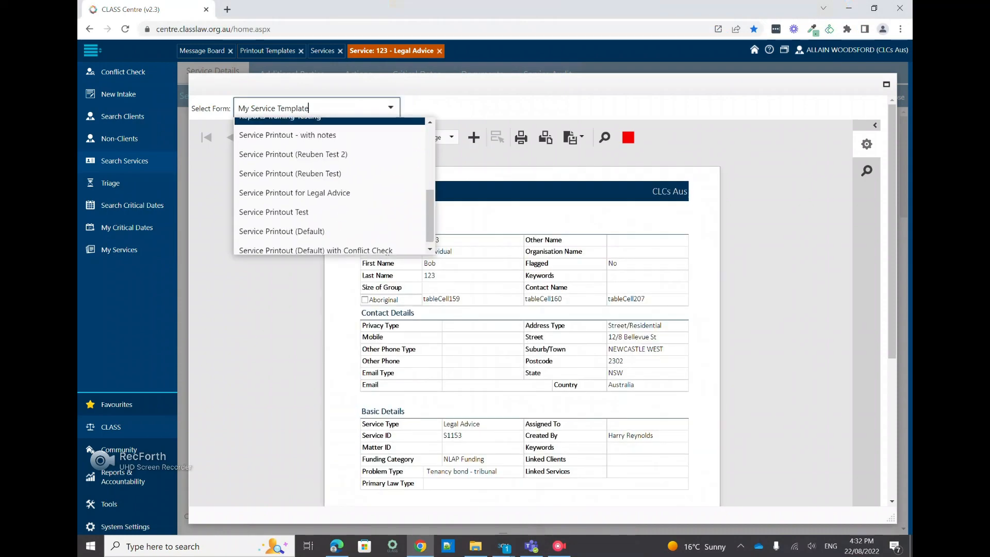
{"action": "left_click", "coordinate": [310, 225]}
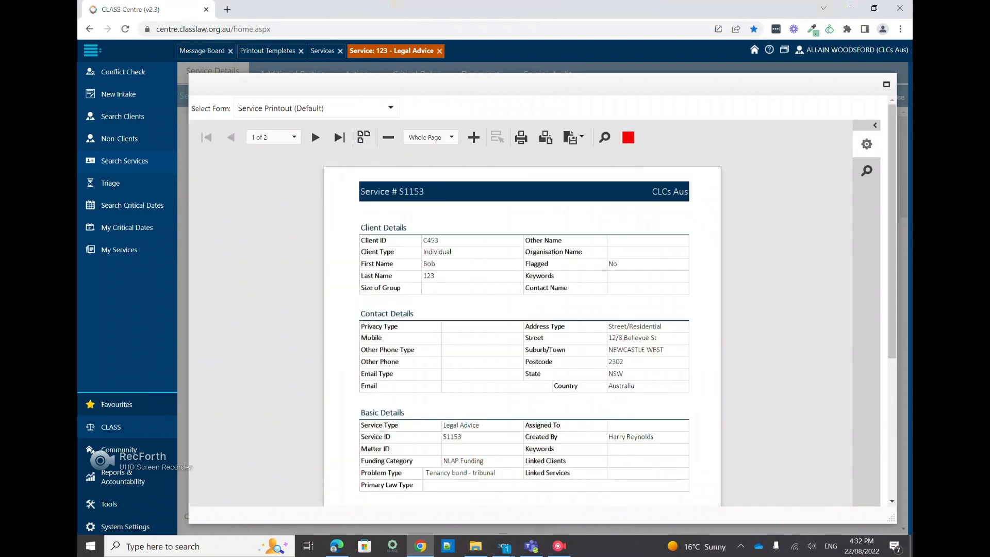
{"action": "scroll", "coordinate": [521, 299], "scroll_direction": "down", "scroll_amount": 5}
{"action": "scroll", "coordinate": [521, 299], "scroll_direction": "up", "scroll_amount": 5}
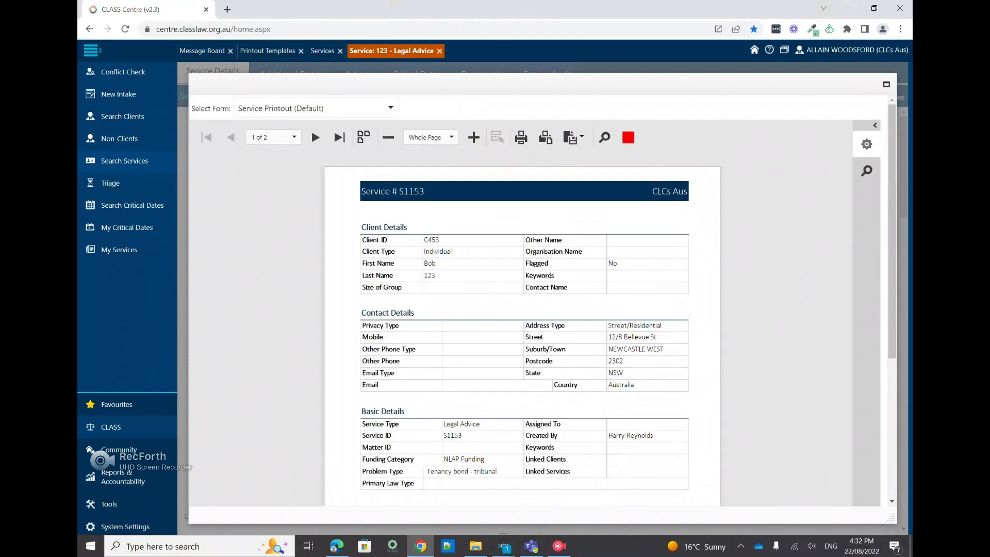
Look through the second page of the default service printout
{"action": "left_click", "coordinate": [315, 137]}
{"action": "scroll", "coordinate": [521, 299], "scroll_direction": "down", "scroll_amount": 5}
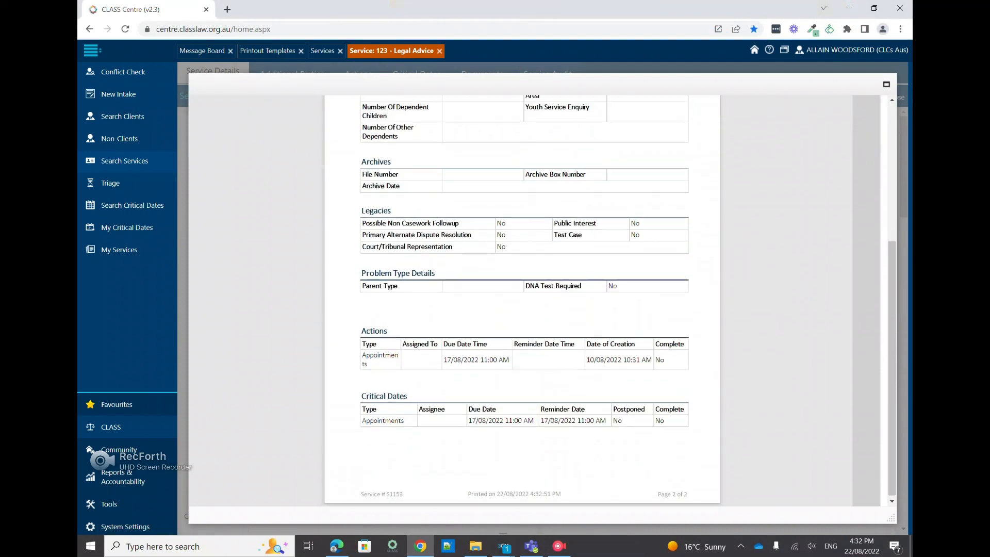
{"action": "scroll", "coordinate": [520, 299], "scroll_direction": "up", "scroll_amount": 5}
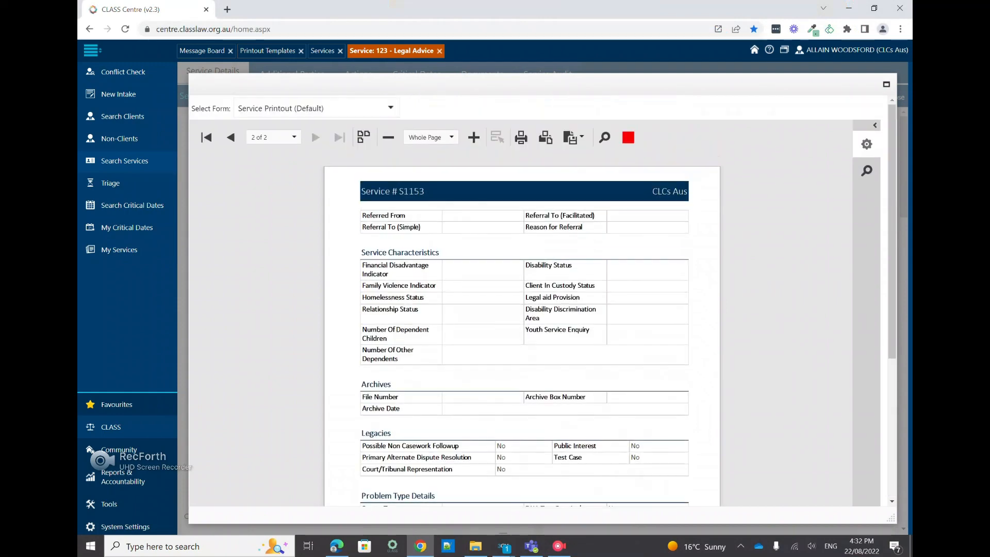
Preview the service with the "Service Printout (Default) with Conflict Check" form and examine its Conflict Check section across pages 2 and 3
{"action": "left_click", "coordinate": [391, 108]}
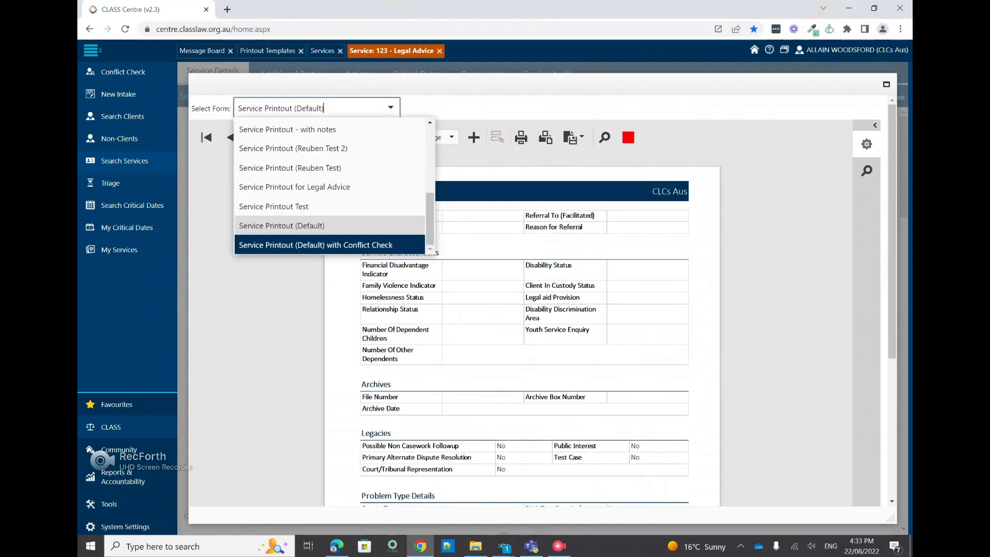
{"action": "left_click", "coordinate": [316, 245]}
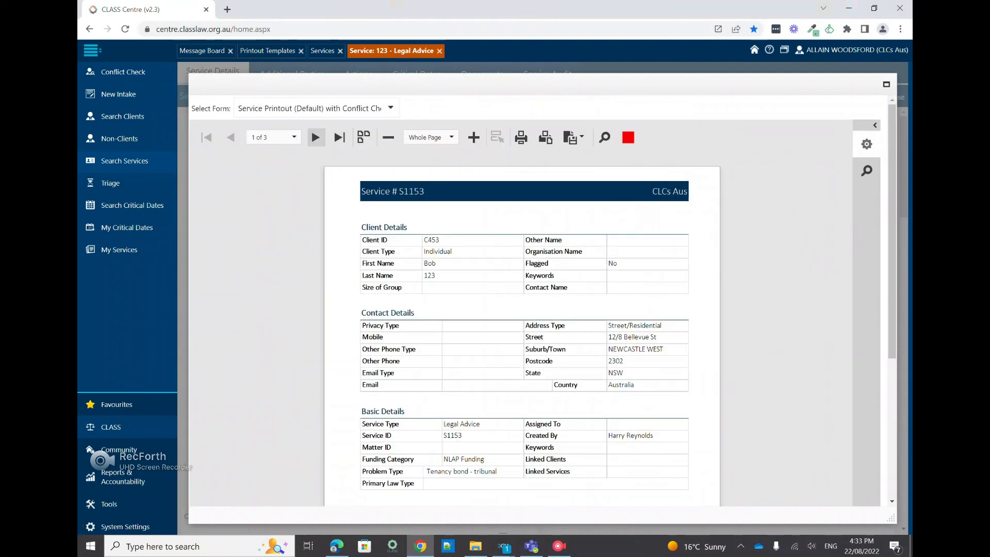
{"action": "left_click", "coordinate": [315, 137]}
{"action": "left_click", "coordinate": [315, 138]}
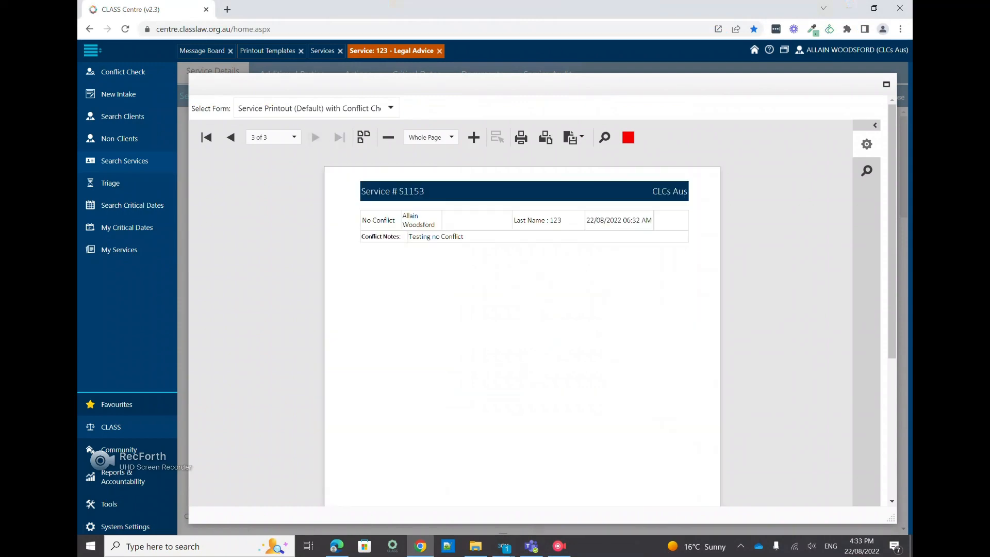
{"action": "left_click", "coordinate": [231, 137]}
{"action": "scroll", "coordinate": [522, 309], "scroll_direction": "down", "scroll_amount": 5}
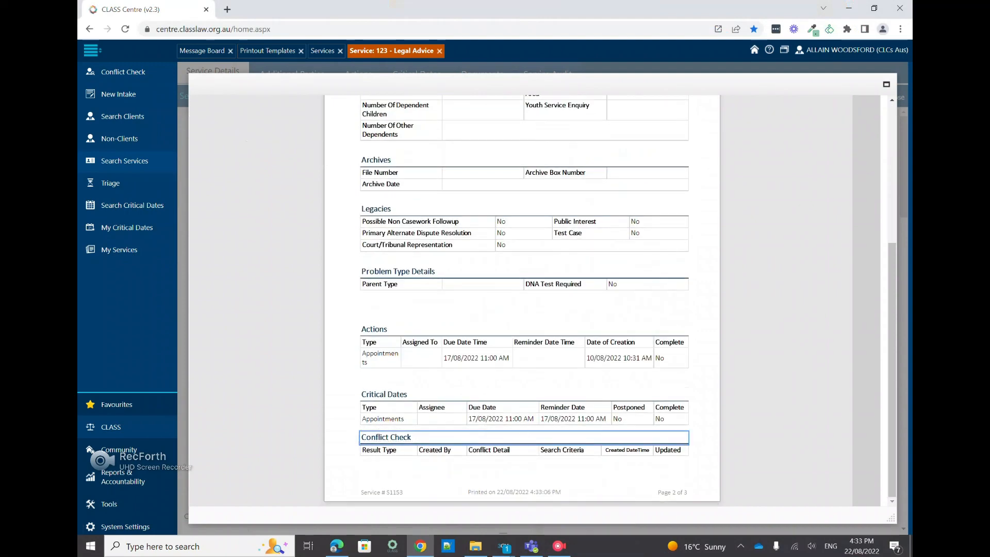
{"action": "scroll", "coordinate": [521, 309], "scroll_direction": "up", "scroll_amount": 5}
{"action": "left_click", "coordinate": [315, 137]}
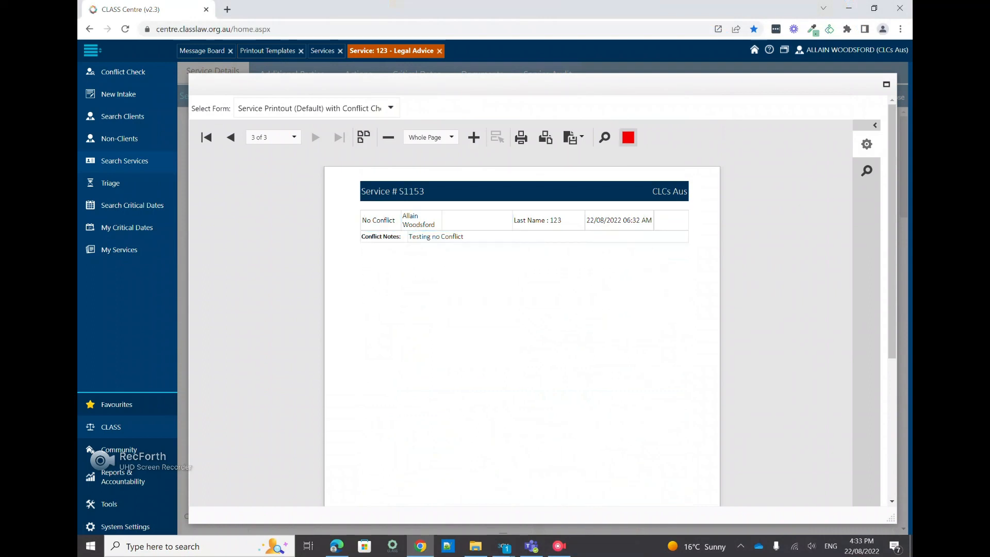
Close the print preview, the service record and the Services list to return to the printout templates
{"action": "left_click", "coordinate": [628, 137]}
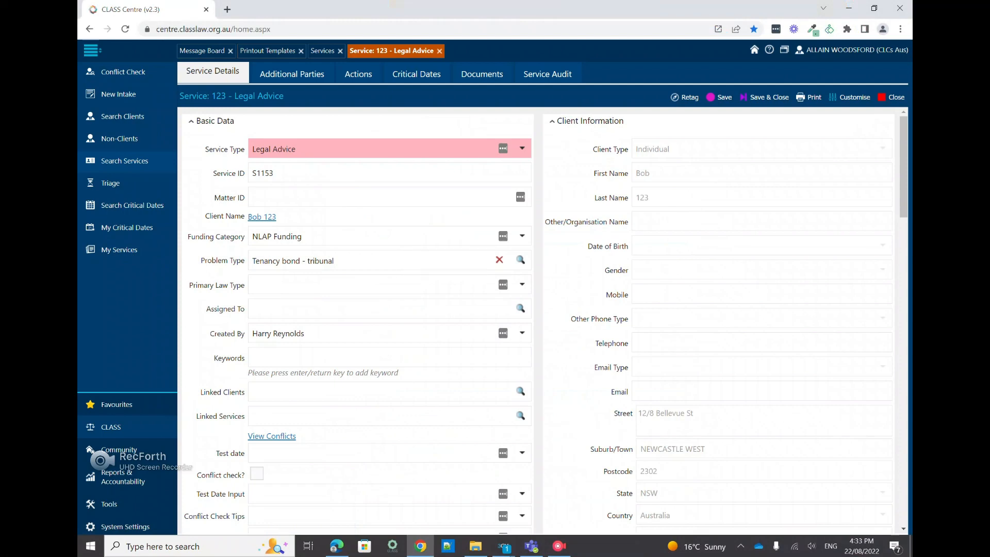
{"action": "left_click", "coordinate": [438, 50]}
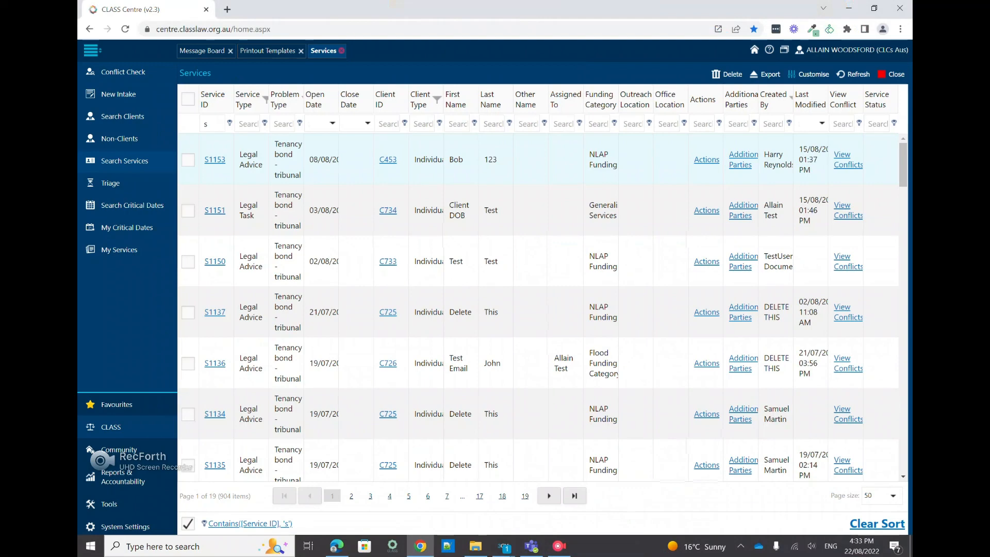
{"action": "left_click", "coordinate": [342, 51]}
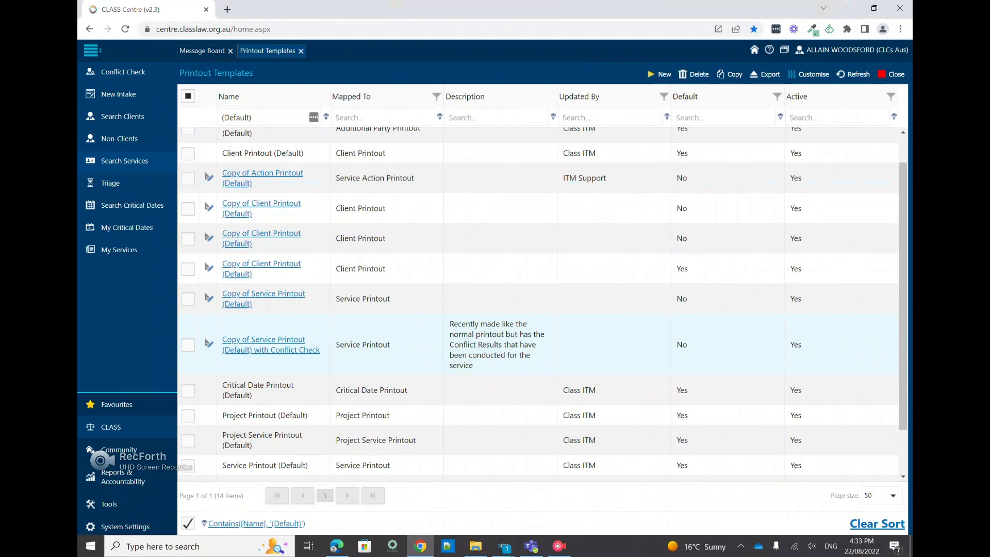
Copy the "Service Printout (Default)" template, leaving the conflict check version unselected, and dismiss the information message
{"action": "scroll", "coordinate": [538, 304], "scroll_direction": "down", "scroll_amount": 1}
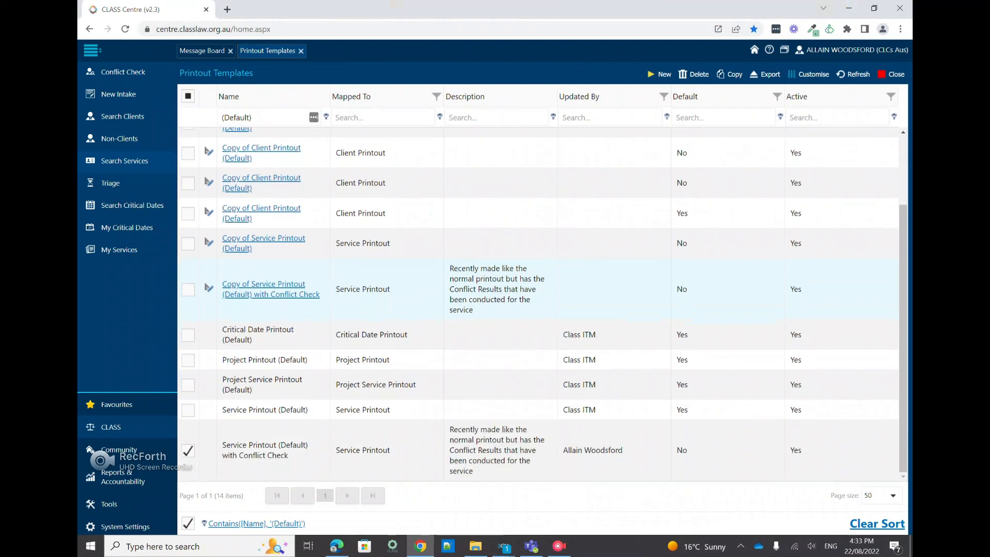
{"action": "left_click", "coordinate": [188, 451]}
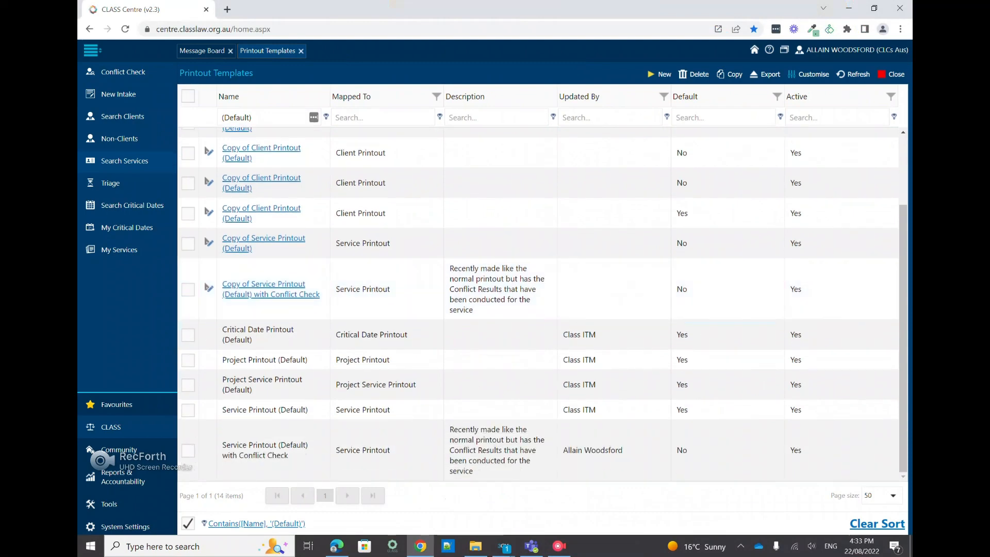
{"action": "left_click", "coordinate": [188, 410]}
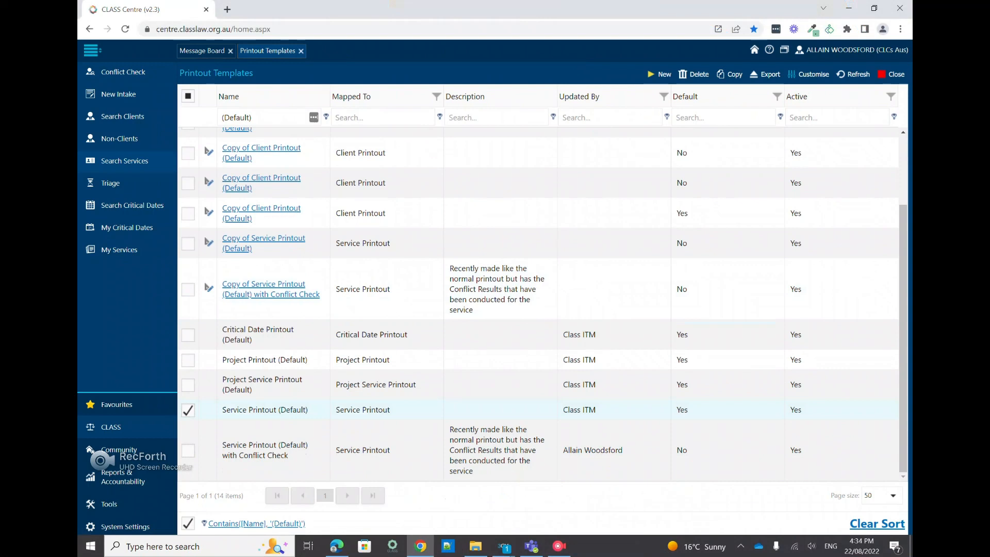
{"action": "left_click_drag", "start_coordinate": [221, 409], "coordinate": [308, 409]}
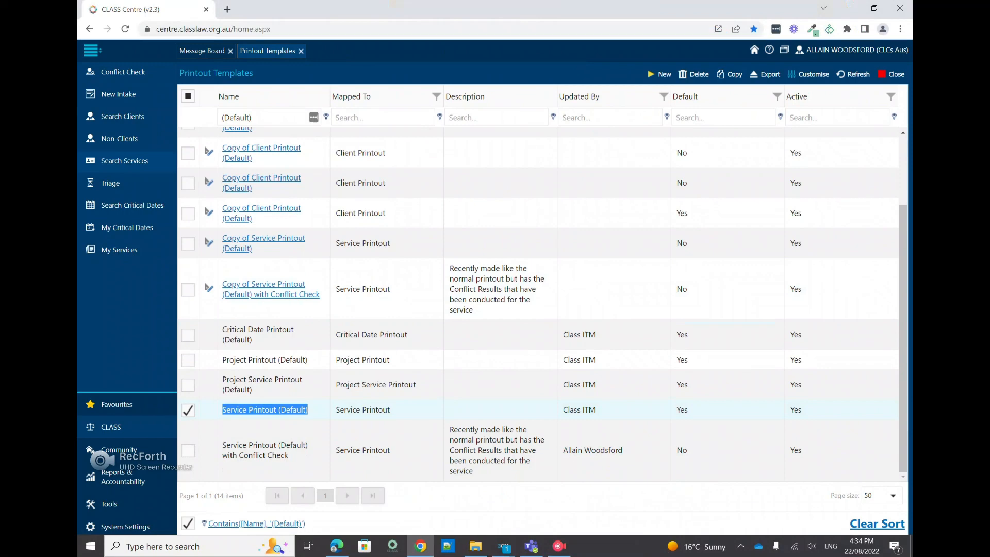
{"action": "mouse_move", "coordinate": [715, 65]}
{"action": "left_mouse_down"}
{"action": "mouse_move", "coordinate": [741, 75]}
{"action": "mouse_move", "coordinate": [728, 74]}
{"action": "left_mouse_up"}
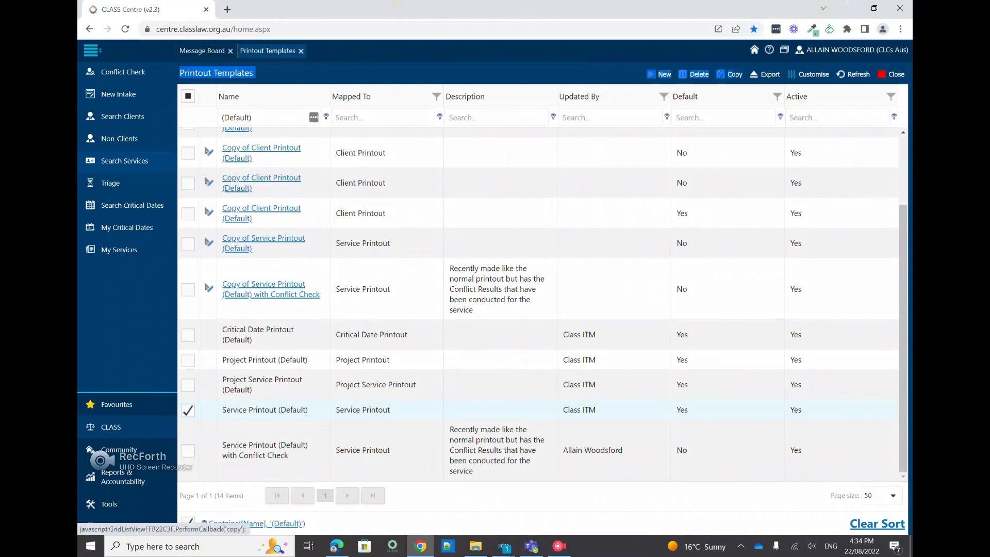
{"action": "left_click", "coordinate": [732, 74]}
{"action": "left_click_drag", "start_coordinate": [542, 266], "coordinate": [543, 266]}
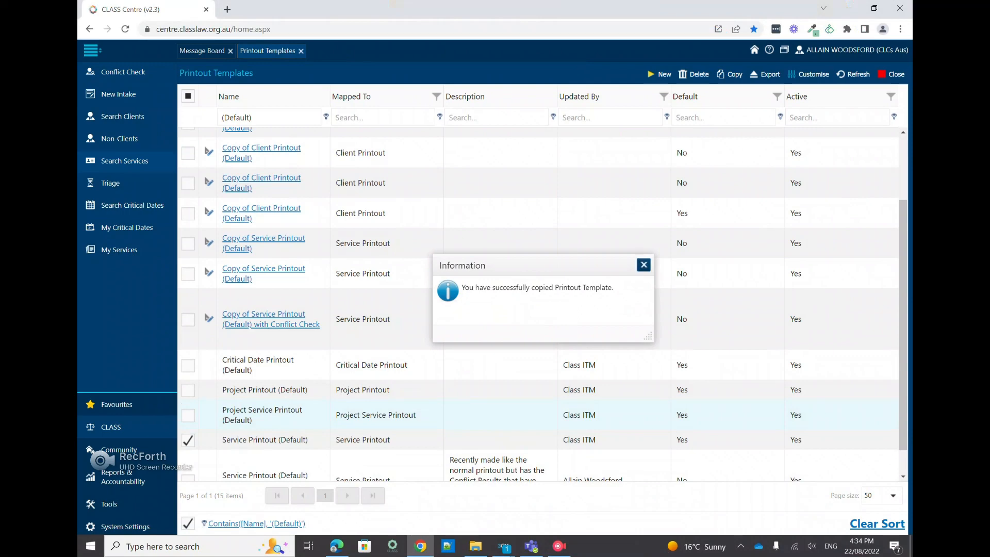
{"action": "left_click", "coordinate": [642, 264]}
Rename the copied template as "Test3 Service Printout (Default)", add the description "Demoing Conflict Check", and save and close it
{"action": "left_click", "coordinate": [263, 269]}
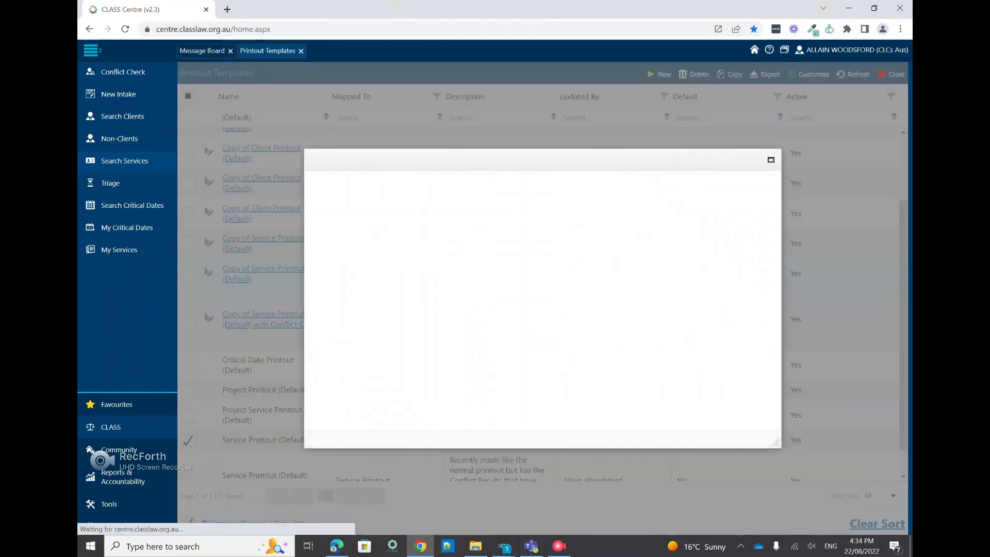
{"action": "left_click", "coordinate": [380, 257]}
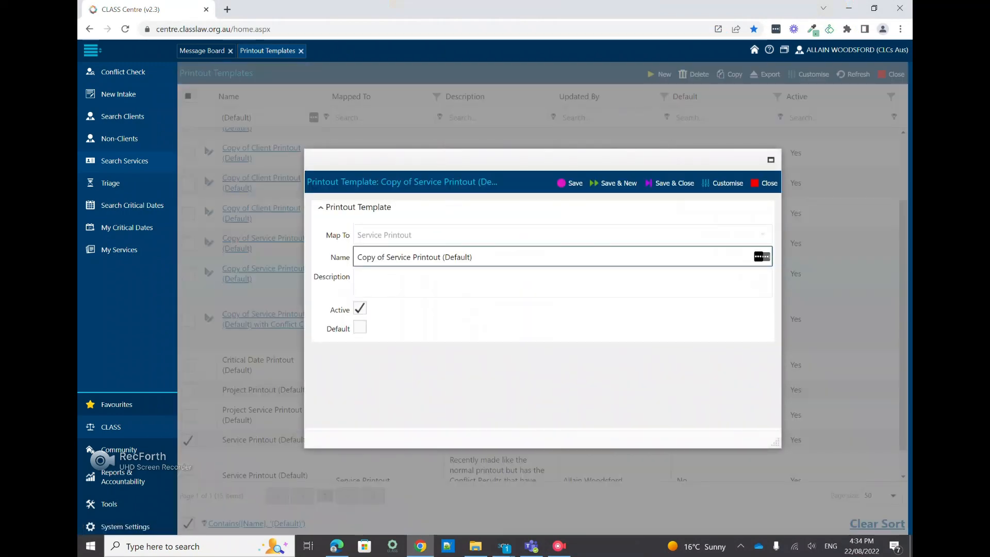
{"action": "left_click_drag", "start_coordinate": [357, 257], "coordinate": [386, 257]}
{"action": "key", "text": "BackSpace"}
{"action": "type", "text": "Test "}
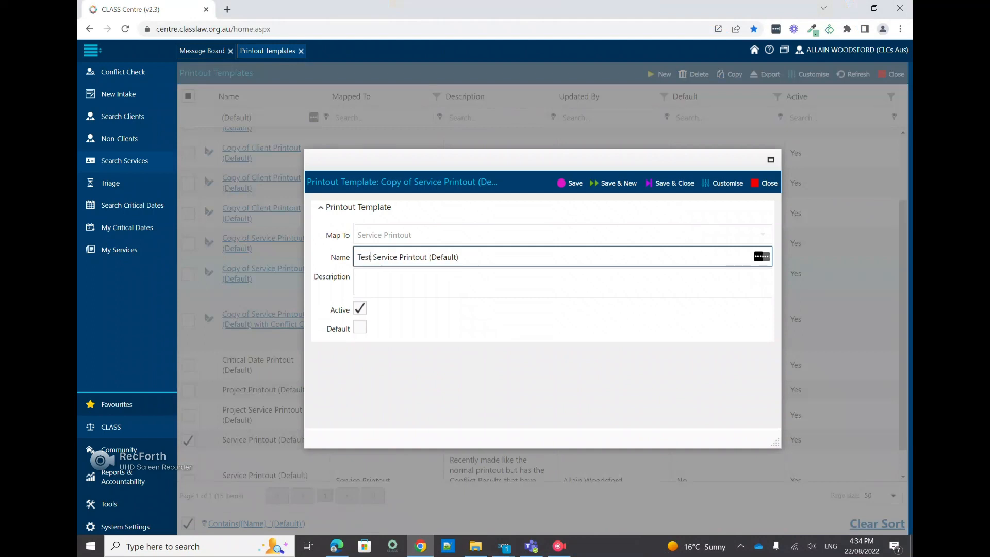
{"action": "type", "text": "3"}
{"action": "key", "text": "Tab"}
{"action": "type", "text": "Demoing Co"}
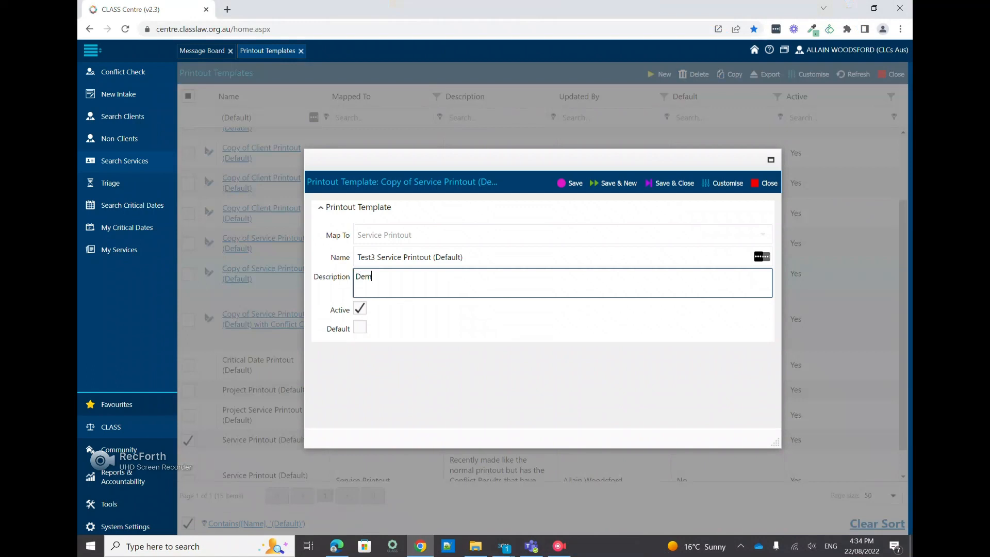
{"action": "type", "text": "nflict Check"}
{"action": "left_click", "coordinate": [670, 183]}
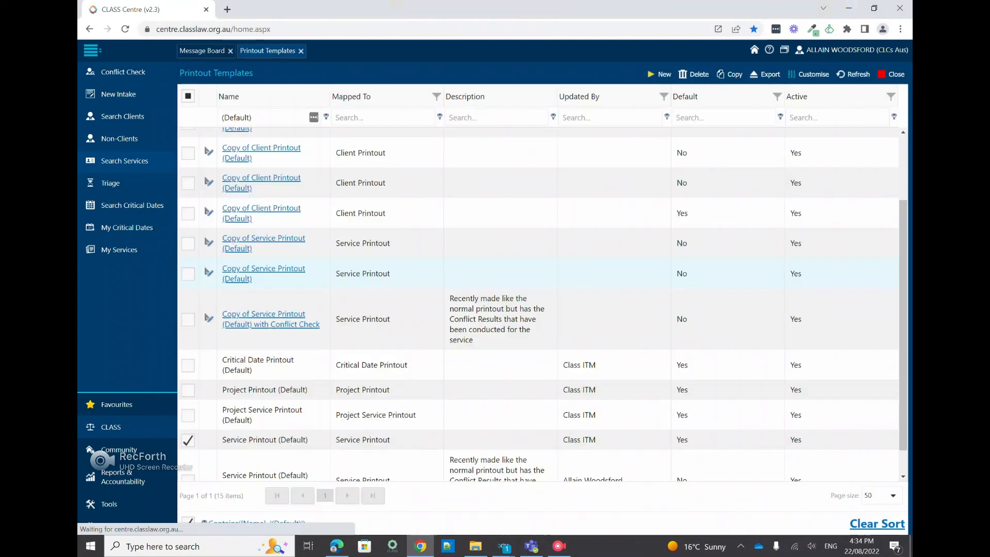
Filter the printout templates by the name "test" and open the Test3 Service Printout (Default) template in the designer
{"action": "scroll", "coordinate": [884, 132], "scroll_direction": "up", "scroll_amount": 3}
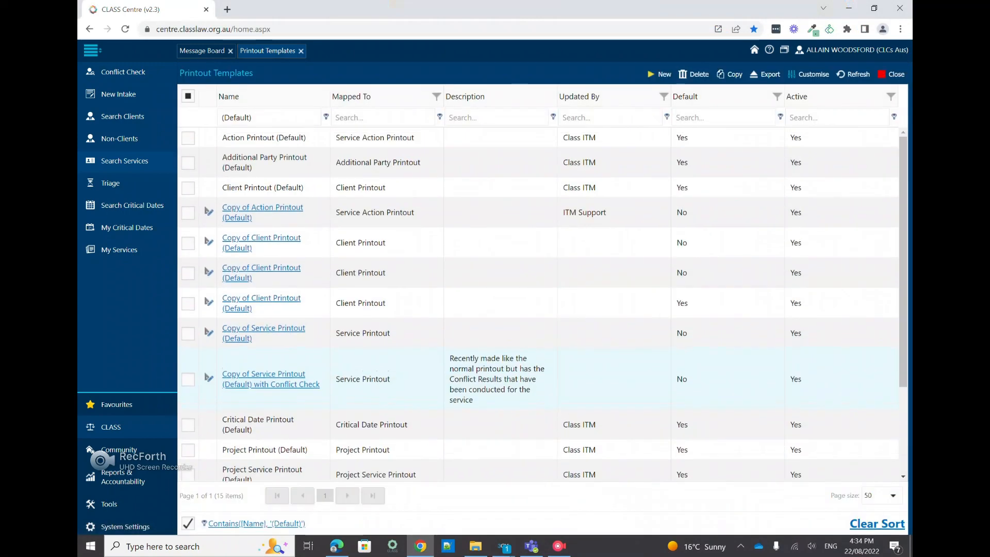
{"action": "left_click_drag", "start_coordinate": [254, 118], "coordinate": [161, 103]}
{"action": "type", "text": "test"}
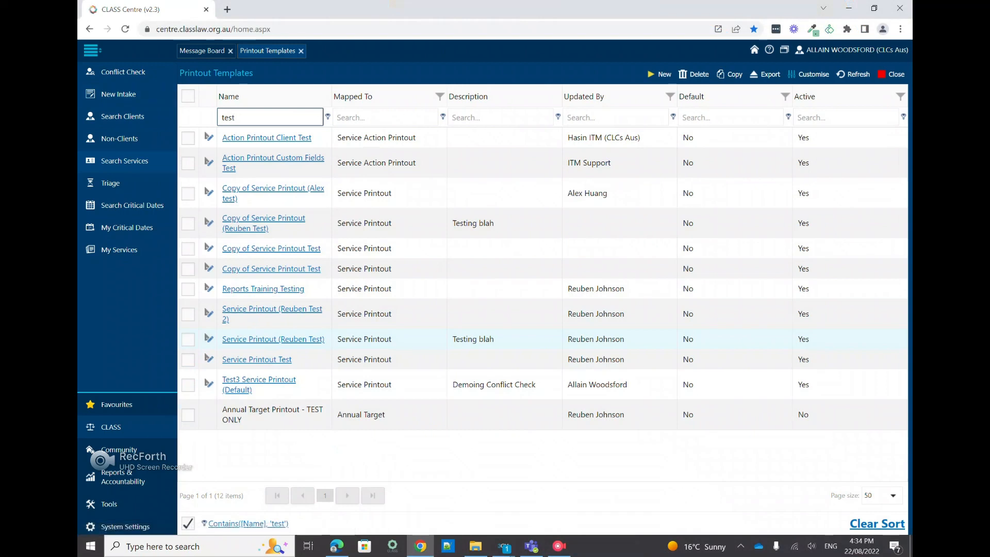
{"action": "left_click", "coordinate": [259, 380]}
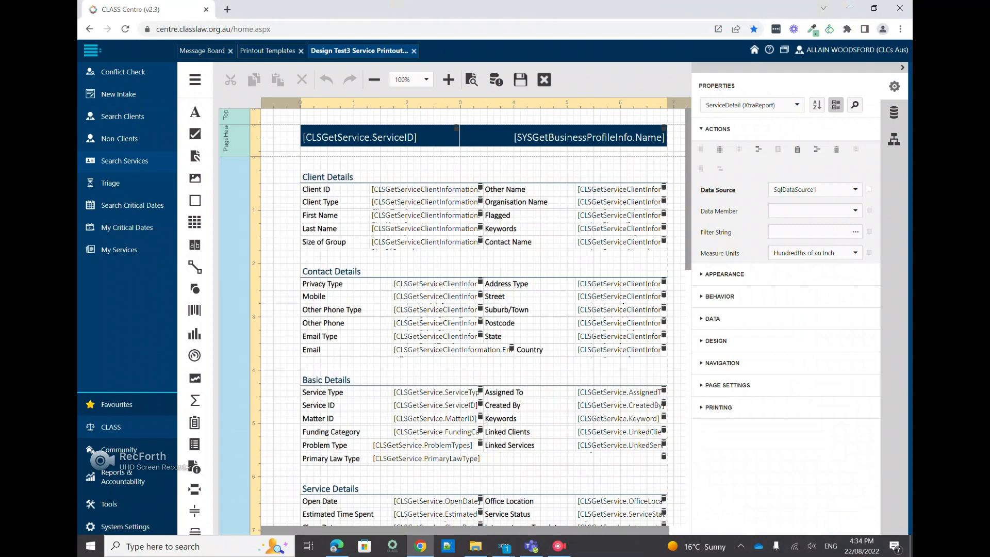
Open the whole report's properties from its structure and insert a report header band
{"action": "scroll", "coordinate": [454, 317], "scroll_direction": "down", "scroll_amount": 12}
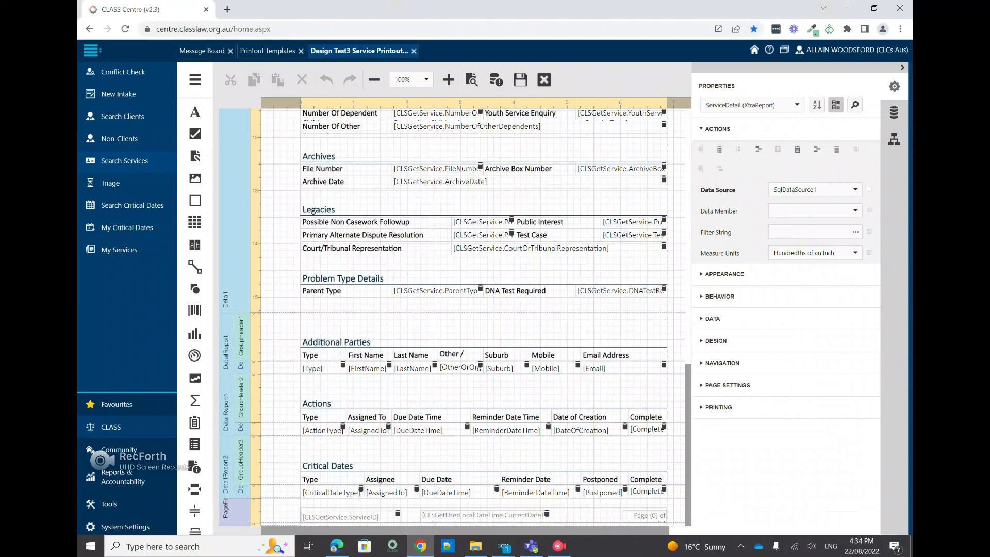
{"action": "scroll", "coordinate": [464, 318], "scroll_direction": "up", "scroll_amount": 10}
{"action": "scroll", "coordinate": [464, 317], "scroll_direction": "up", "scroll_amount": 4}
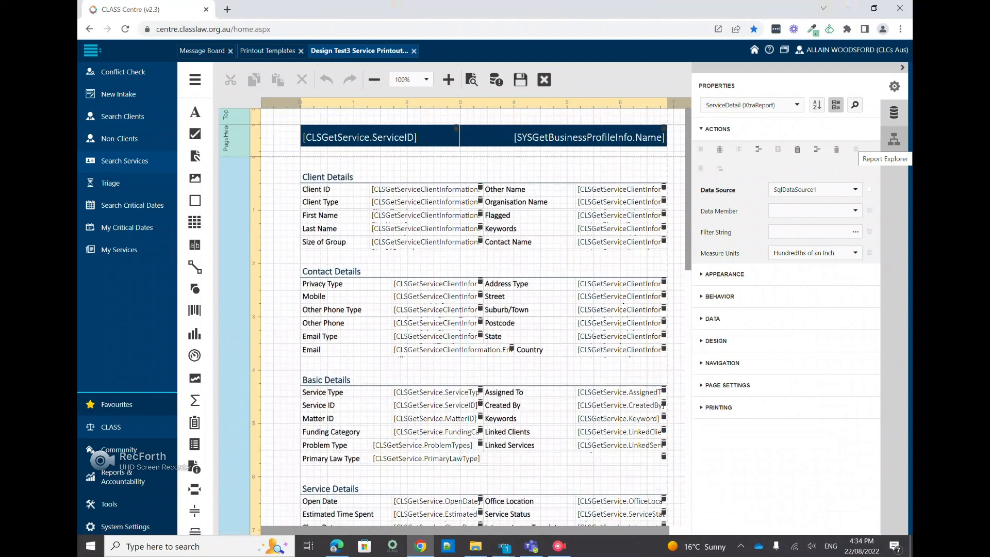
{"action": "left_click", "coordinate": [894, 139]}
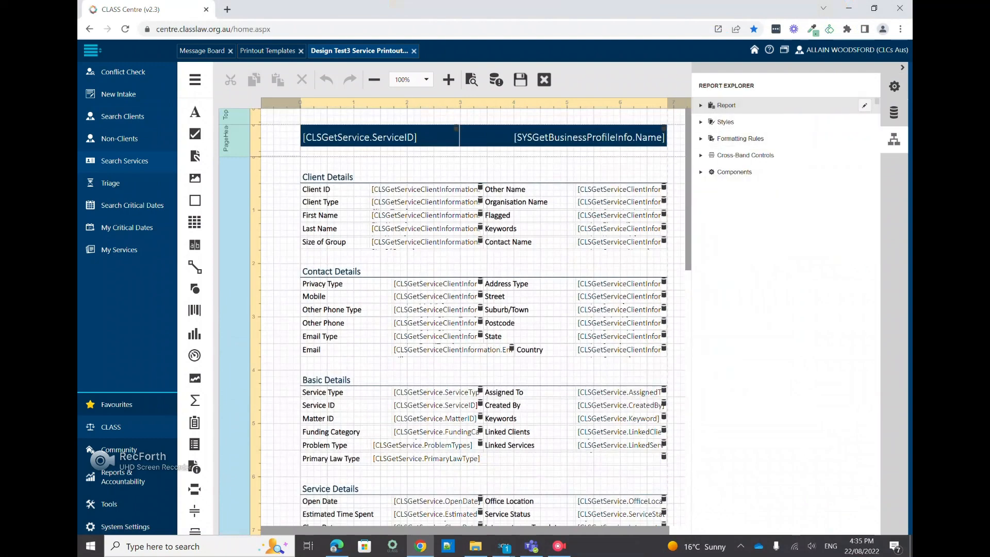
{"action": "left_click", "coordinate": [701, 105]}
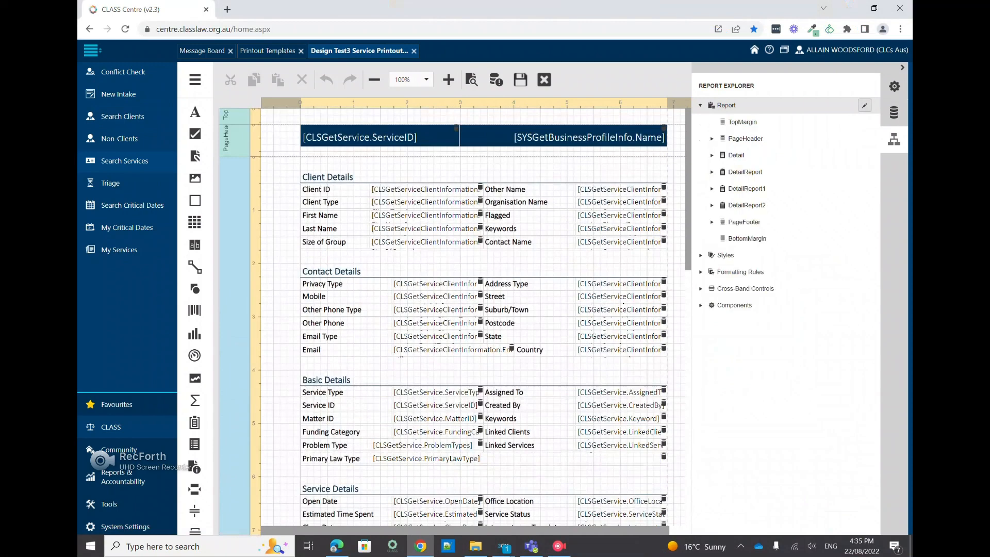
{"action": "left_click", "coordinate": [865, 106]}
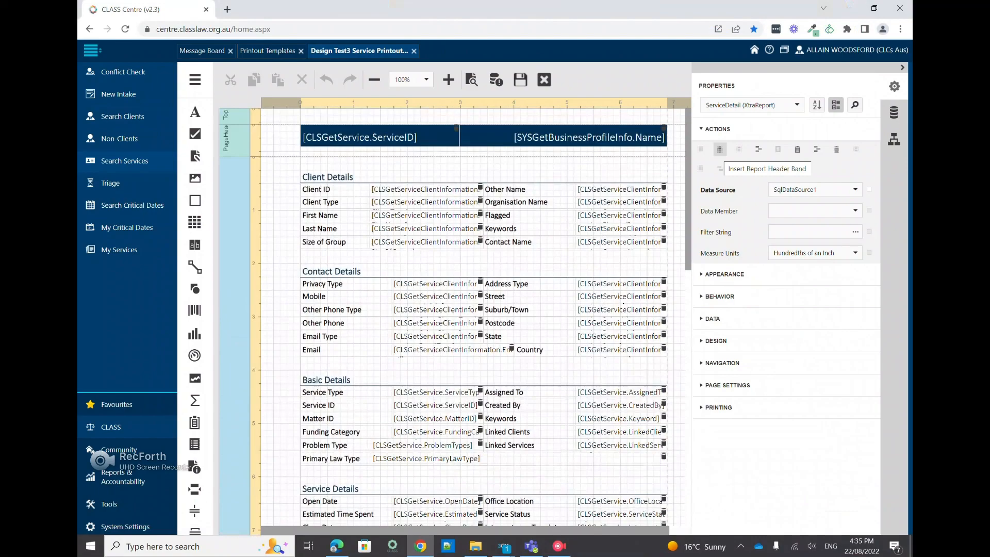
{"action": "left_click", "coordinate": [720, 150]}
{"action": "scroll", "coordinate": [475, 317], "scroll_direction": "down", "scroll_amount": 8}
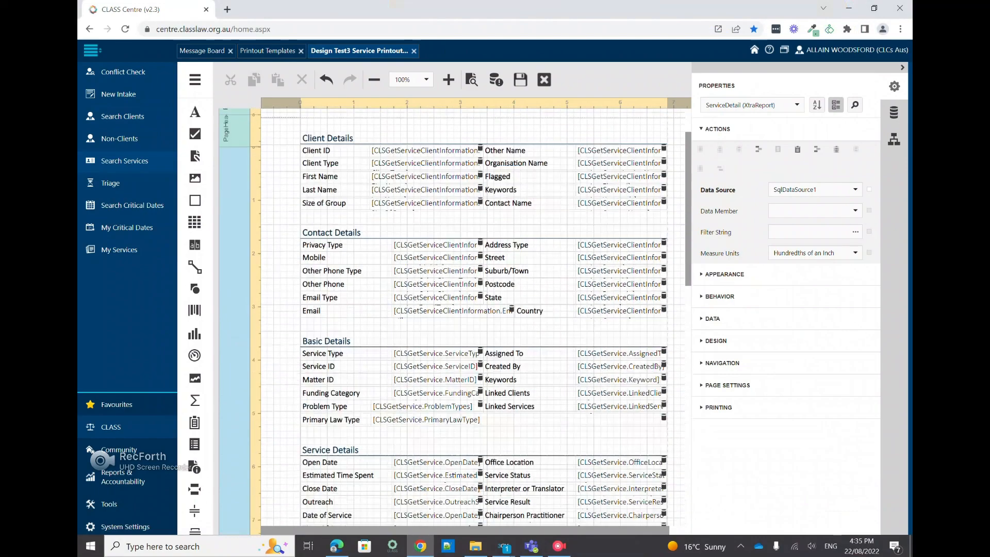
{"action": "scroll", "coordinate": [474, 317], "scroll_direction": "up", "scroll_amount": 8}
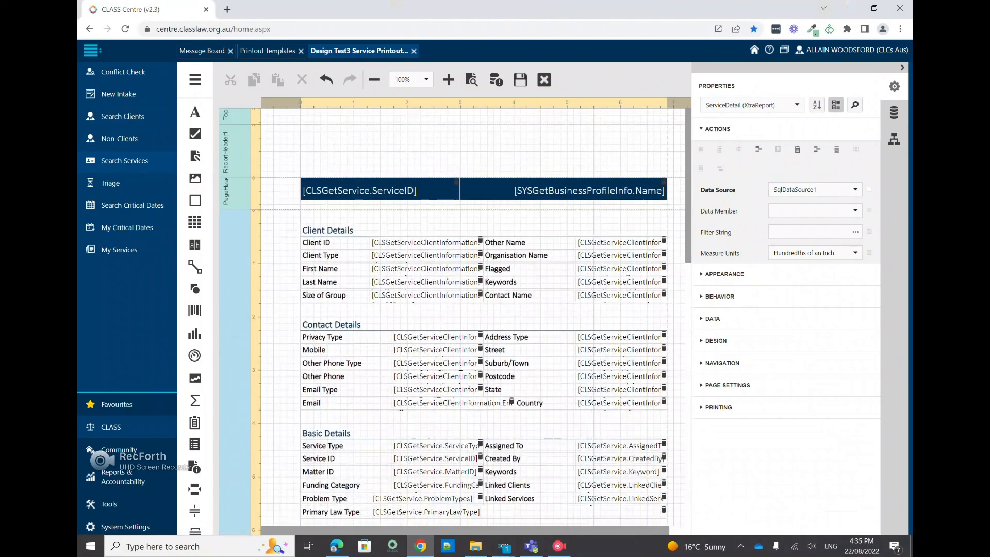
Insert a detail report band into the report below the Critical Dates section and show the report structure
{"action": "left_click", "coordinate": [894, 139]}
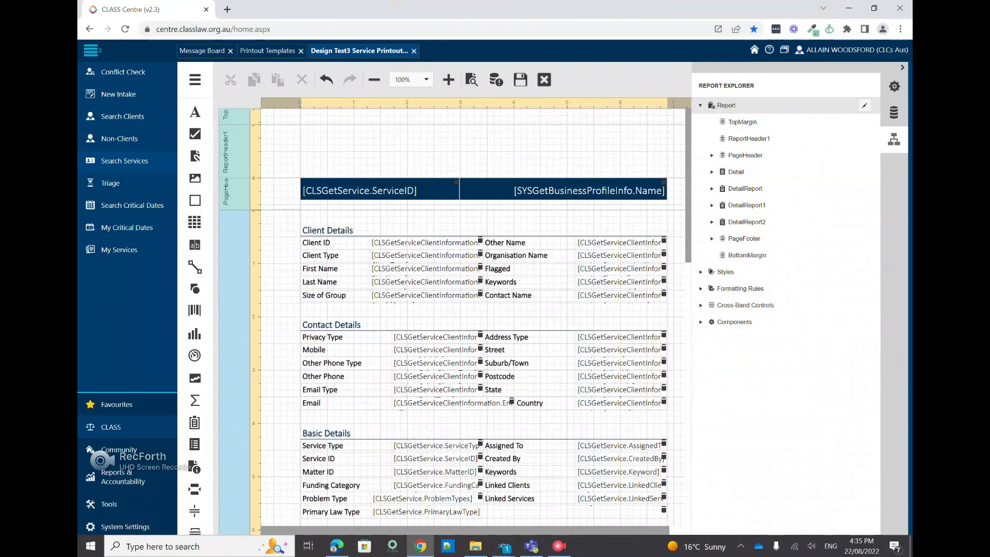
{"action": "left_click", "coordinate": [865, 105]}
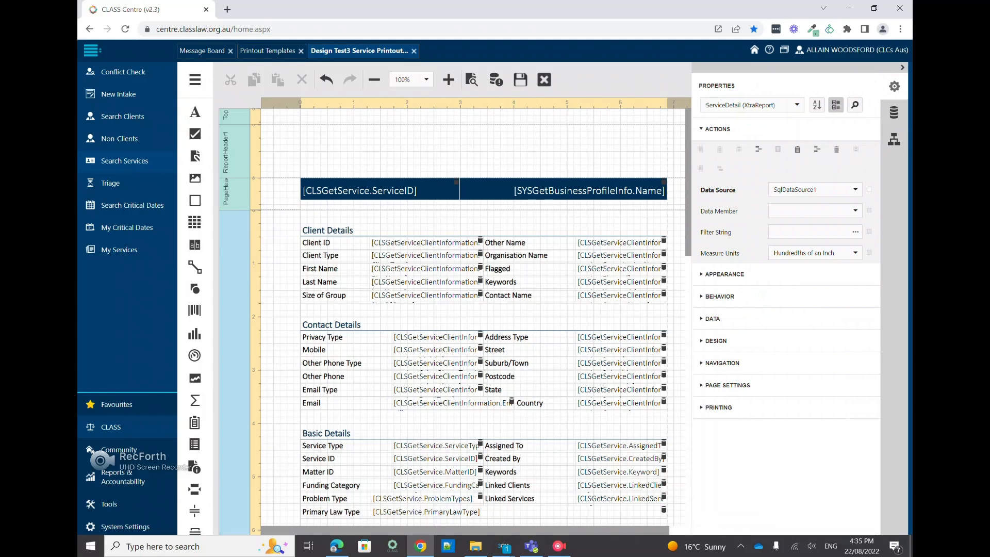
{"action": "scroll", "coordinate": [484, 310], "scroll_direction": "down", "scroll_amount": 15}
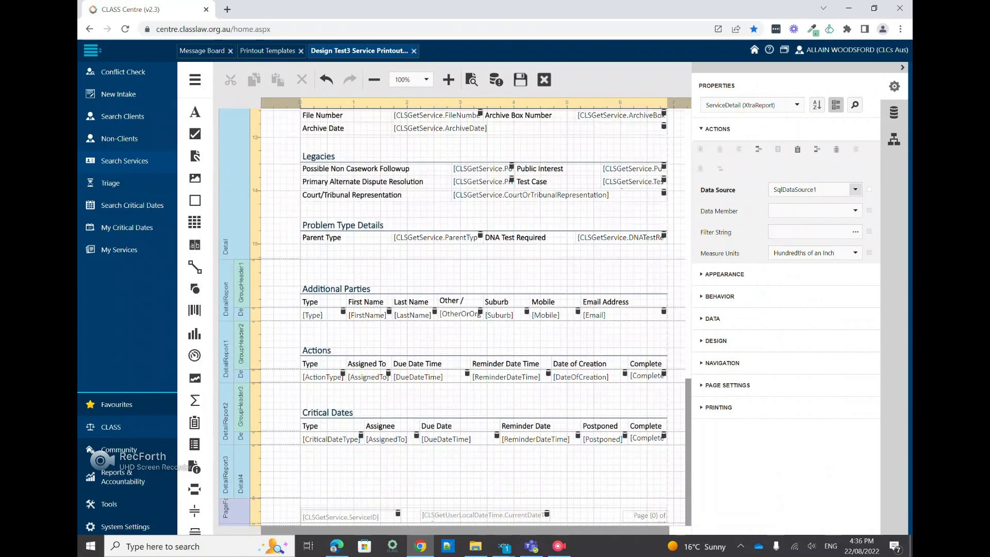
{"action": "left_click", "coordinate": [894, 140]}
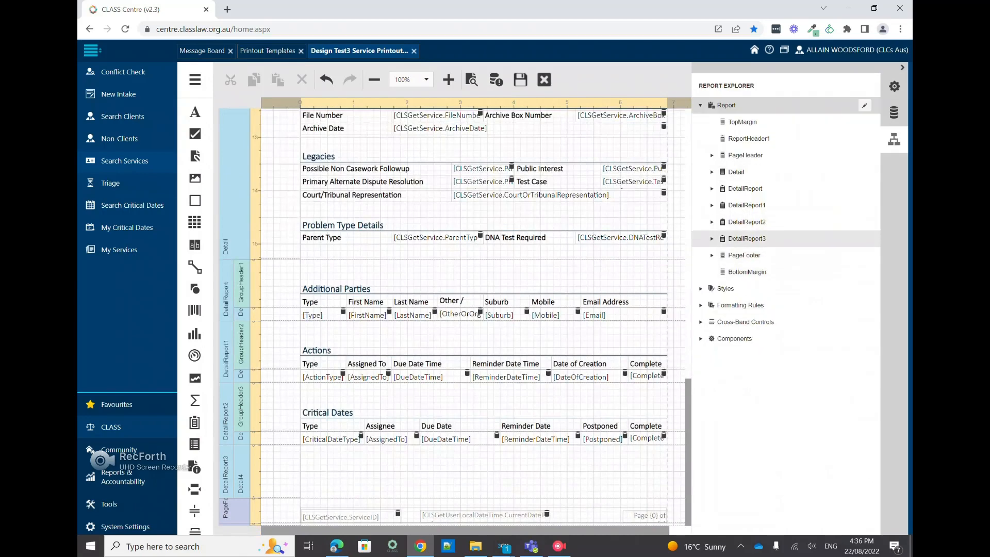
Rename the new detail report band below the Critical Dates section as ConflictCheck
{"action": "left_click", "coordinate": [746, 239]}
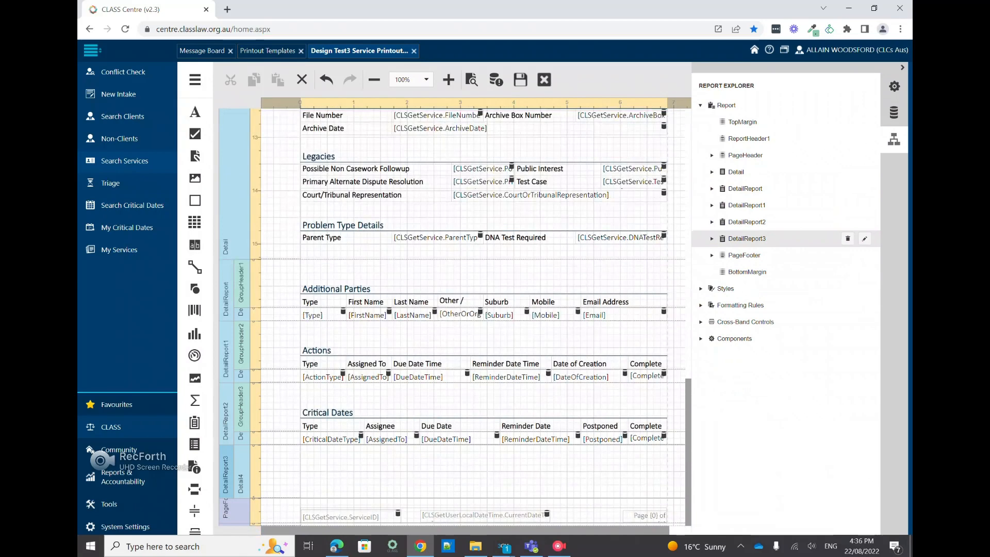
{"action": "left_click", "coordinate": [711, 238]}
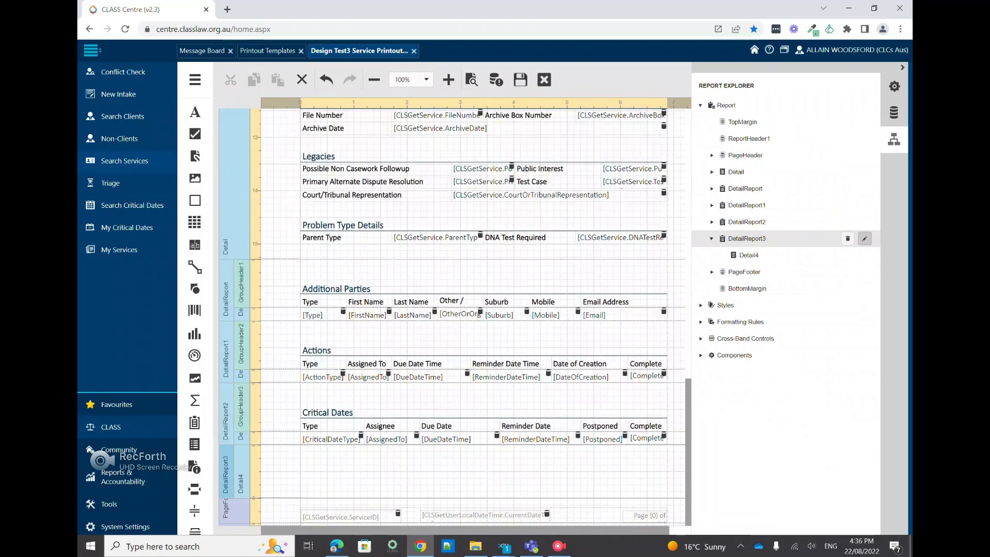
{"action": "left_click", "coordinate": [864, 238]}
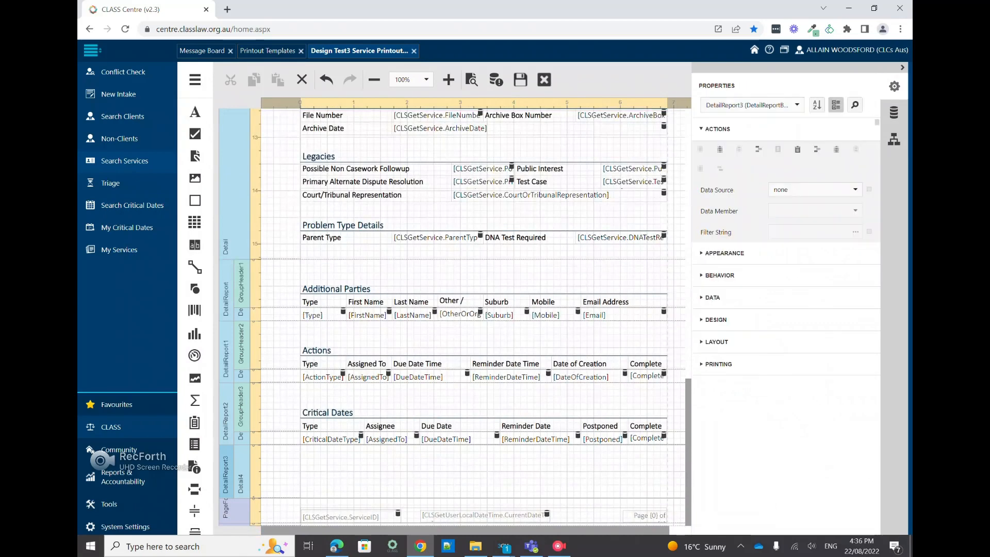
{"action": "left_click", "coordinate": [716, 342]}
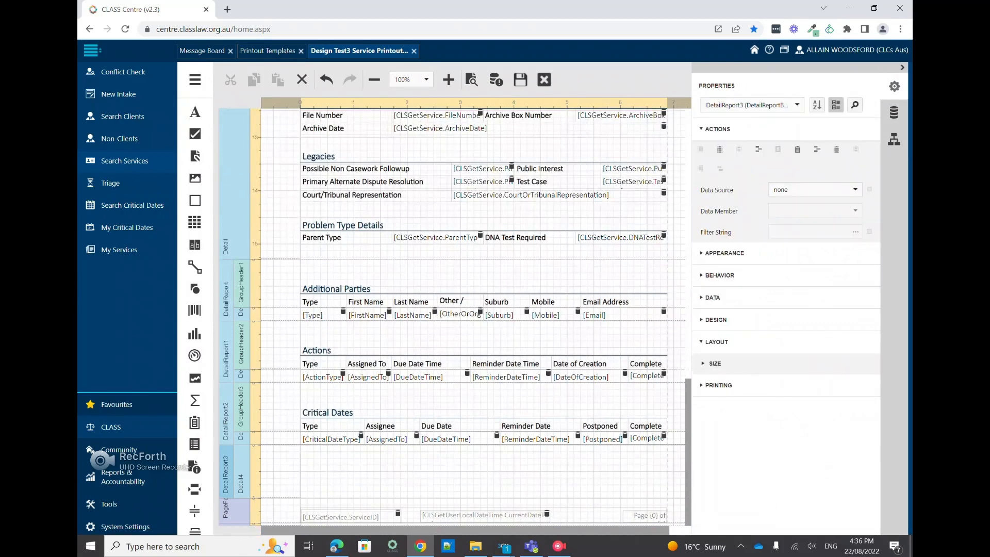
{"action": "left_click", "coordinate": [718, 385]}
{"action": "left_click", "coordinate": [716, 342]}
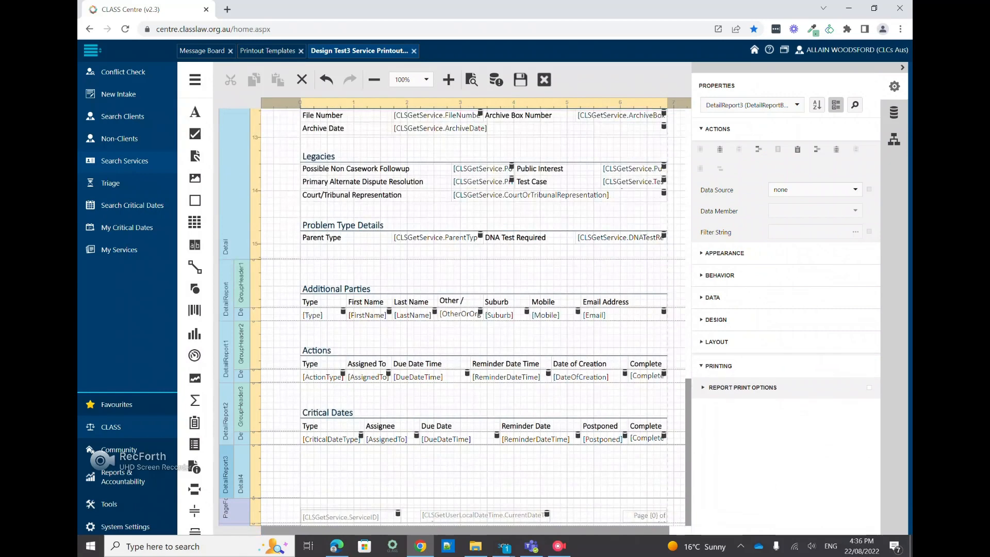
{"action": "left_click", "coordinate": [715, 319]}
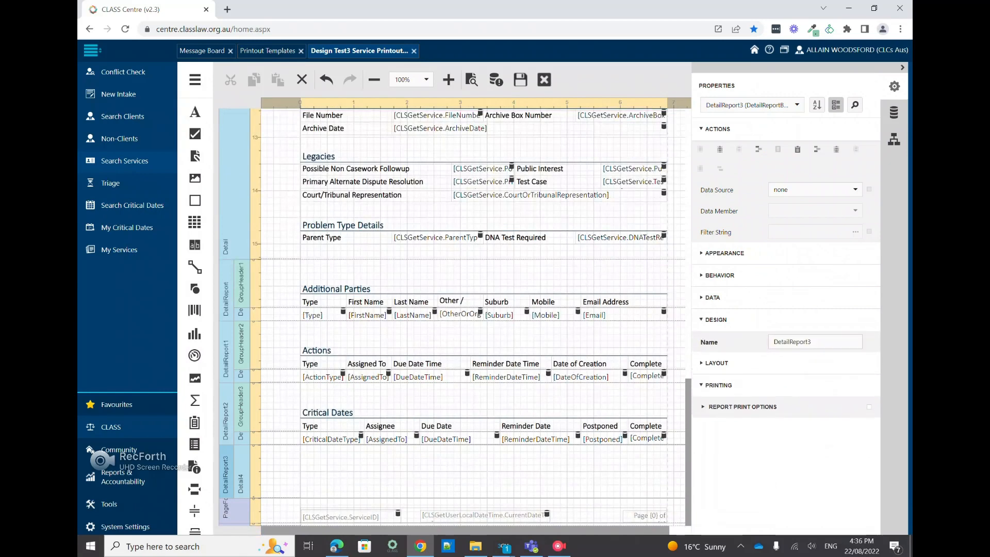
{"action": "double_click", "coordinate": [793, 341]}
{"action": "type", "text": "Conflict"}
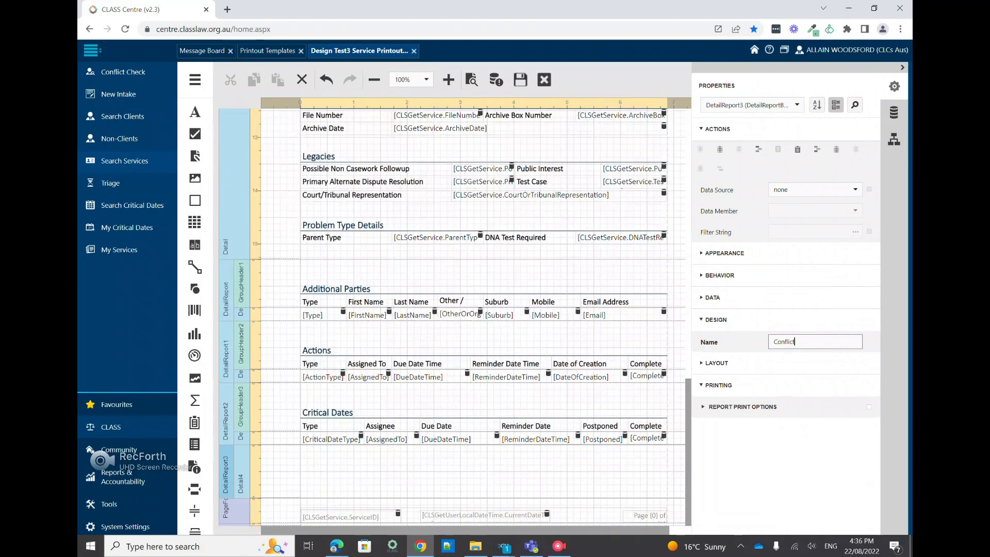
{"action": "key", "text": "BackSpace"}
{"action": "key", "text": "BackSpace"}
{"action": "key", "text": "BackSpace"}
{"action": "type", "text": "lictChe"}
{"action": "key", "text": "Return"}
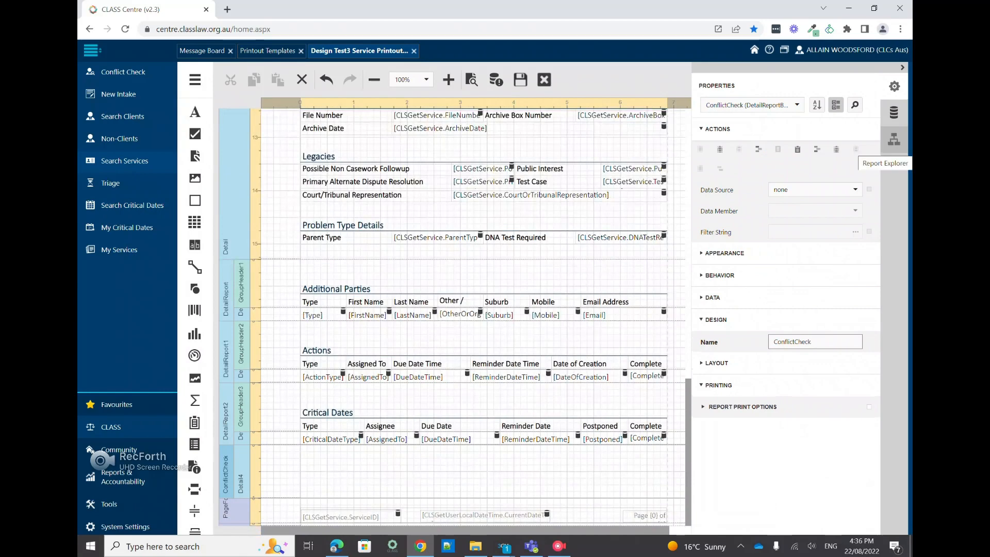
Rename the ConflictCheck detail report band as DetailReport_ConflictCheck
{"action": "left_click", "coordinate": [894, 139]}
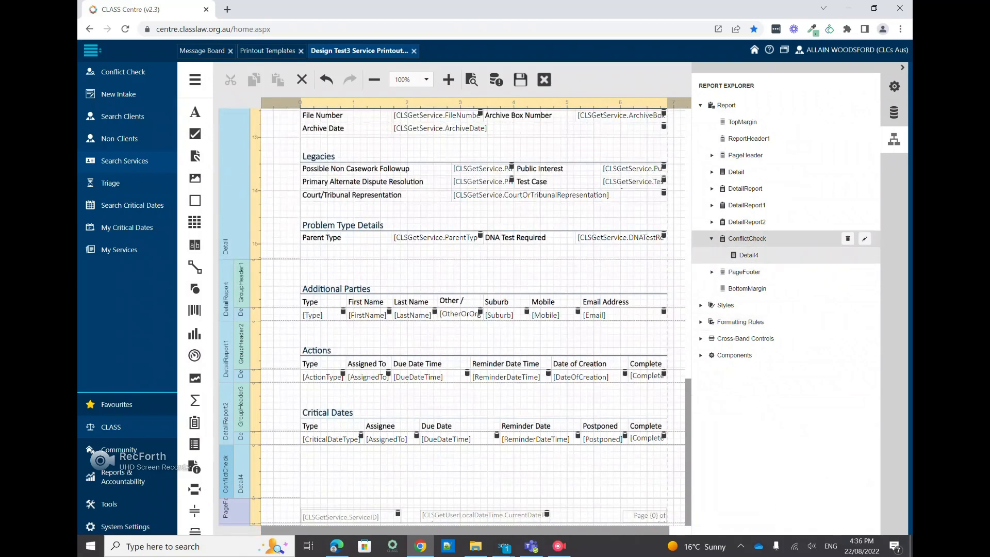
{"action": "left_click", "coordinate": [864, 238]}
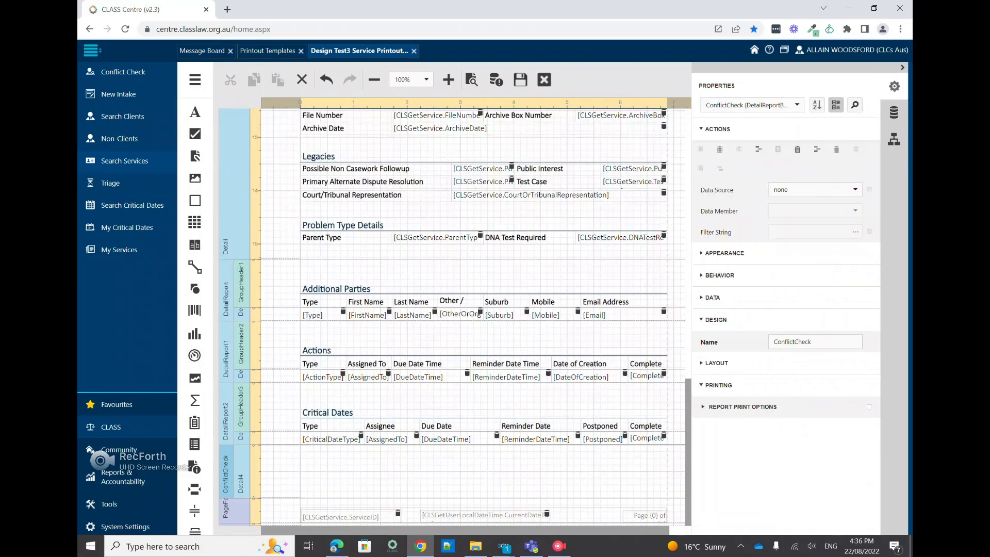
{"action": "double_click", "coordinate": [792, 341]}
{"action": "type", "text": "DetailReport"}
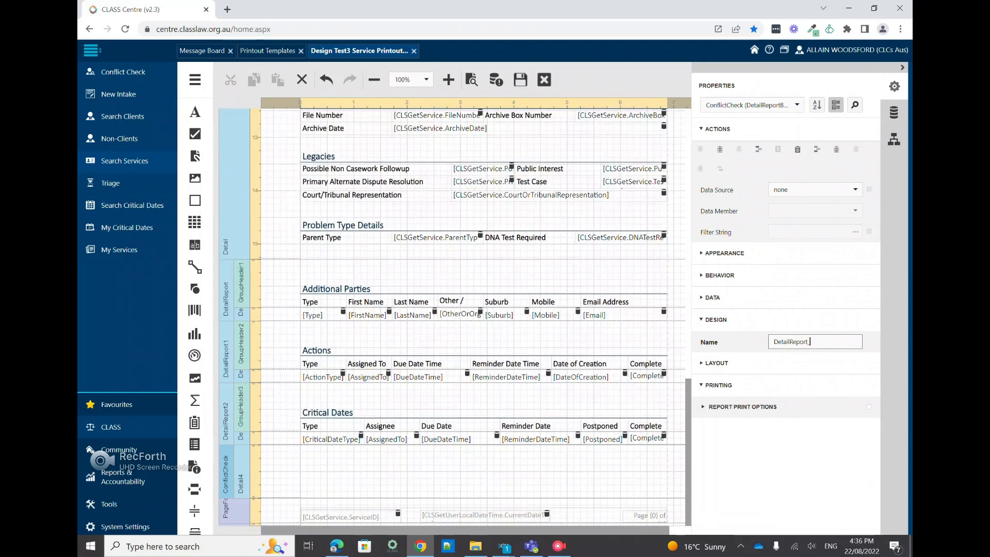
{"action": "type", "text": "_ConflictCheck"}
{"action": "key", "text": "Return"}
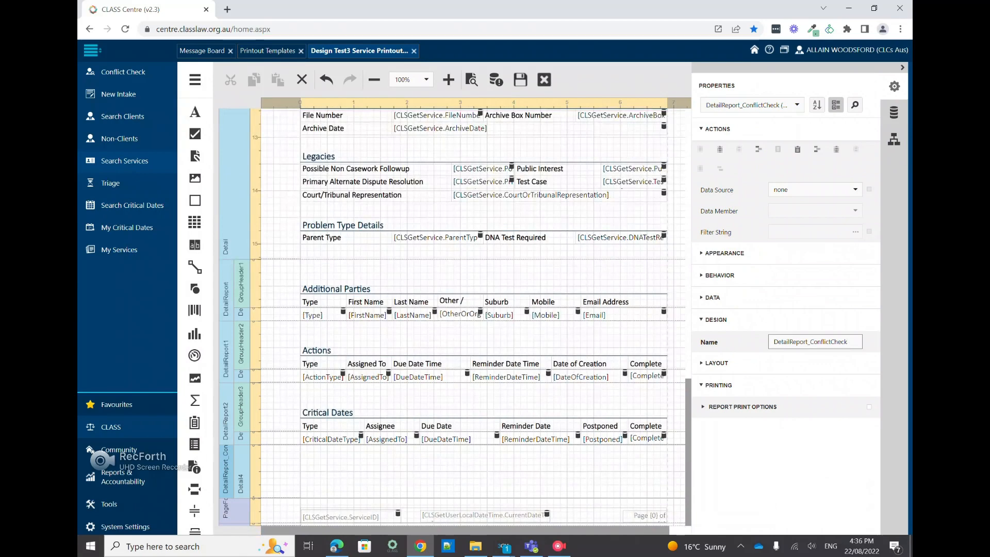
Insert a group header band into the DetailReport_ConflictCheck band
{"action": "left_click", "coordinate": [893, 139]}
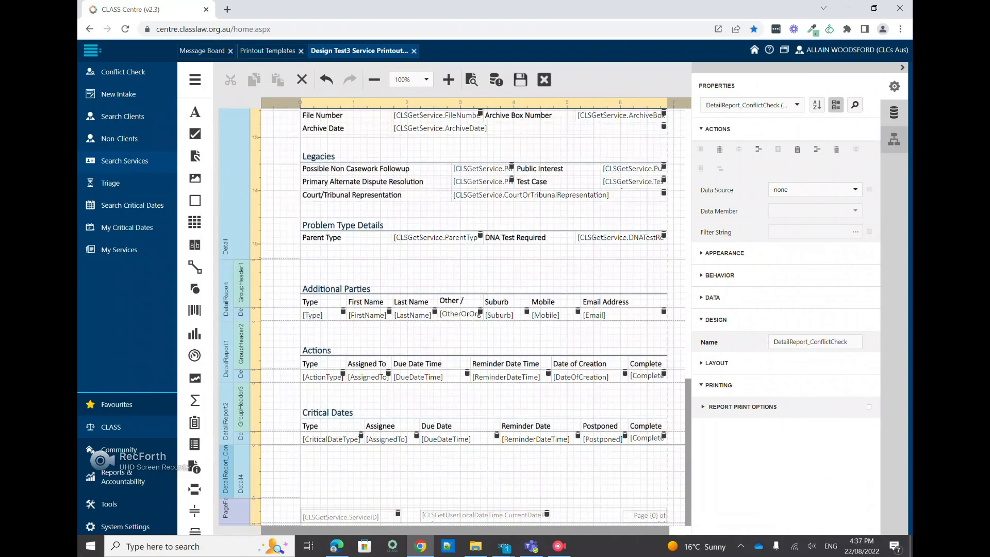
{"action": "left_click", "coordinate": [864, 239]}
{"action": "left_click", "coordinate": [865, 238]}
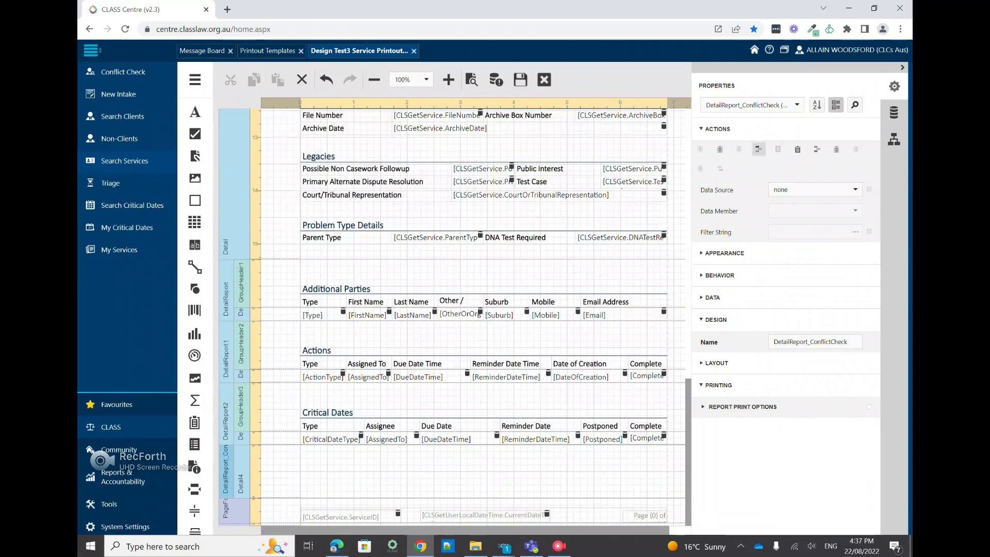
{"action": "left_click", "coordinate": [757, 149]}
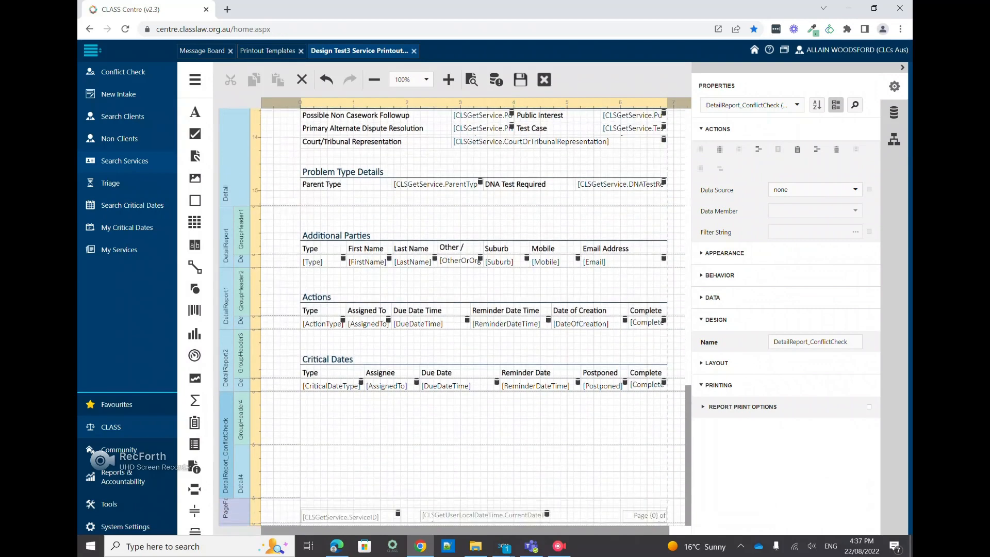
Copy the column heading table from the Actions section's group header into the conflict check section's empty group header
{"action": "left_click", "coordinate": [894, 139]}
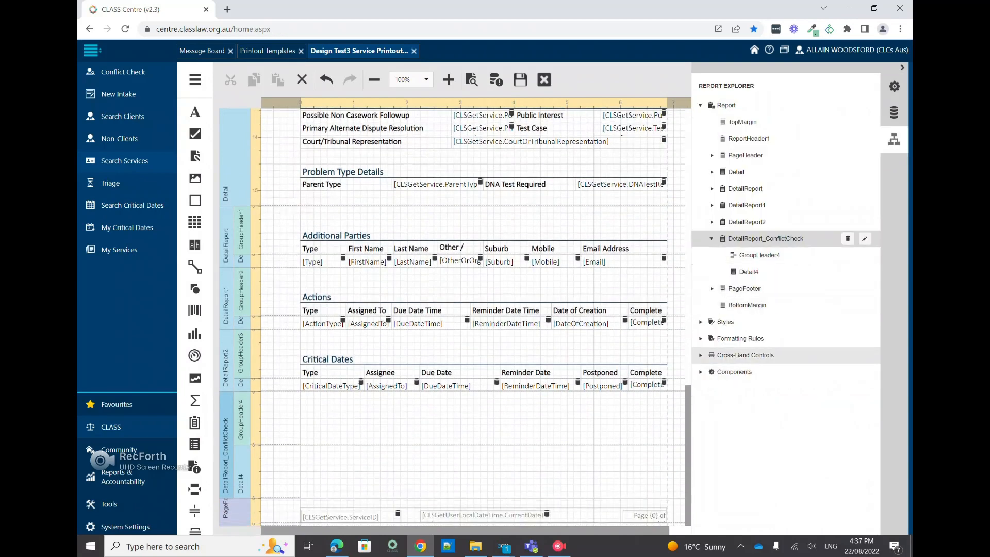
{"action": "left_click", "coordinate": [759, 255]}
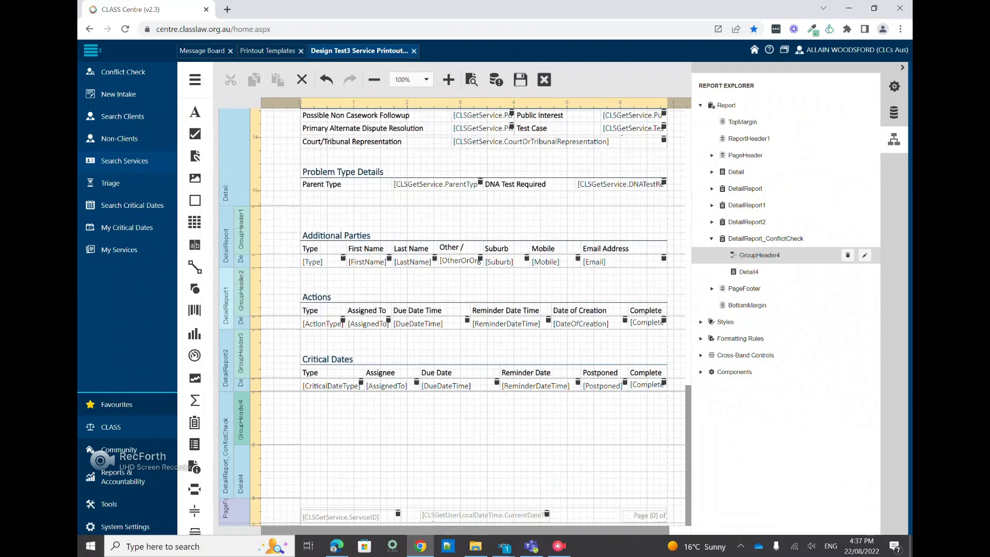
{"action": "left_click", "coordinate": [712, 205]}
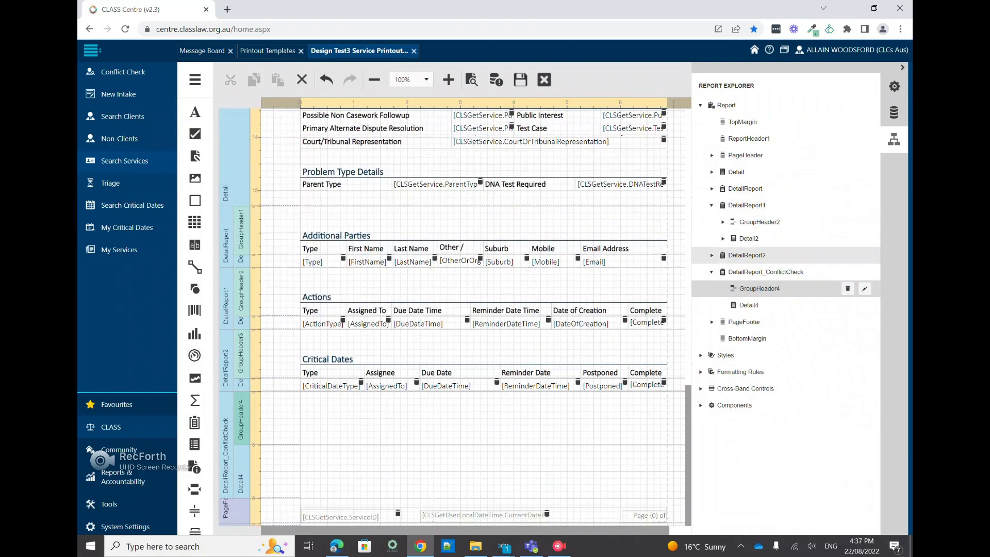
{"action": "left_click", "coordinate": [723, 222]}
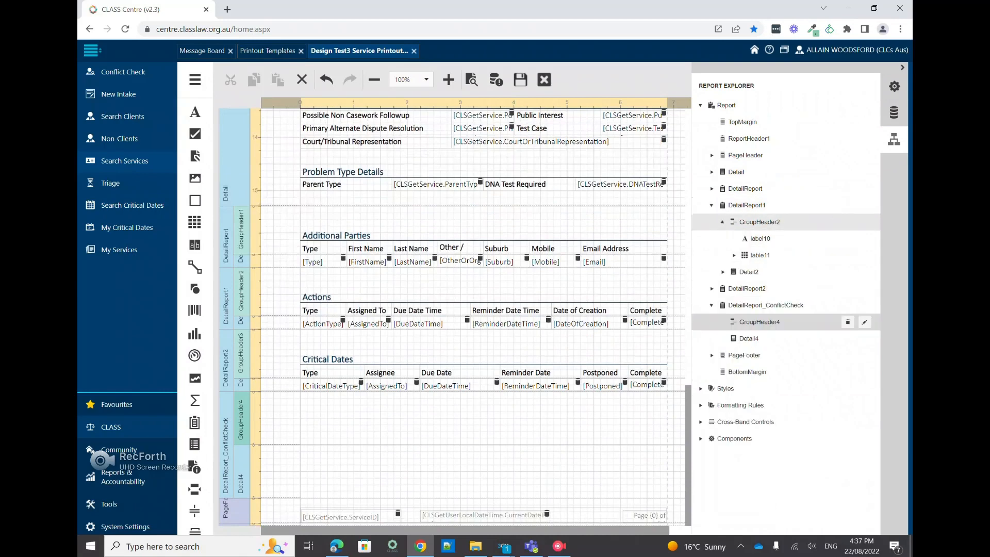
{"action": "left_click", "coordinate": [760, 255]}
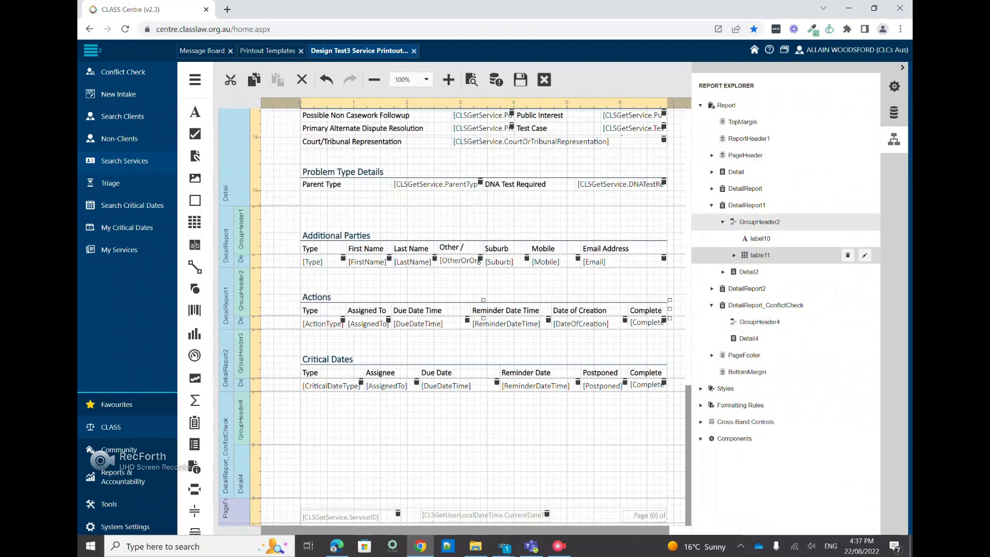
{"action": "left_click", "coordinate": [759, 322]}
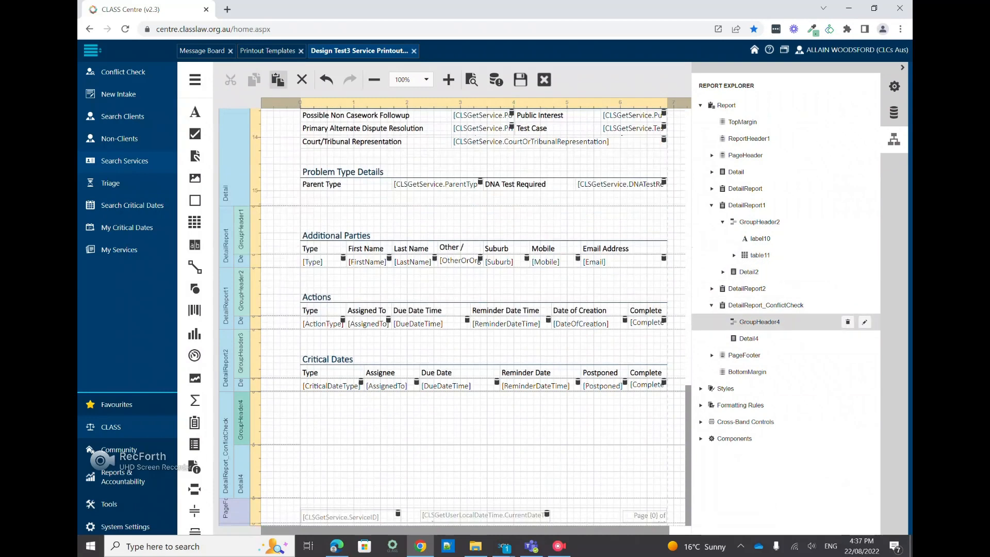
{"action": "left_click", "coordinate": [277, 80]}
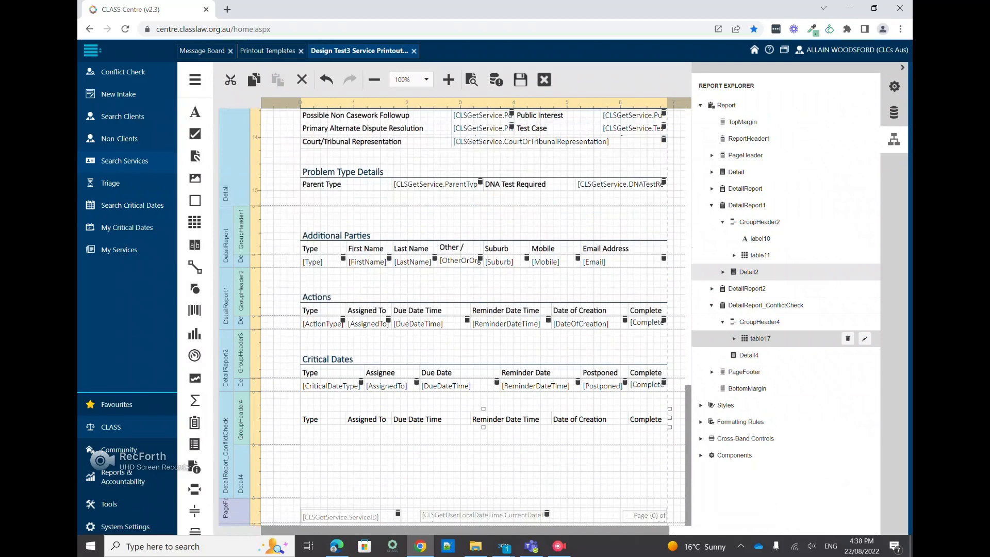
Copy the data field table from the Actions section's detail band into the conflict check section's detail band
{"action": "left_click", "coordinate": [723, 272]}
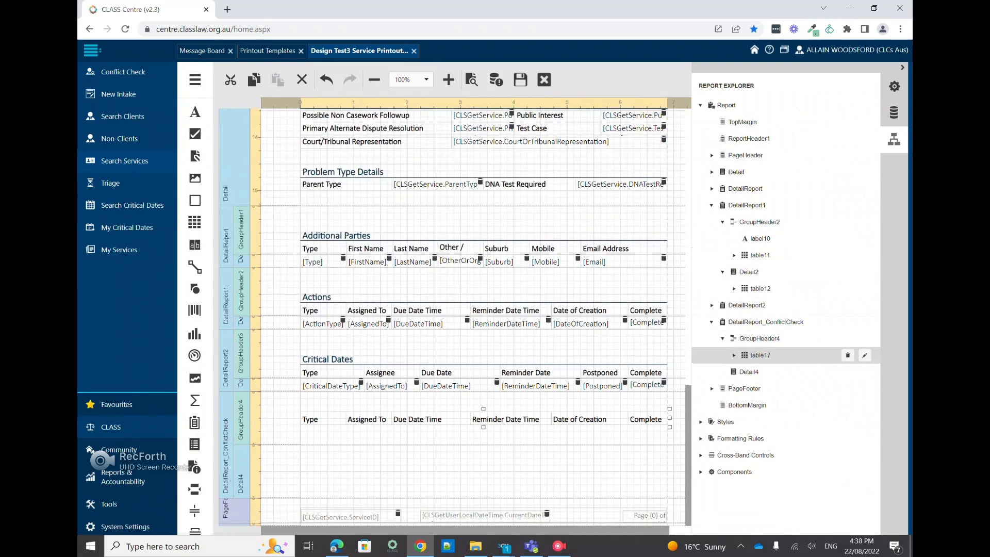
{"action": "left_click", "coordinate": [760, 288]}
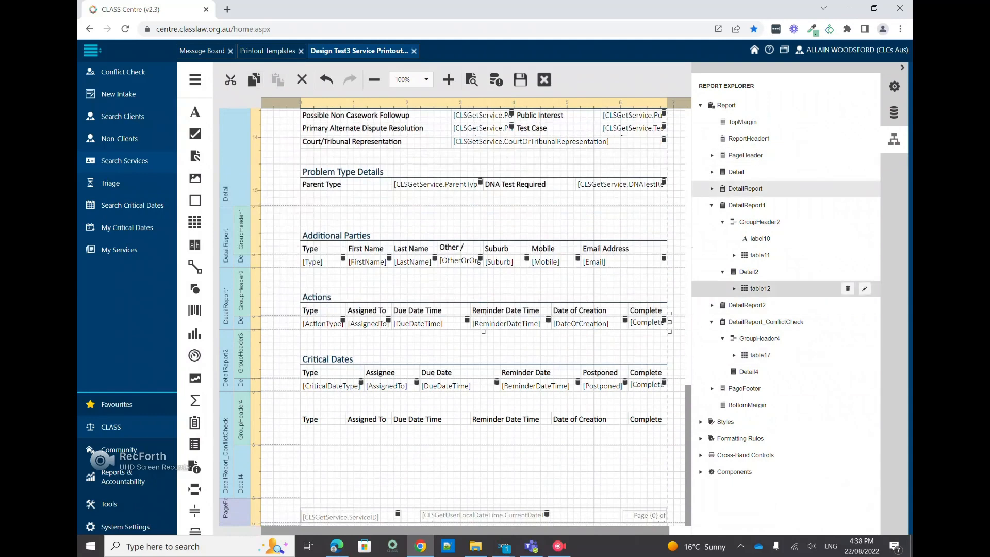
{"action": "left_click", "coordinate": [761, 355]}
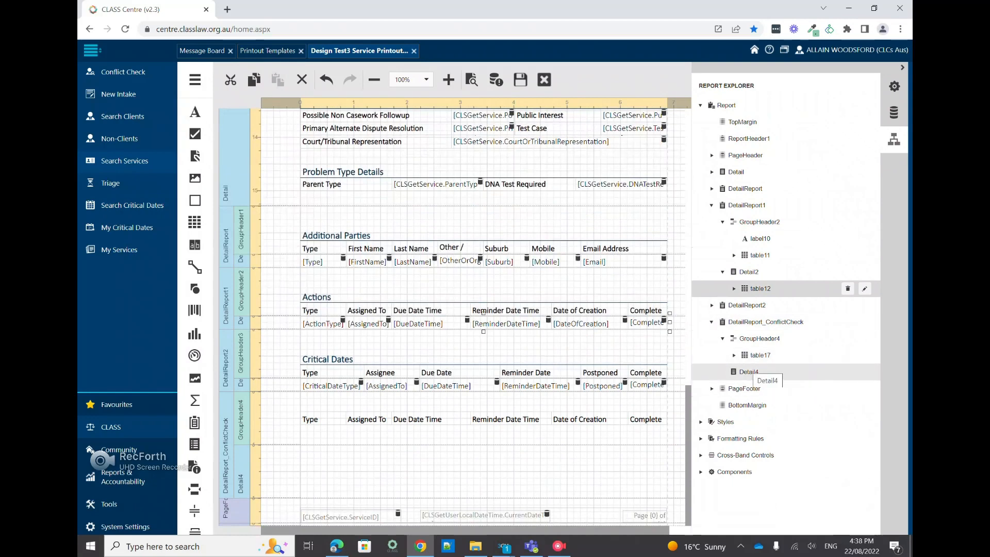
{"action": "left_click", "coordinate": [733, 355]}
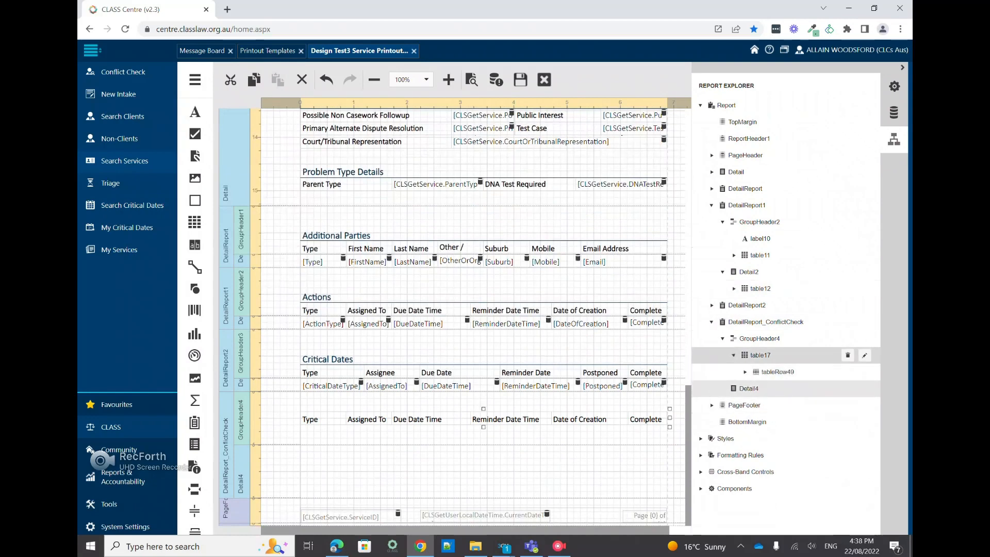
{"action": "left_click", "coordinate": [748, 388]}
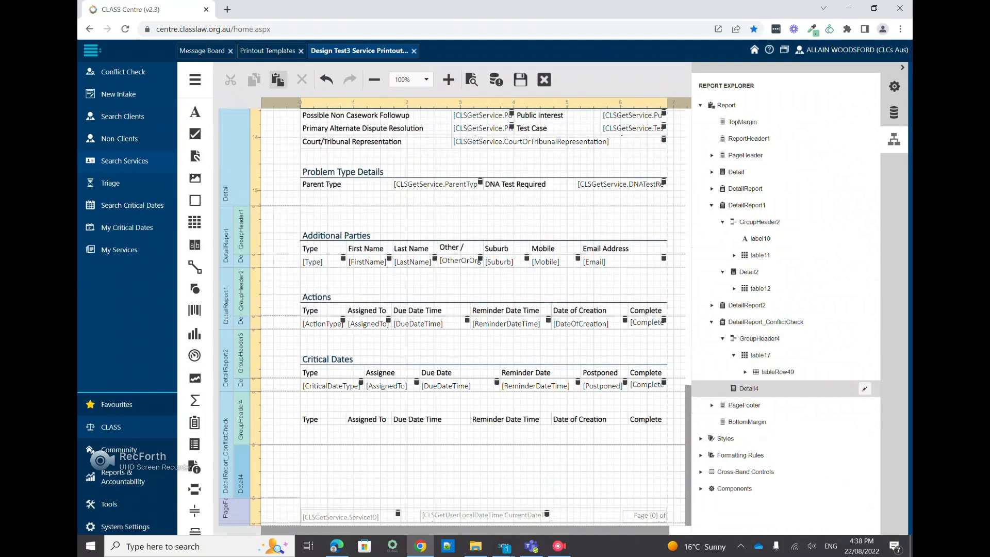
{"action": "left_click", "coordinate": [277, 79]}
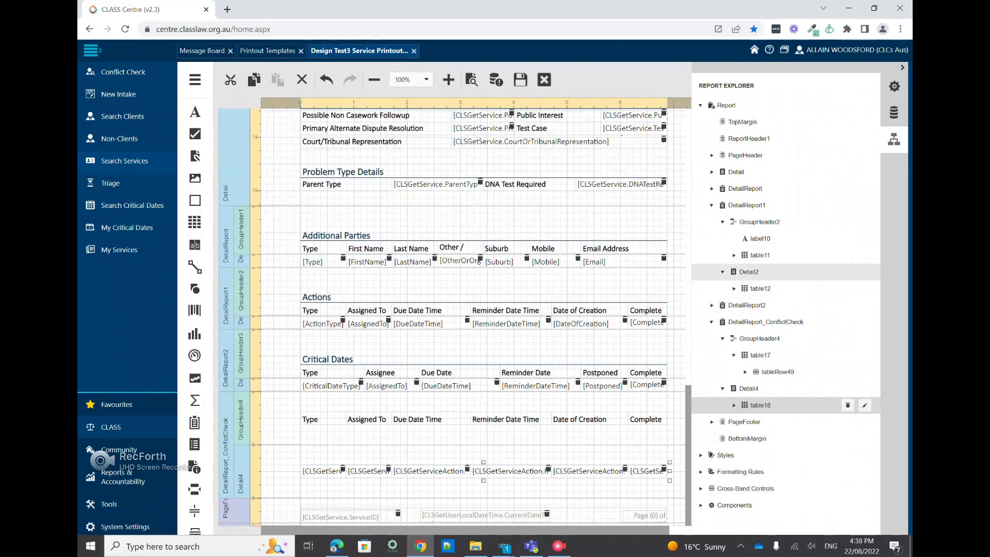
Copy the Actions title label into the conflict check group header and place it just above the column headings
{"action": "left_click", "coordinate": [760, 239]}
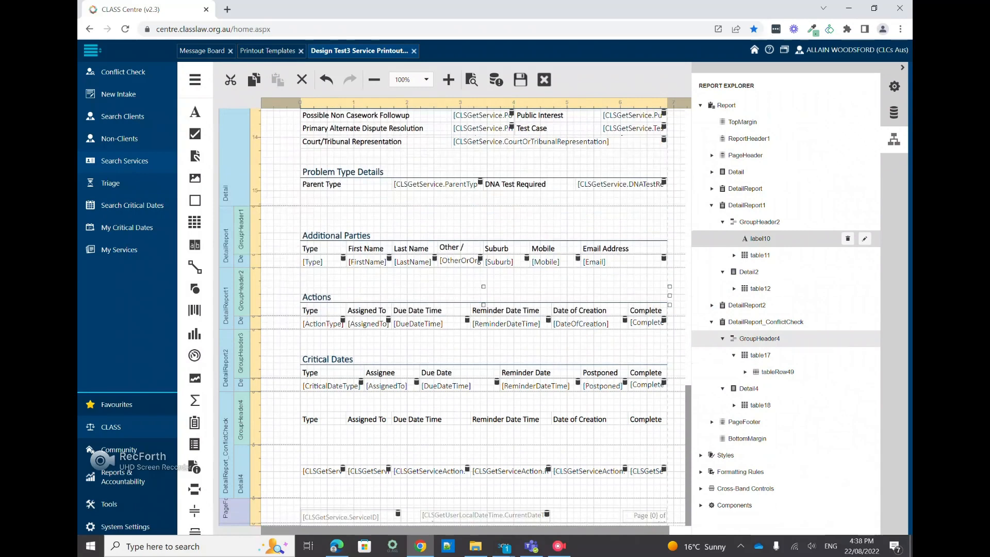
{"action": "left_click", "coordinate": [760, 338]}
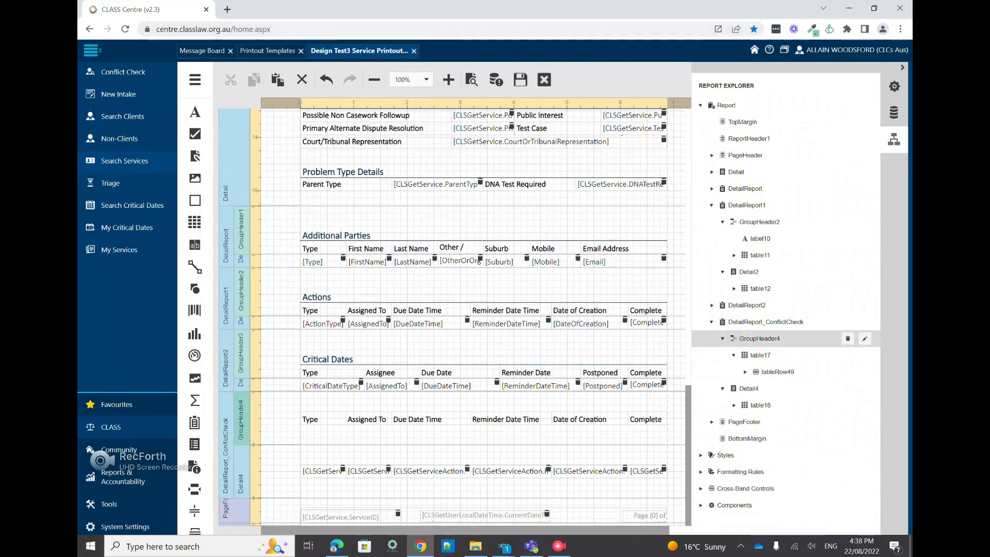
{"action": "key", "text": "ctrl+v"}
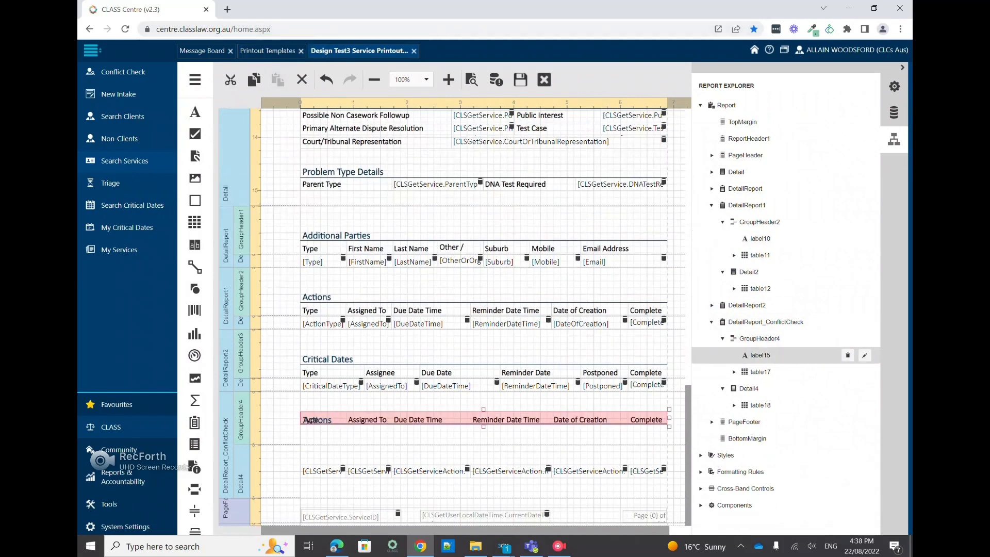
{"action": "left_click_drag", "start_coordinate": [483, 419], "coordinate": [490, 398]}
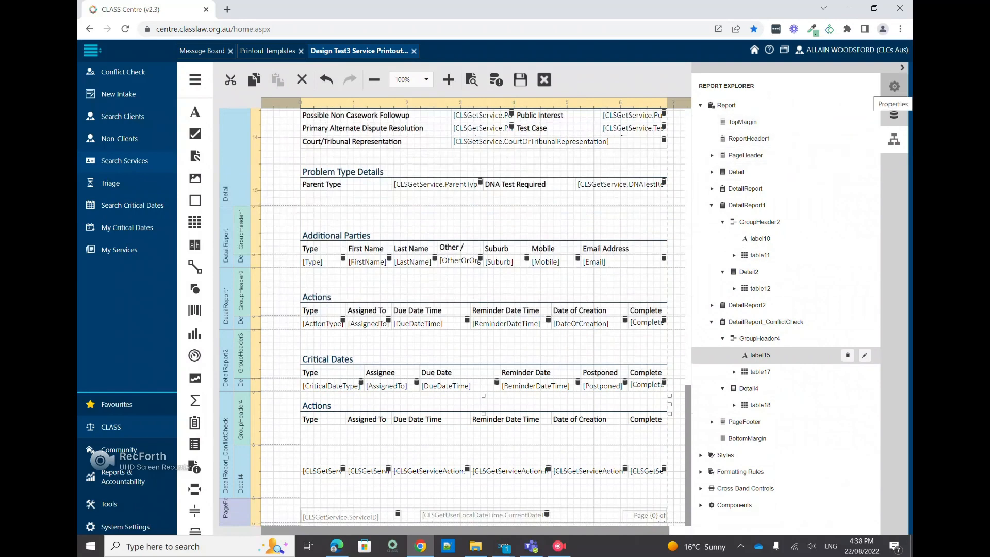
Set the text of the conflict check section's title label to "Conflict Check"
{"action": "left_click", "coordinate": [895, 86]}
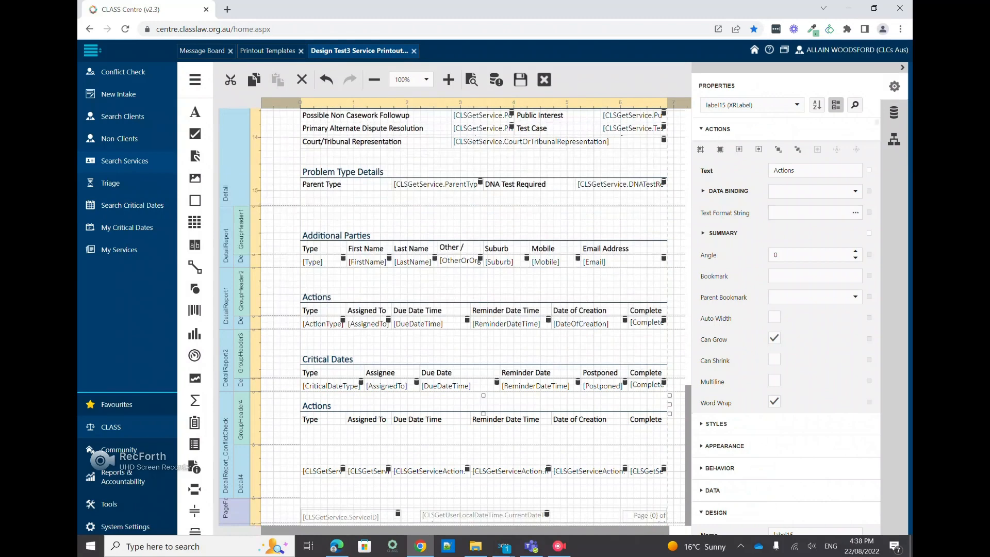
{"action": "scroll", "coordinate": [786, 309], "scroll_direction": "down", "scroll_amount": 2}
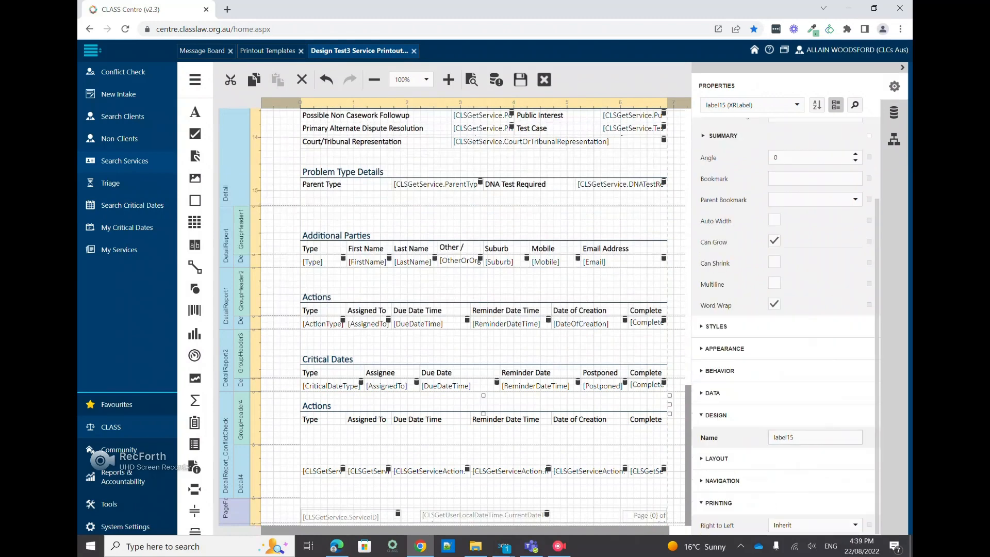
{"action": "scroll", "coordinate": [786, 309], "scroll_direction": "up", "scroll_amount": 2}
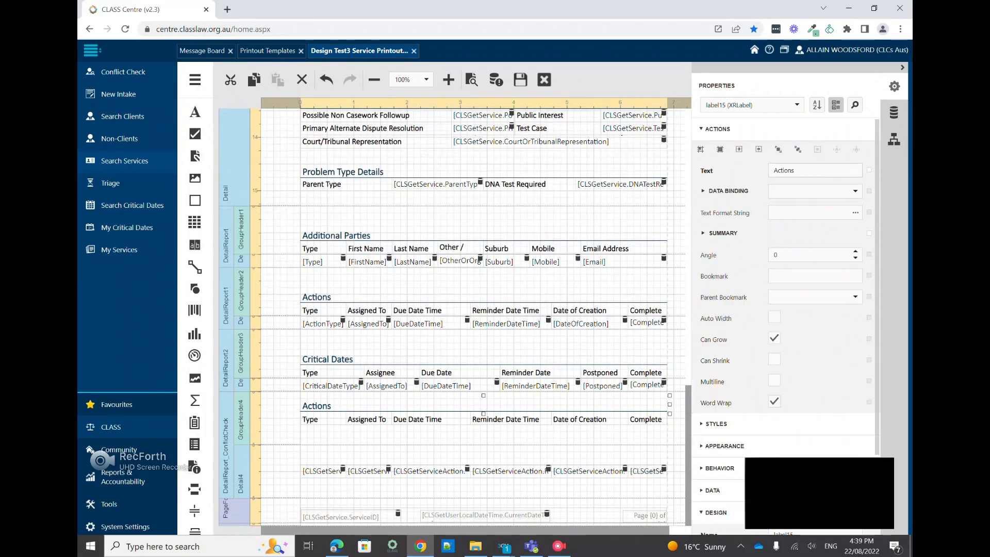
{"action": "double_click", "coordinate": [784, 170]}
{"action": "type", "text": "Conf"}
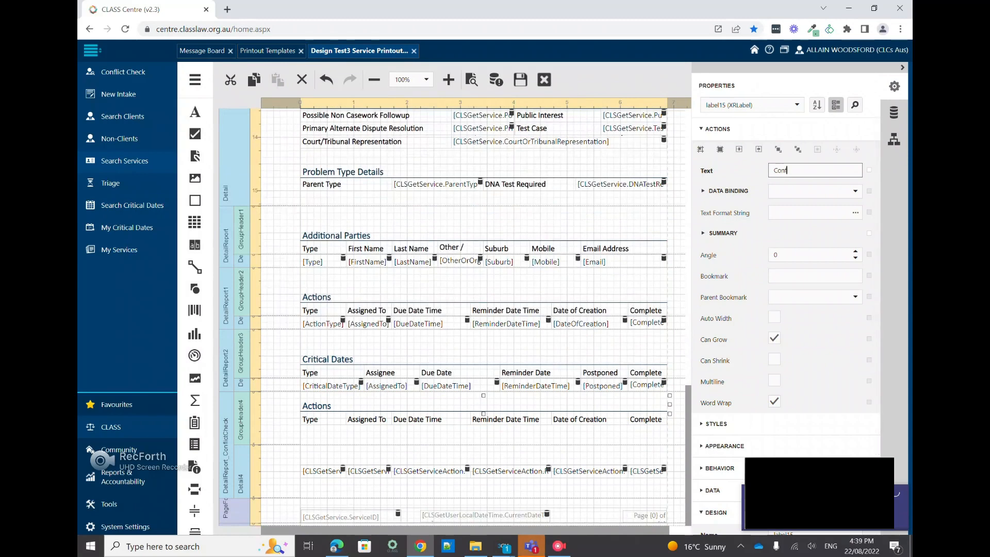
{"action": "type", "text": "lict Check"}
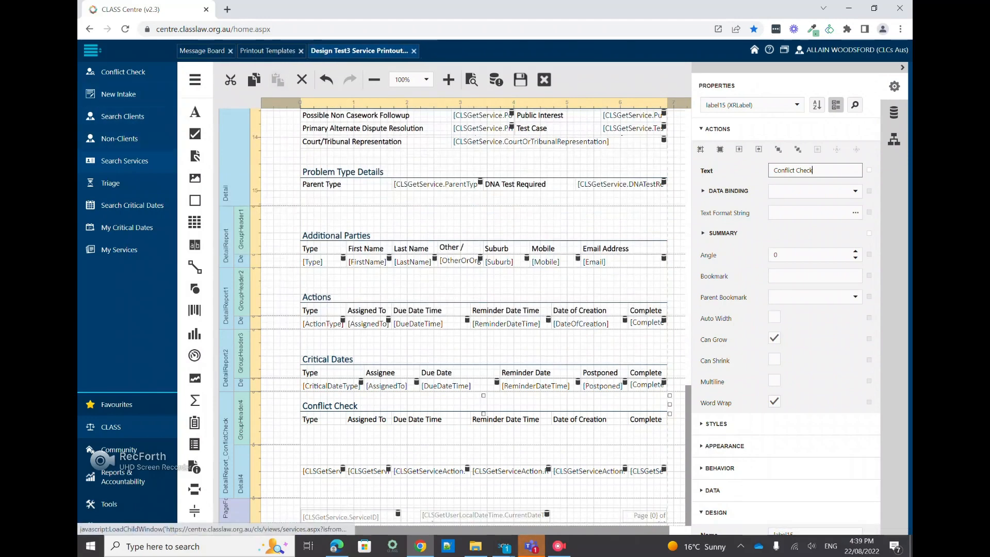
Search services whose Service ID contains "s", open the first listed Legal Advice service despite the record being in use, and view its conflicts
{"action": "left_click", "coordinate": [124, 161]}
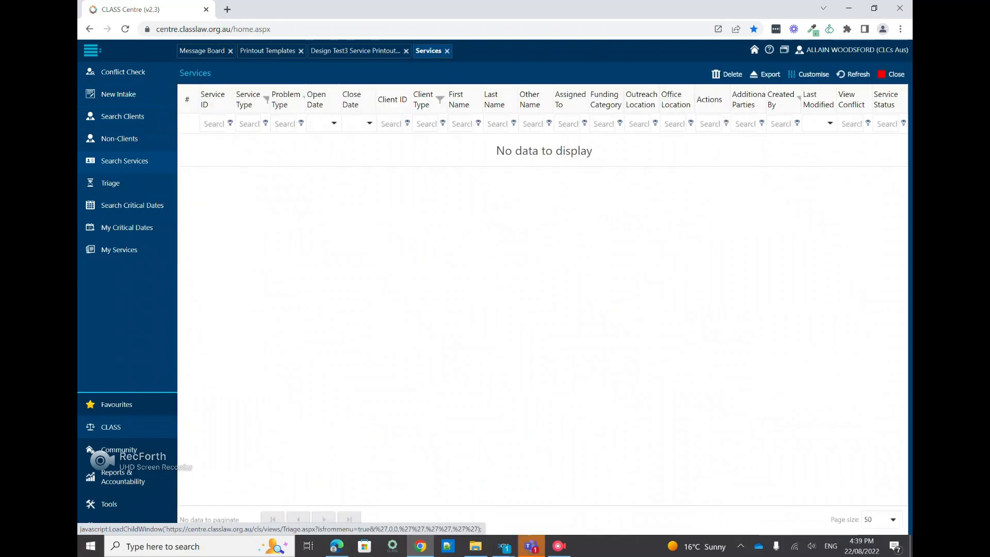
{"action": "left_click", "coordinate": [212, 124]}
{"action": "type", "text": "s"}
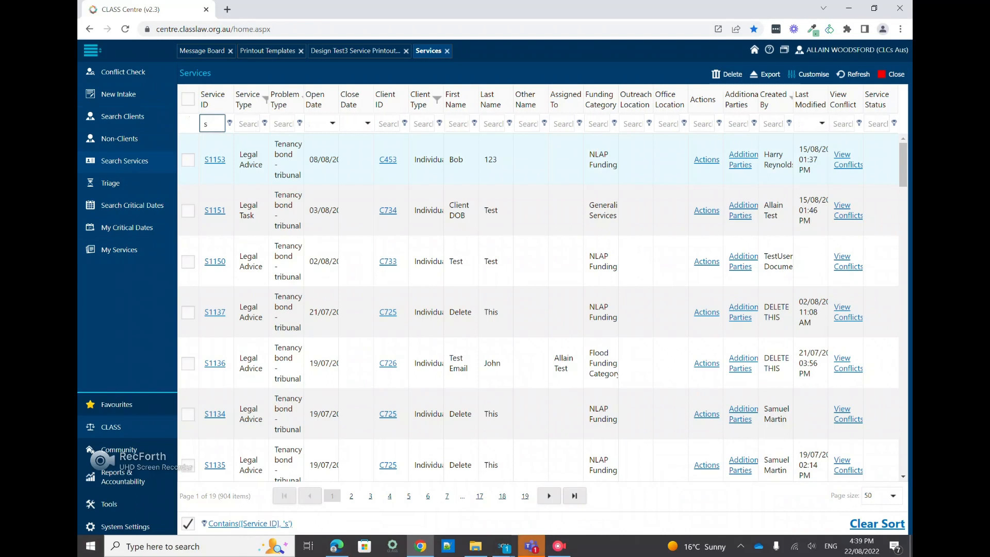
{"action": "left_click", "coordinate": [215, 160]}
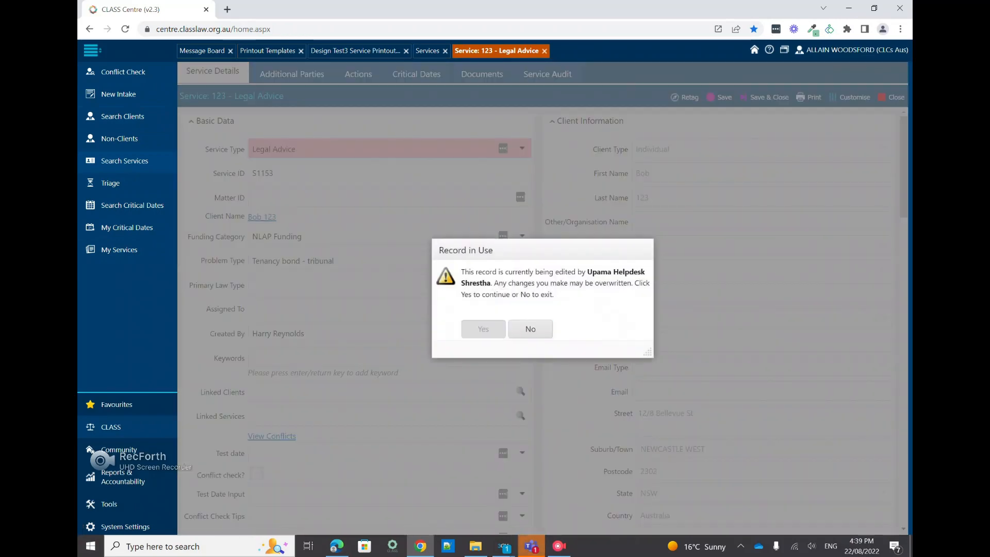
{"action": "left_click", "coordinate": [483, 329]}
{"action": "left_click", "coordinate": [272, 436]}
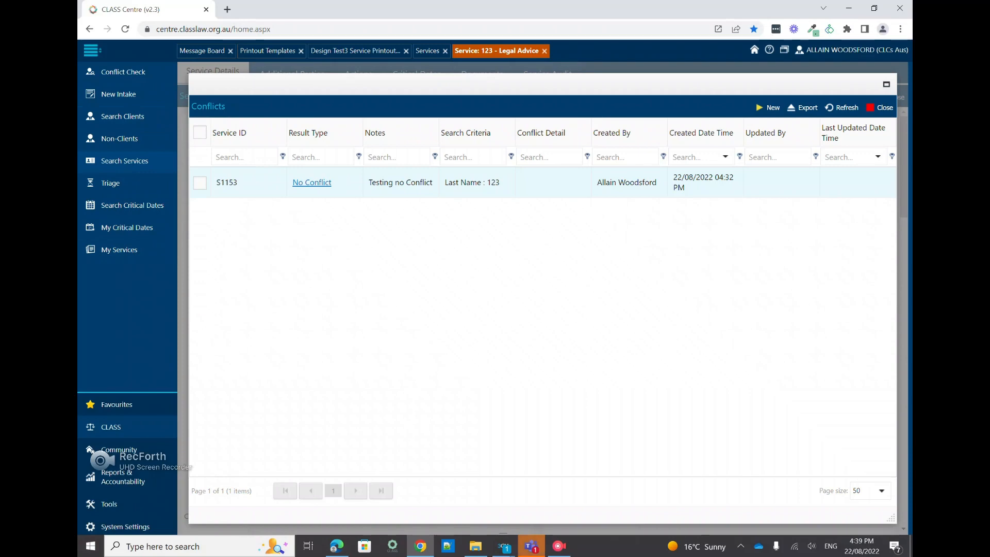
Capture a screenshot of the conflicts list in the Greenshot image editor and remove the stray object from the image
{"action": "key", "text": "Print"}
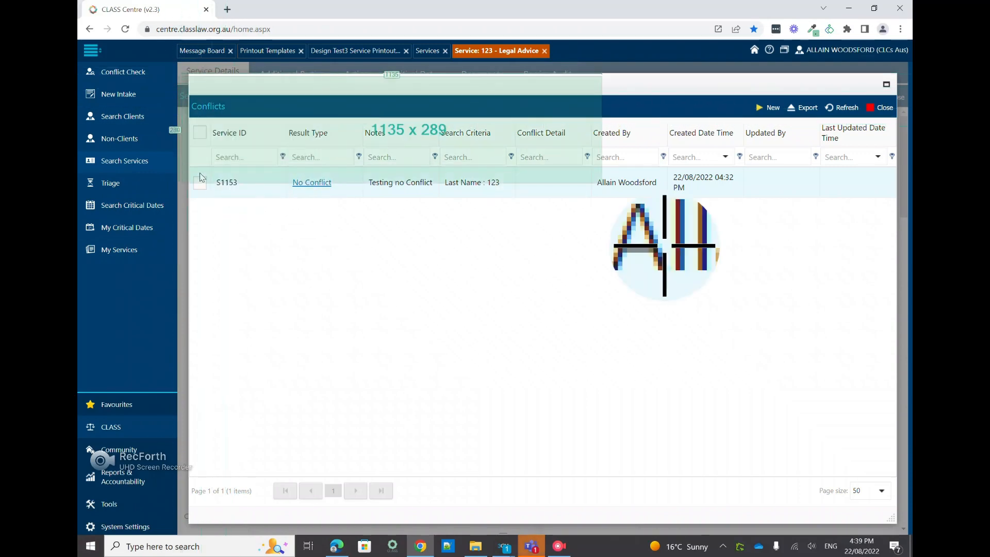
{"action": "left_click", "coordinate": [839, 288]}
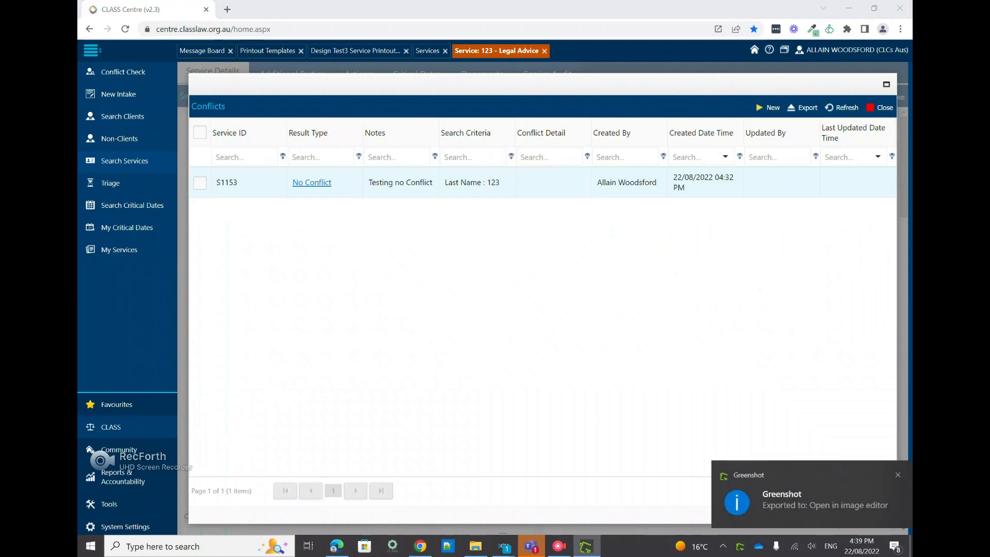
{"action": "left_click_drag", "start_coordinate": [910, 138], "coordinate": [240, 122]}
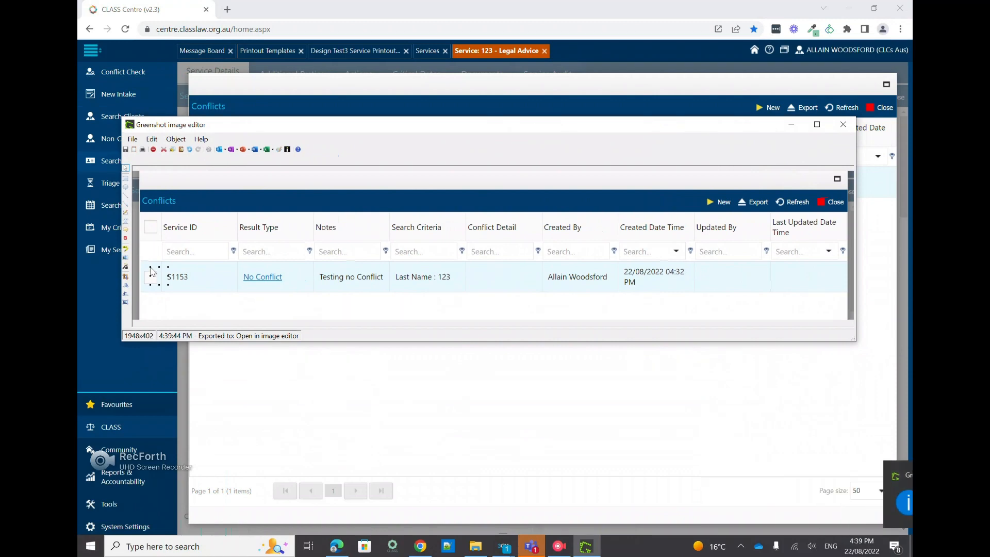
{"action": "key", "text": "Delete"}
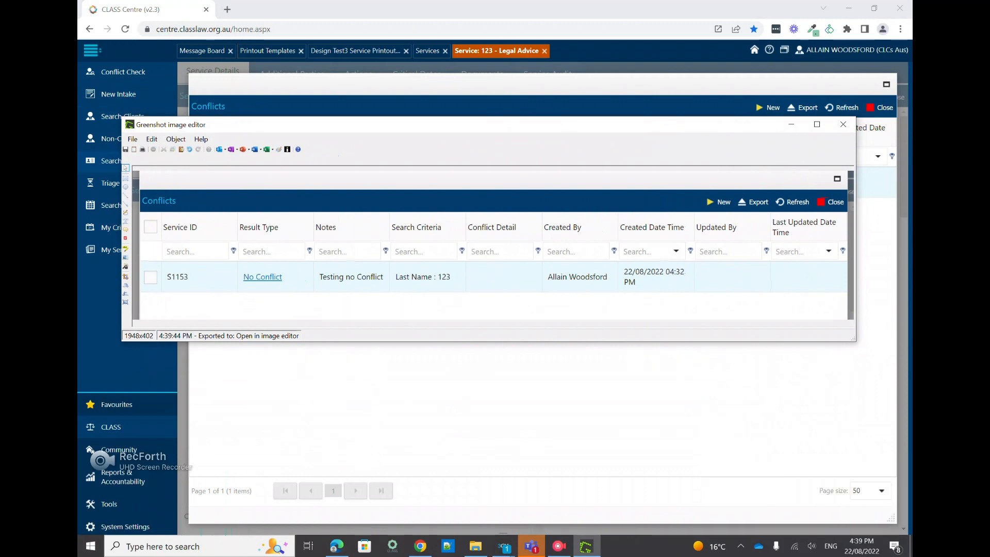
Outline the Result Type, Created By, Created Date Time, Last Updated Date Time, Conflict Detail and Notes columns with rectangles on the screenshot
{"action": "left_click", "coordinate": [126, 178]}
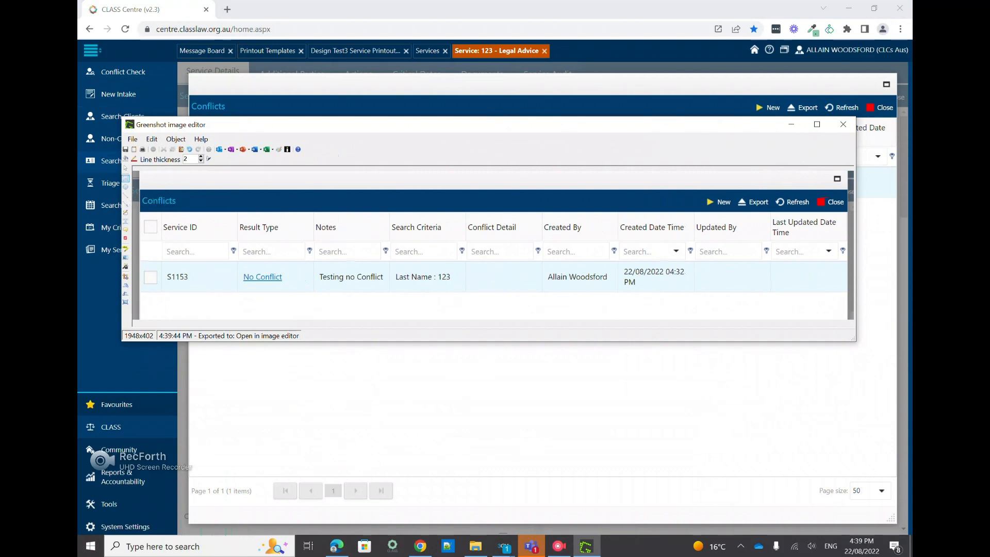
{"action": "mouse_move", "coordinate": [231, 201]}
{"action": "left_mouse_down"}
{"action": "mouse_move", "coordinate": [308, 305]}
{"action": "mouse_move", "coordinate": [312, 292]}
{"action": "left_mouse_up"}
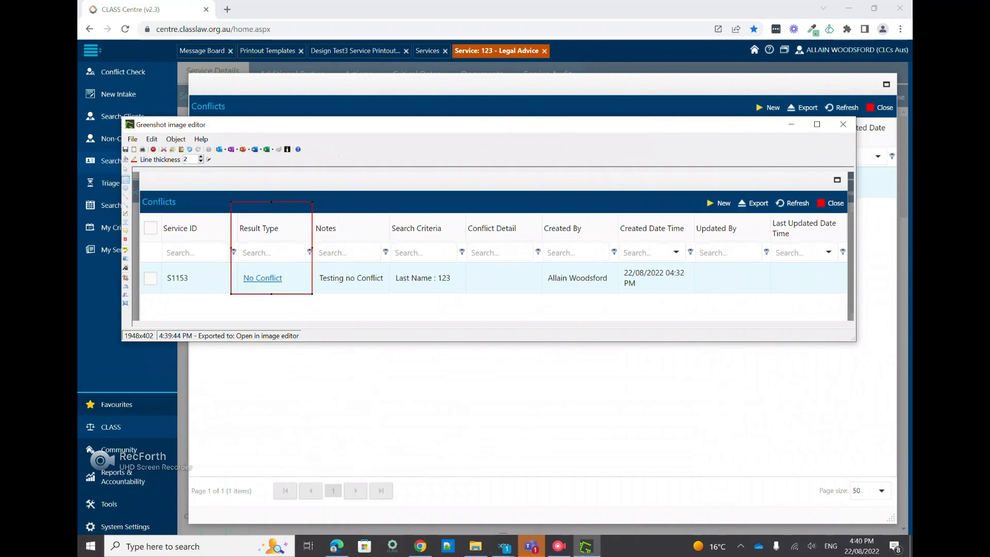
{"action": "mouse_move", "coordinate": [528, 194]}
{"action": "left_mouse_down"}
{"action": "mouse_move", "coordinate": [591, 296]}
{"action": "mouse_move", "coordinate": [606, 296]}
{"action": "left_mouse_up"}
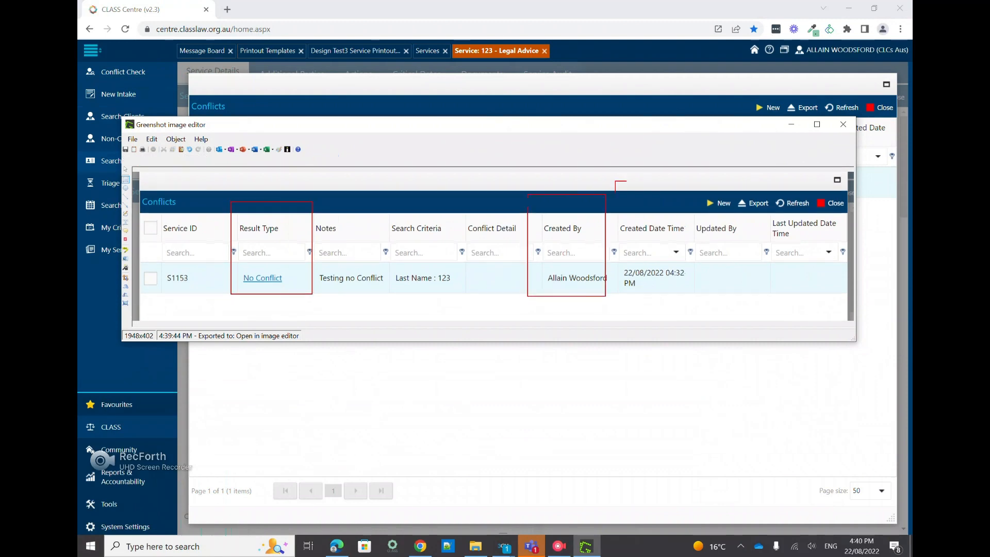
{"action": "left_click_drag", "start_coordinate": [626, 192], "coordinate": [710, 303]}
{"action": "left_click_drag", "start_coordinate": [764, 199], "coordinate": [840, 290]}
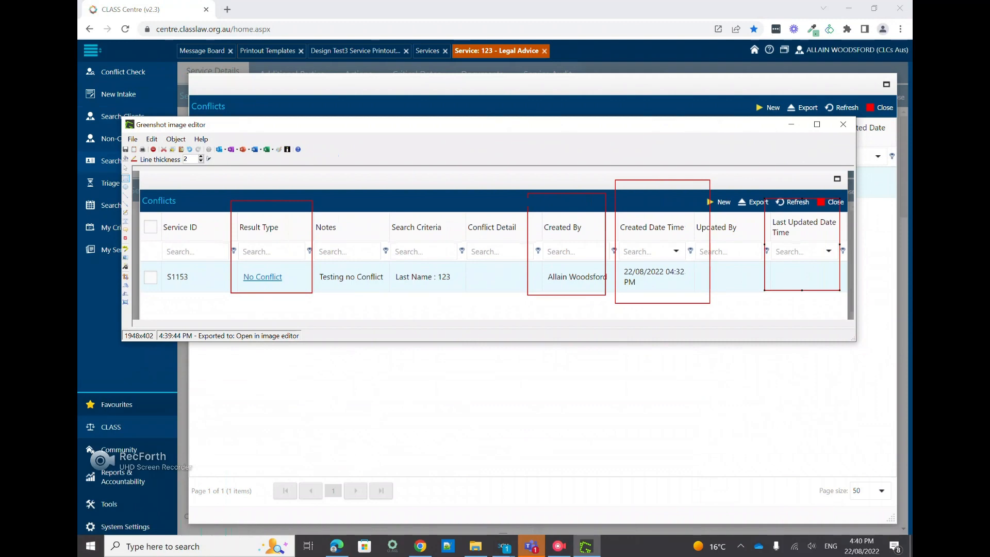
{"action": "left_click_drag", "start_coordinate": [461, 210], "coordinate": [504, 291]}
{"action": "left_click_drag", "start_coordinate": [318, 212], "coordinate": [380, 299]}
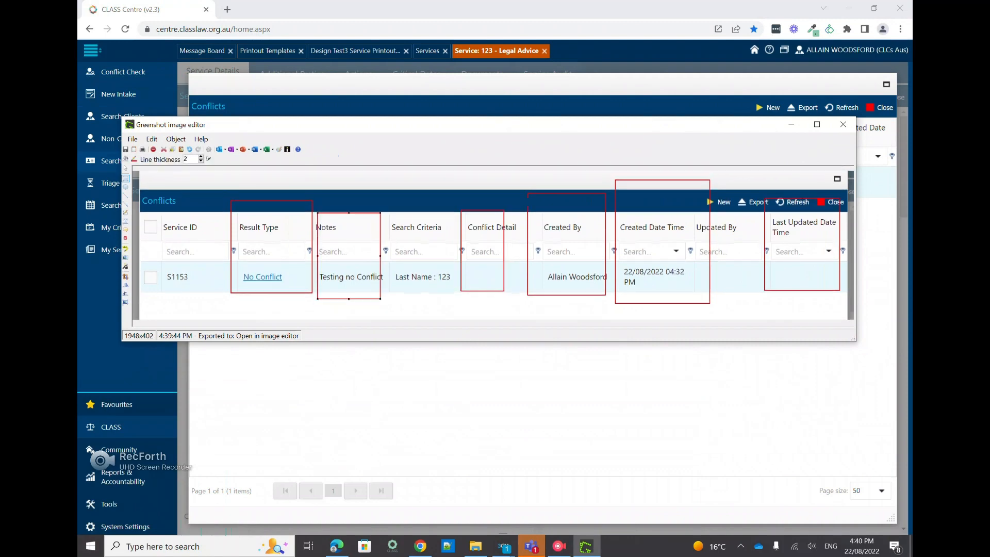
Move the annotated screenshot off to the side, close the conflicts list and the service, and return to the Test3 printout design
{"action": "left_click_drag", "start_coordinate": [201, 124], "coordinate": [985, 41]}
{"action": "left_click_drag", "start_coordinate": [910, 42], "coordinate": [912, 35]}
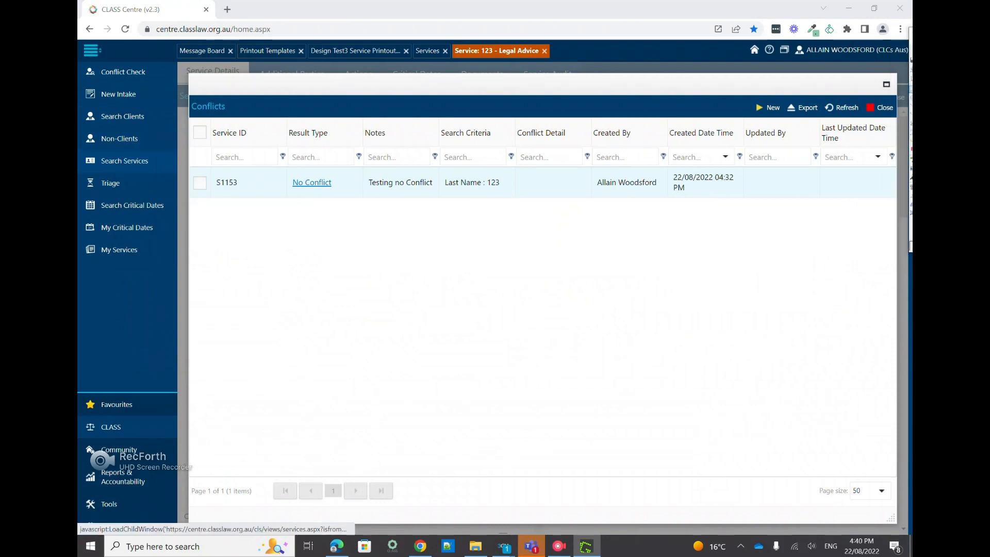
{"action": "left_click", "coordinate": [880, 108]}
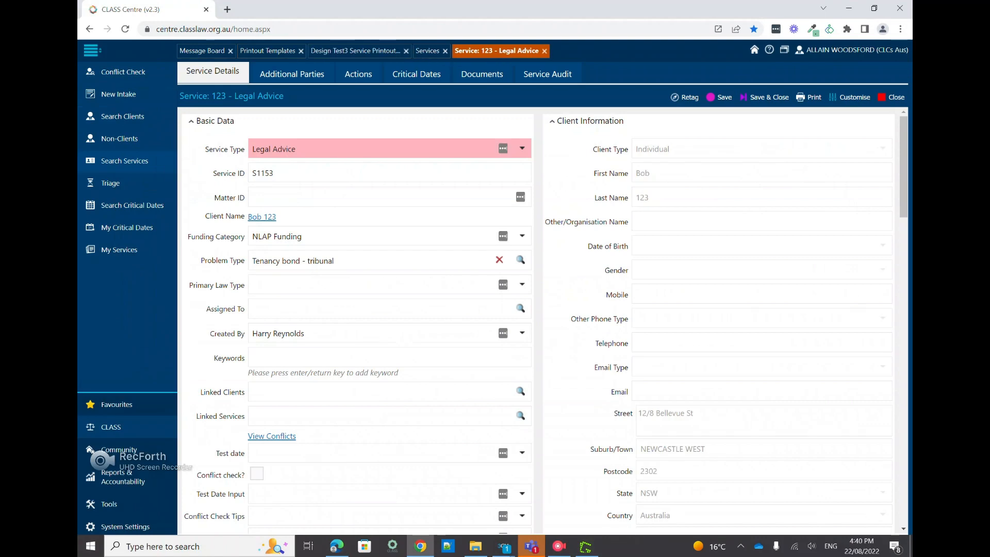
{"action": "left_click", "coordinate": [544, 51]}
{"action": "left_click", "coordinate": [355, 51]}
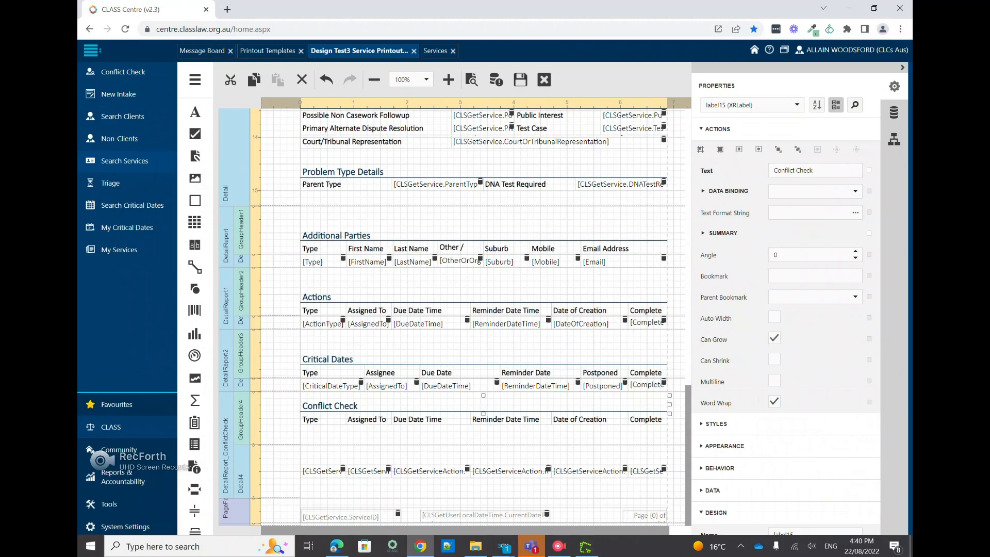
Set the first column heading of the Conflict Check section to "Result Type"
{"action": "left_click", "coordinate": [348, 418]}
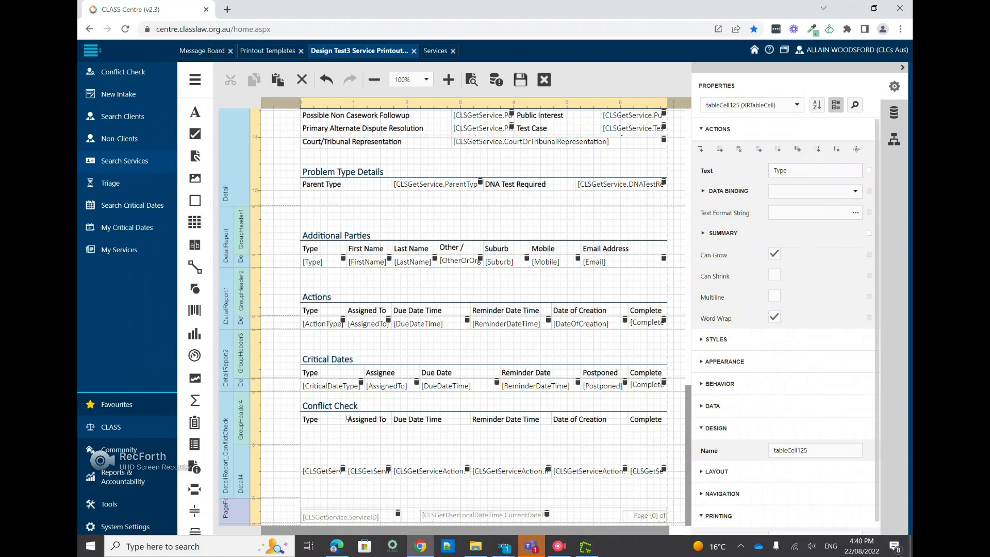
{"action": "double_click", "coordinate": [780, 170]}
{"action": "type", "text": "Result Type"}
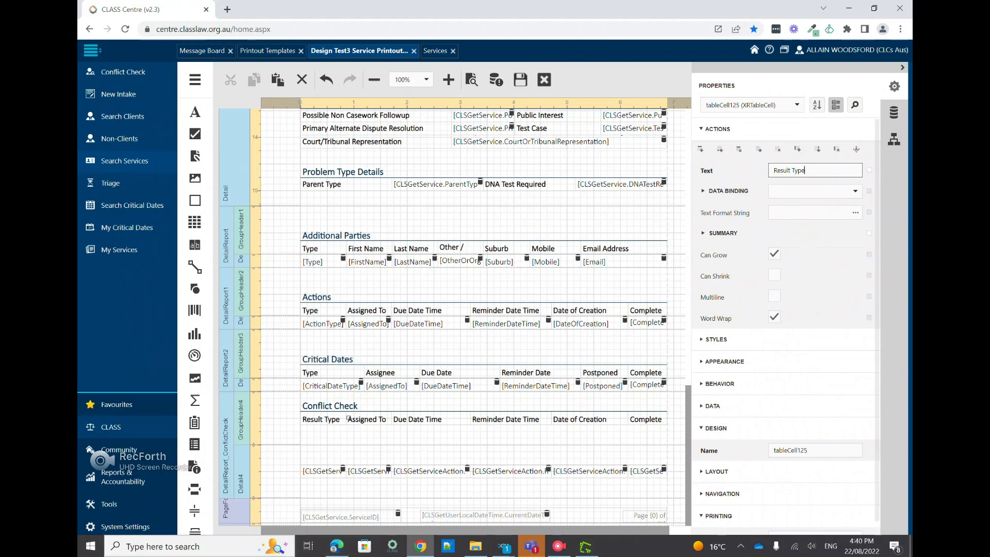
Bind DetailReport_ConflictCheck to data source SqlDataSource1 with CLSGetServiceConflict as its data member
{"action": "left_click", "coordinate": [894, 139]}
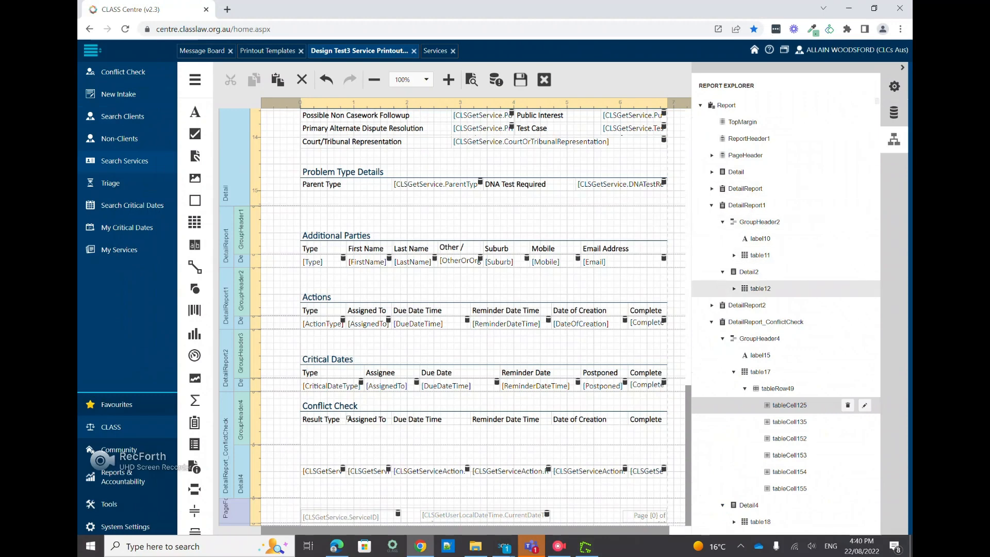
{"action": "left_click", "coordinate": [766, 322]}
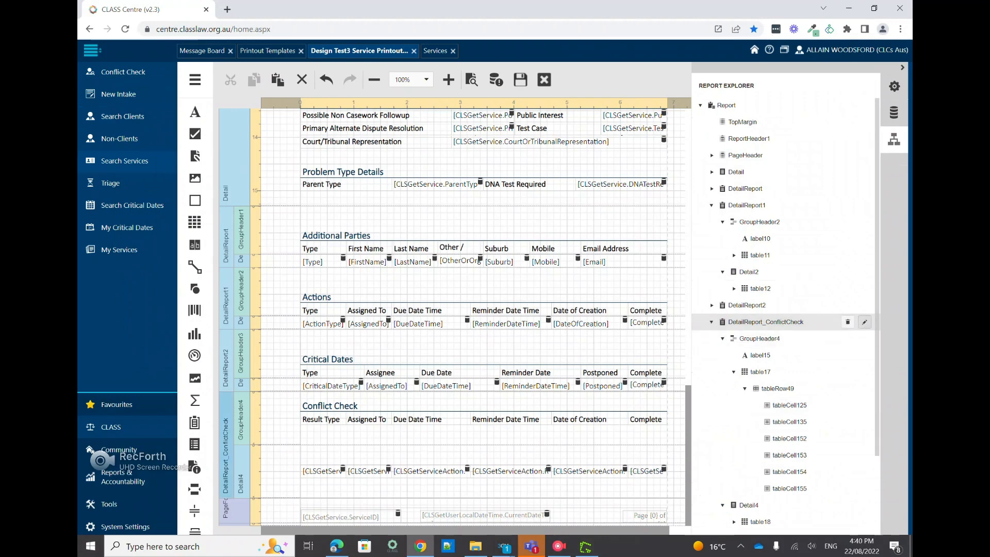
{"action": "left_click", "coordinate": [865, 322]}
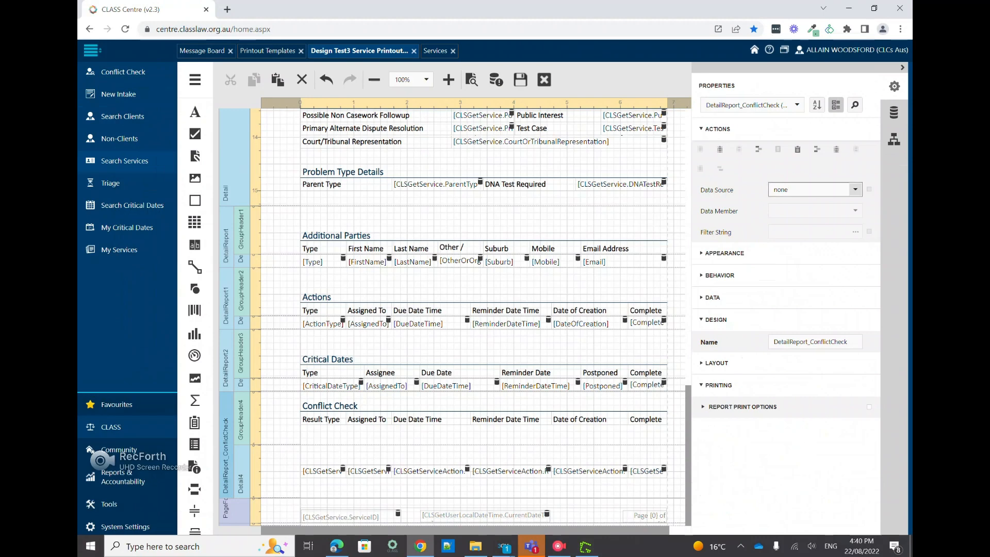
{"action": "left_click", "coordinate": [856, 189]}
{"action": "left_click", "coordinate": [801, 206]}
{"action": "left_click", "coordinate": [855, 210]}
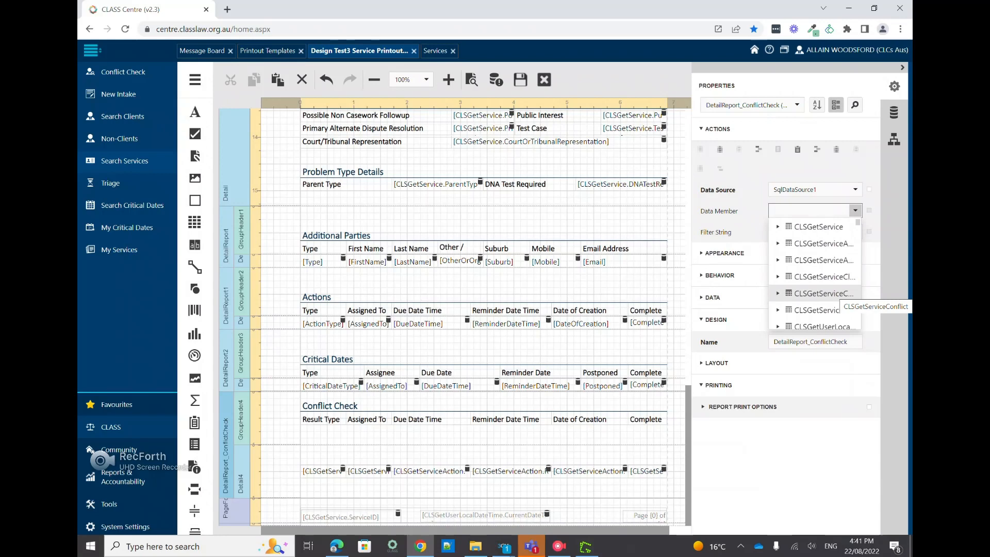
{"action": "left_click", "coordinate": [817, 293]}
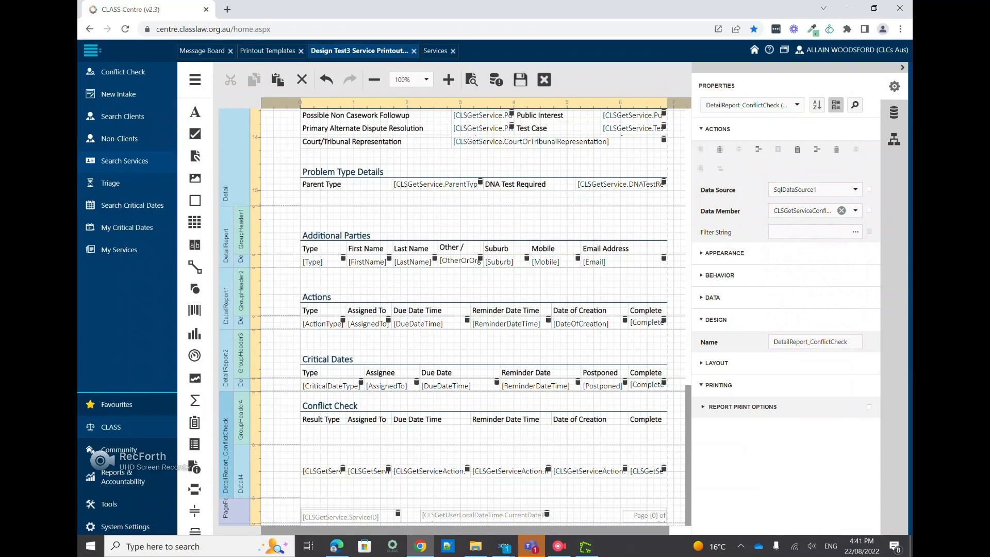
{"action": "left_click", "coordinate": [643, 266]}
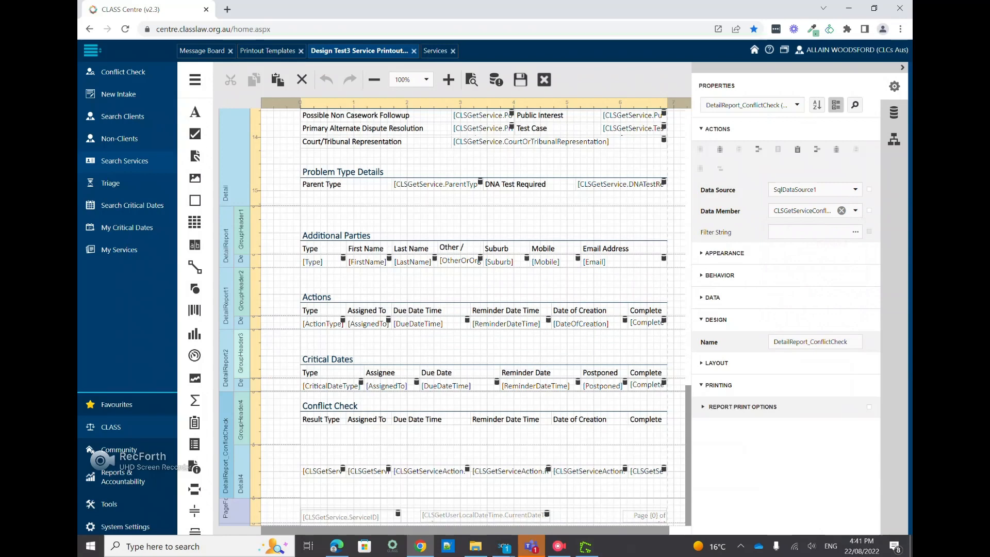
Compare the data members of the Critical Dates and Actions detail reports with that of the conflict check band
{"action": "left_click", "coordinate": [226, 367]}
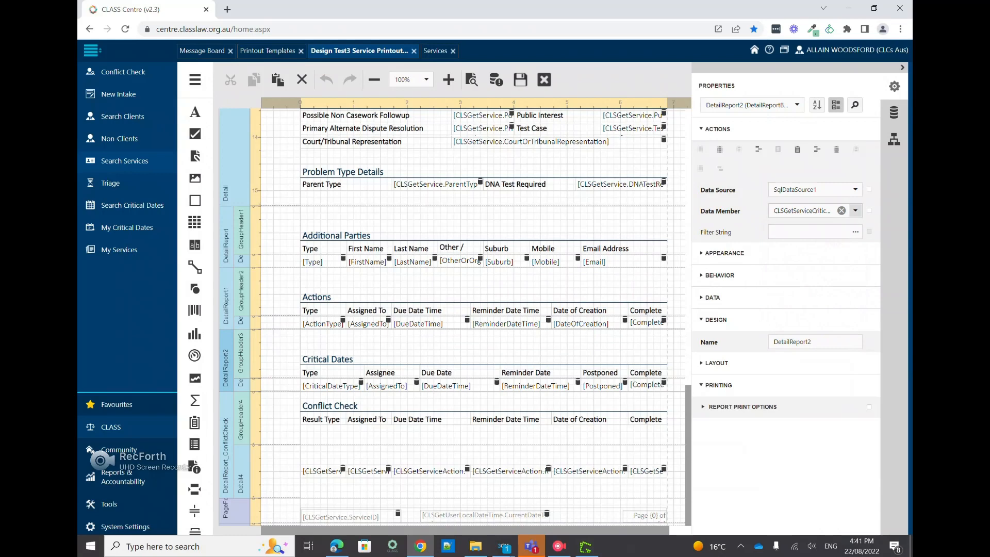
{"action": "mouse_move", "coordinate": [794, 211]}
{"action": "left_mouse_down"}
{"action": "mouse_move", "coordinate": [832, 211]}
{"action": "mouse_move", "coordinate": [803, 211]}
{"action": "left_mouse_up"}
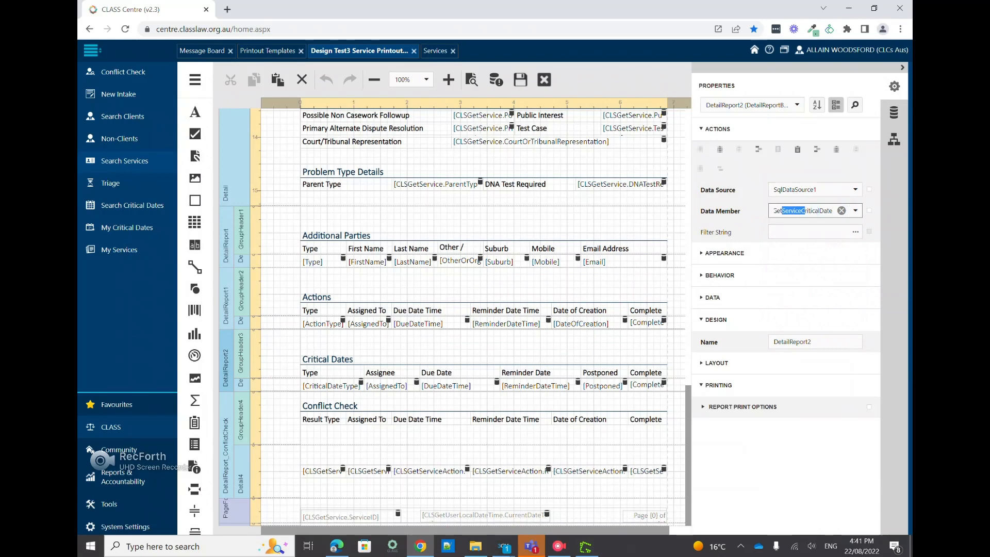
{"action": "left_click", "coordinate": [227, 308]}
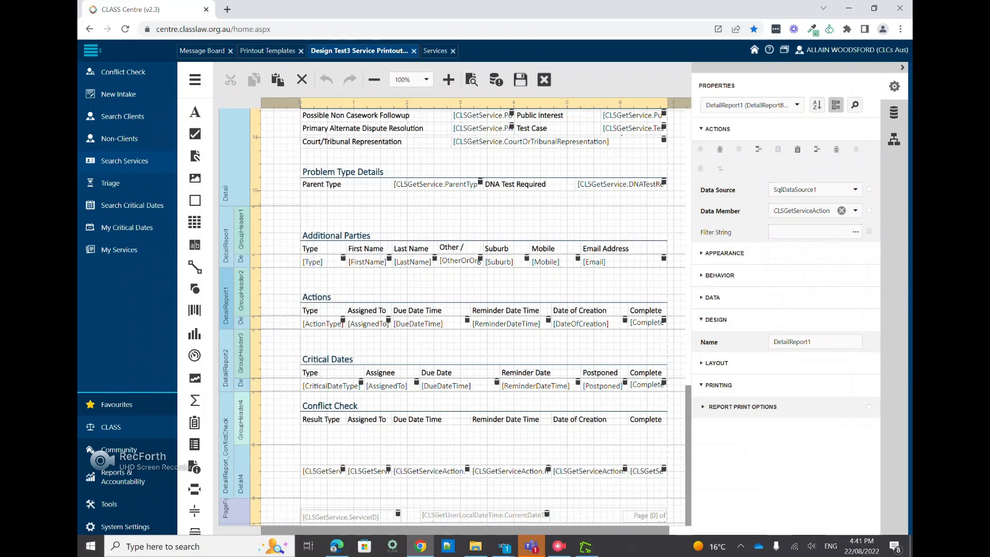
{"action": "left_click", "coordinate": [226, 450]}
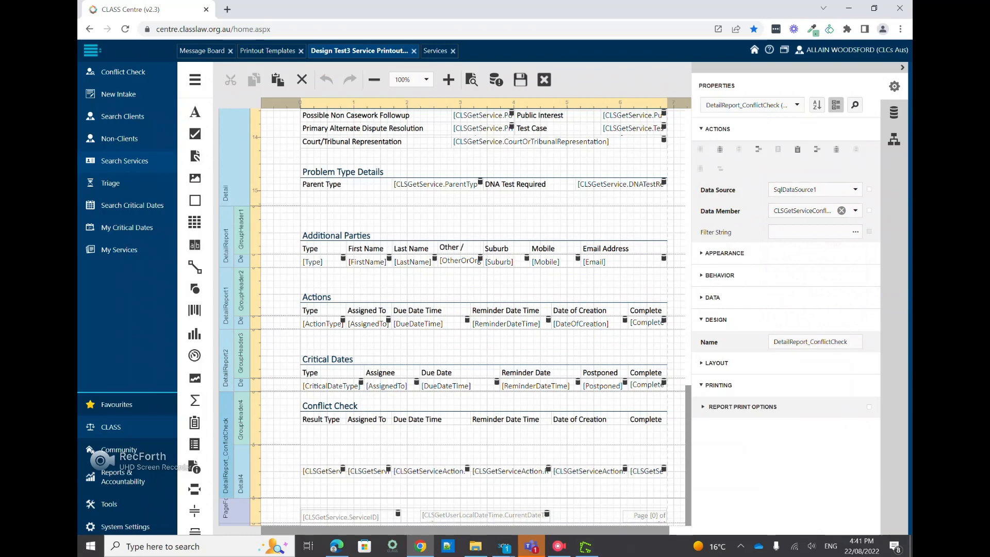
Remove the data binding from the first detail cell of the Conflict Check section and set its text to "Result Type"
{"action": "left_click", "coordinate": [347, 419]}
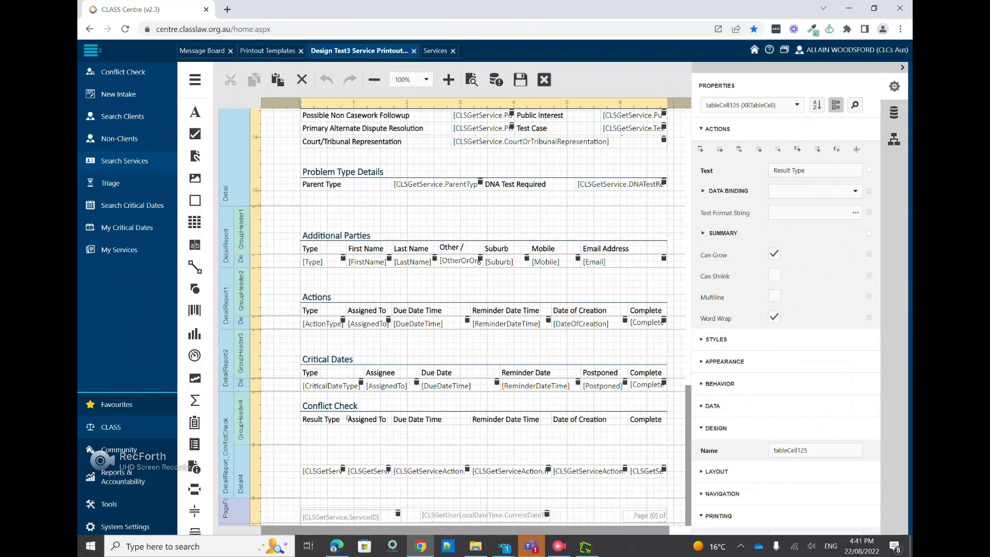
{"action": "left_click", "coordinate": [348, 471]}
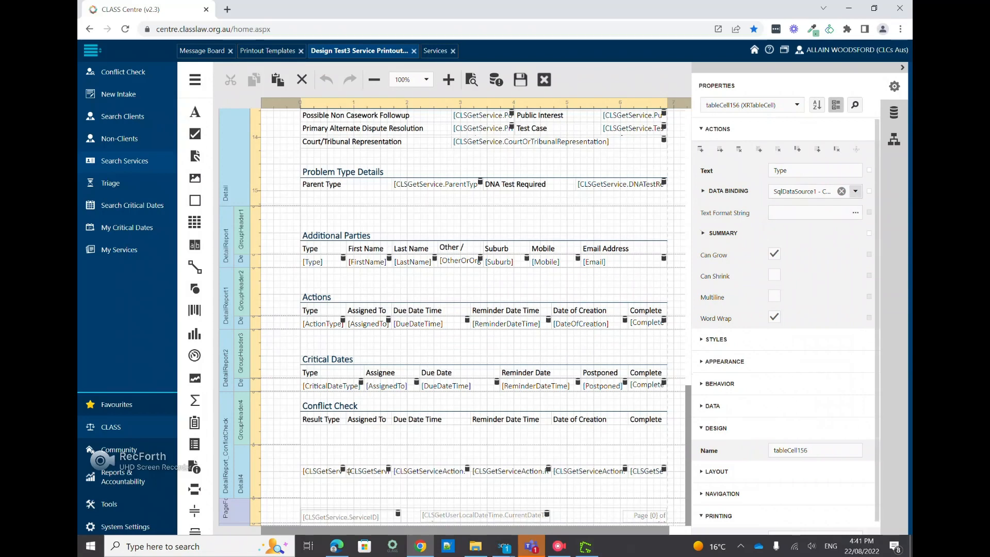
{"action": "left_click", "coordinate": [841, 191]}
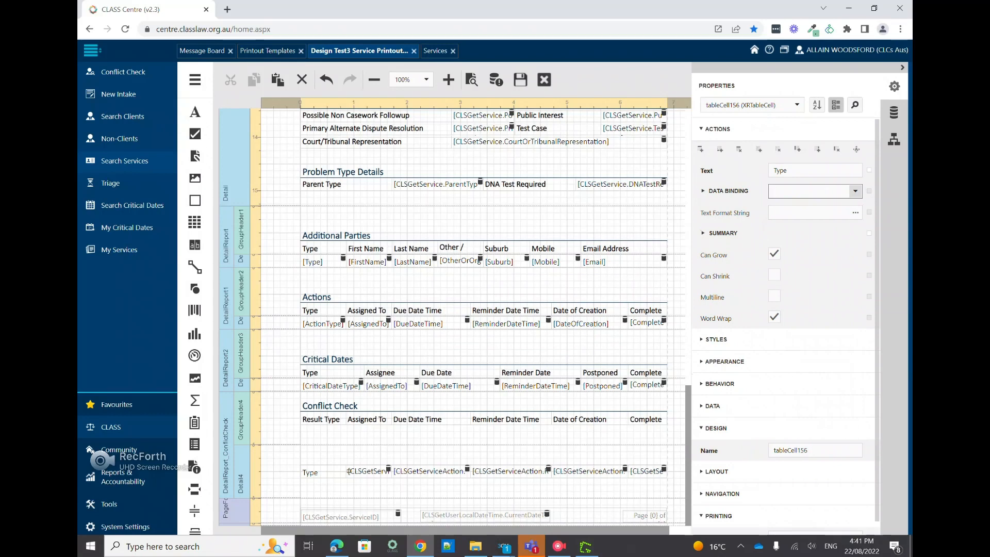
{"action": "key", "text": "shift+Tab"}
{"action": "key", "text": "Home"}
{"action": "type", "text": "Result"}
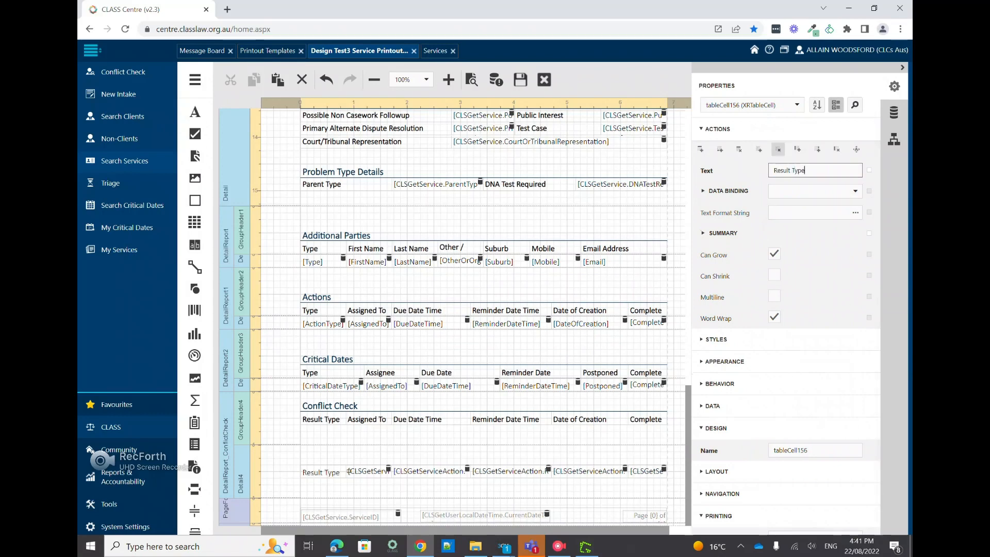
Bind the first Conflict Check detail cell to the ResultType field of CLSGetServiceConflict in SqlDataSource1
{"action": "key", "text": "Tab"}
{"action": "key", "text": "alt+Down"}
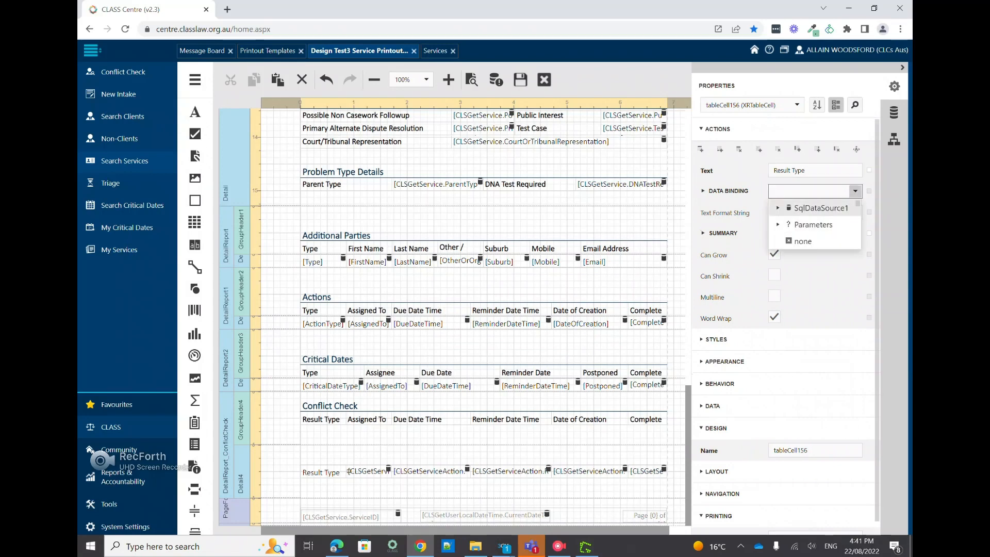
{"action": "left_click", "coordinate": [778, 208]}
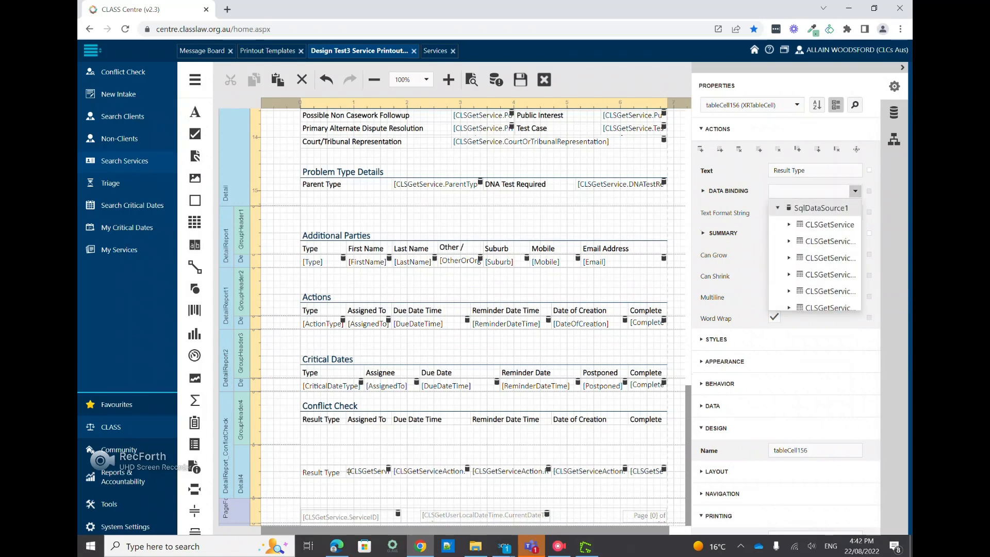
{"action": "key", "text": "Down"}
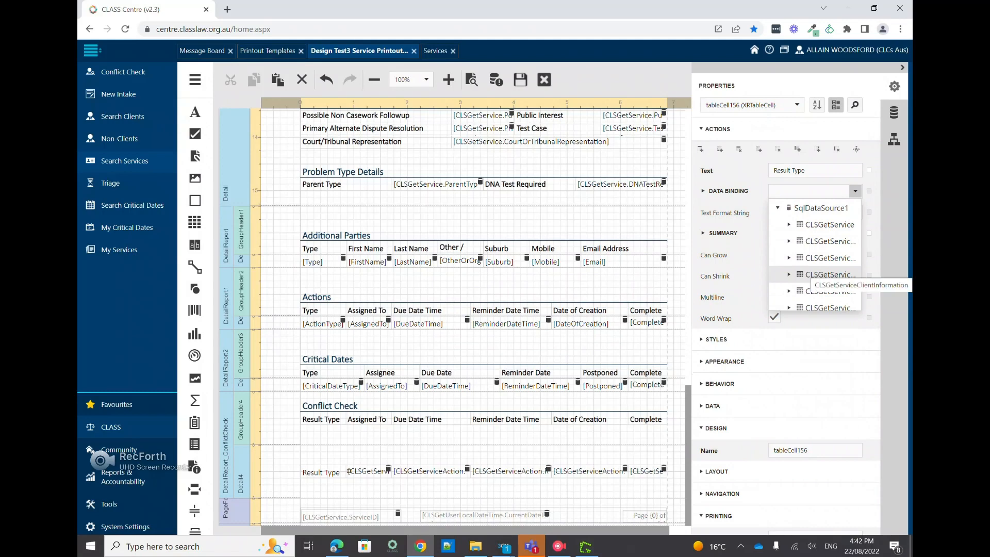
{"action": "key", "text": "Down"}
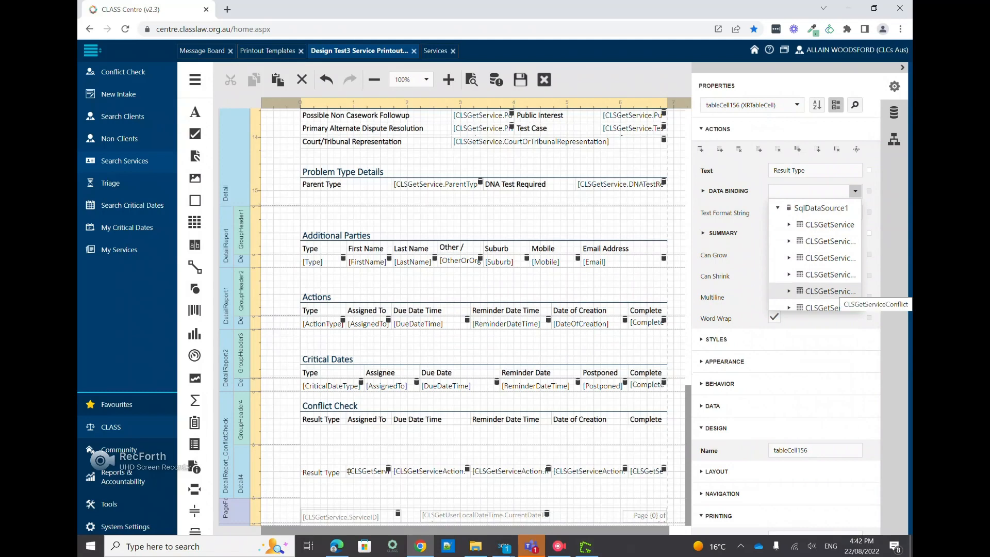
{"action": "key", "text": "Right"}
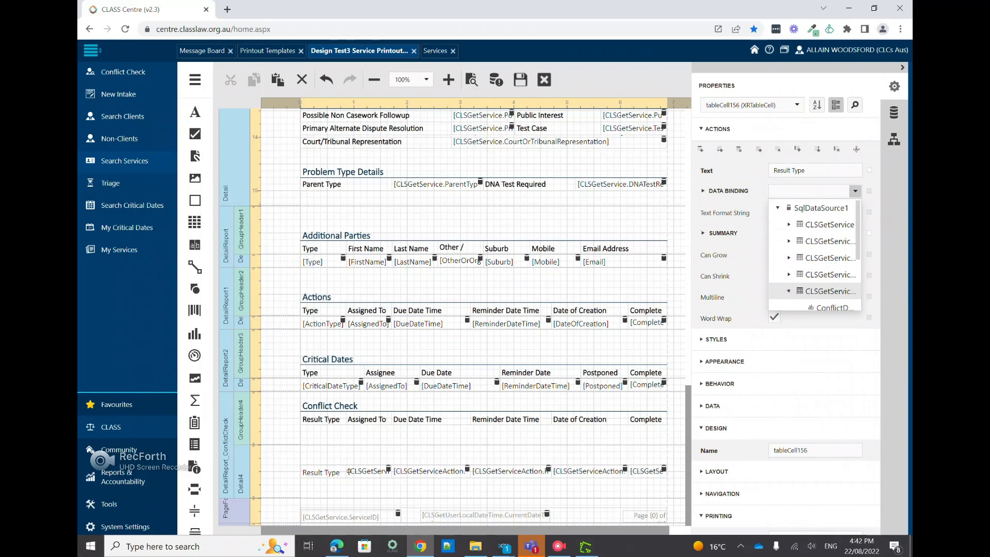
{"action": "key", "text": "Down"}
{"action": "key", "text": "Down"}
{"action": "key", "text": "Down"}
{"action": "key", "text": "Down"}
{"action": "key", "text": "Down"}
{"action": "scroll", "coordinate": [825, 265], "scroll_direction": "down", "scroll_amount": 1}
{"action": "scroll", "coordinate": [825, 265], "scroll_direction": "up", "scroll_amount": 1}
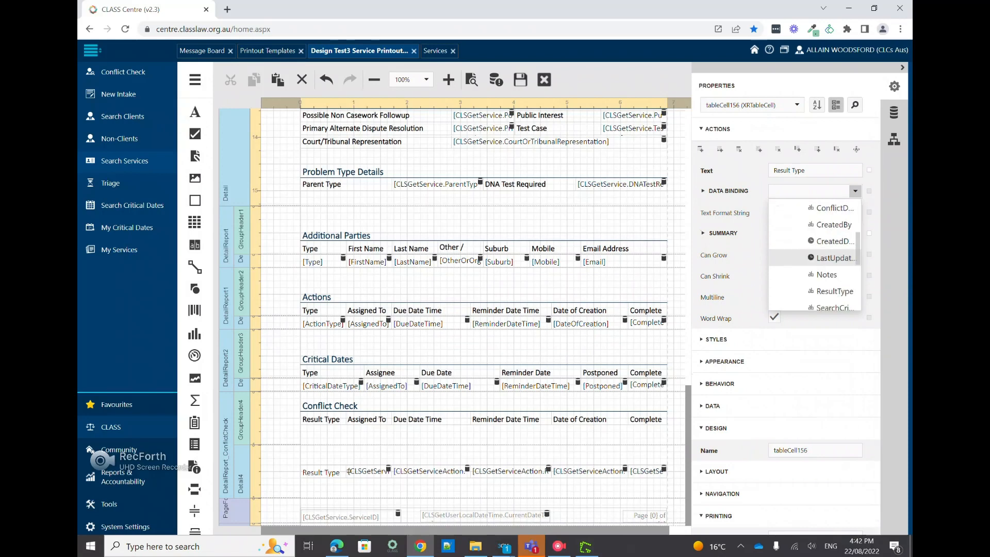
{"action": "scroll", "coordinate": [825, 266], "scroll_direction": "up", "scroll_amount": 1}
{"action": "scroll", "coordinate": [812, 258], "scroll_direction": "down", "scroll_amount": 5}
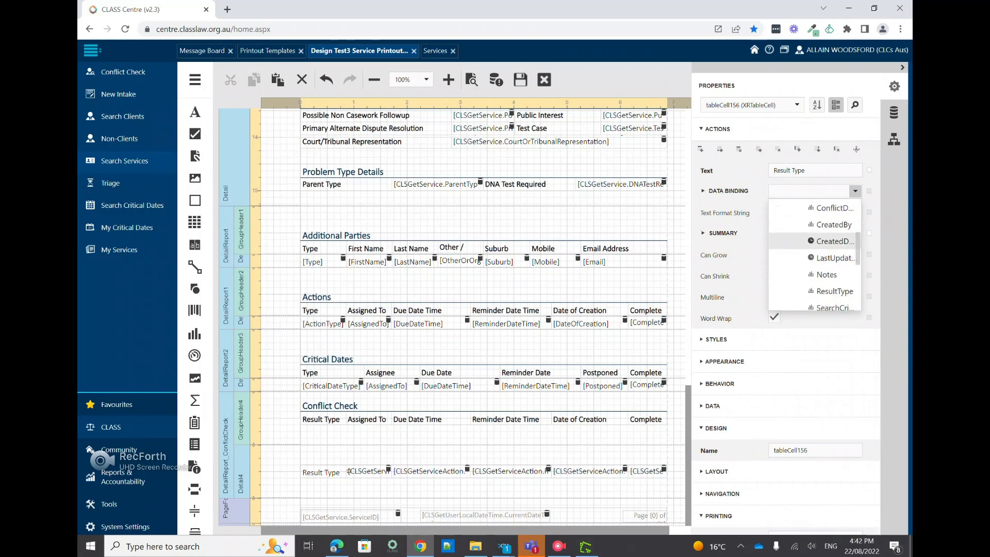
{"action": "scroll", "coordinate": [825, 289], "scroll_direction": "up", "scroll_amount": 2}
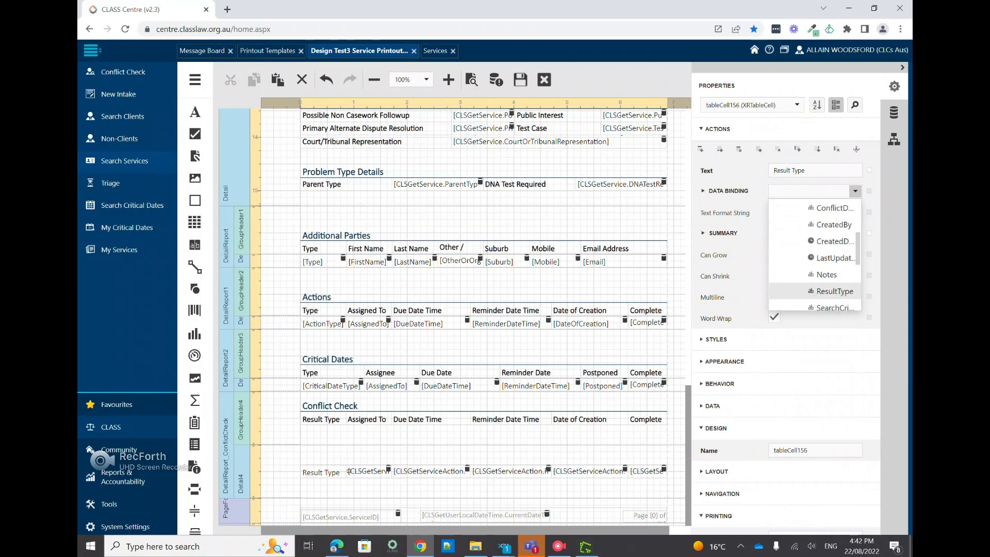
{"action": "left_click", "coordinate": [835, 291]}
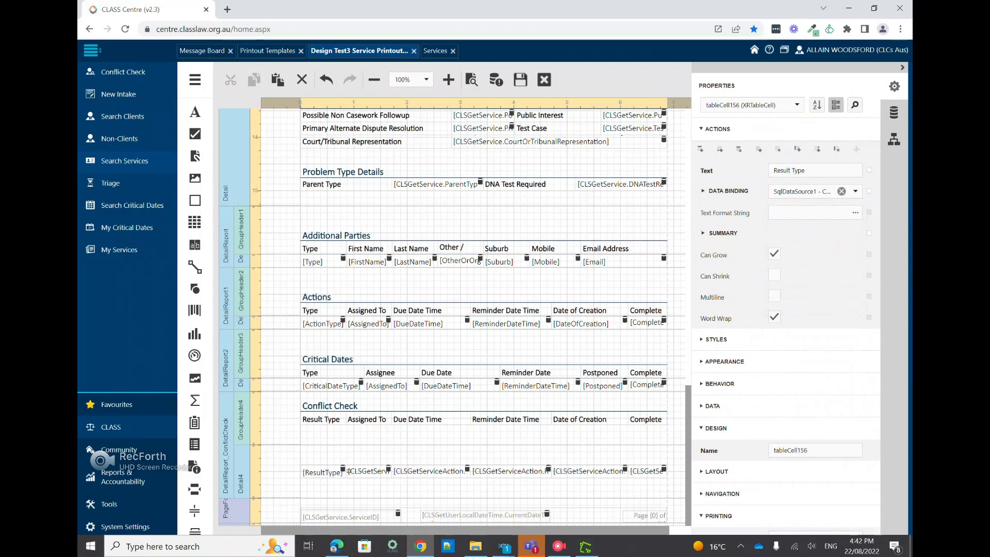
Set the second column heading of the Conflict Check section to "Created By"
{"action": "left_click", "coordinate": [389, 419]}
{"action": "left_click_drag", "start_coordinate": [812, 171], "coordinate": [772, 171]}
{"action": "type", "text": "Created By"}
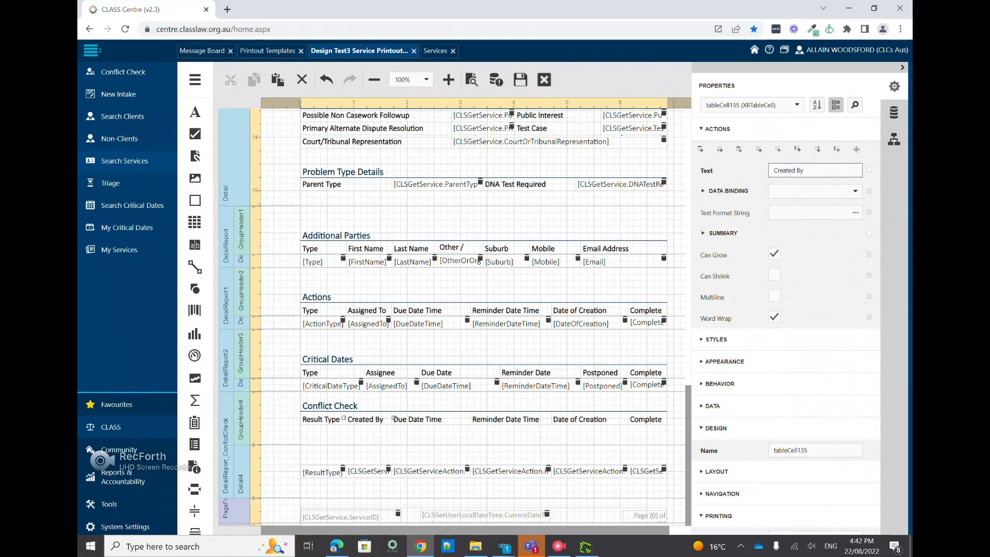
Remove the data binding from the second Conflict Check detail cell and set its text to "Created By"
{"action": "left_click", "coordinate": [394, 471]}
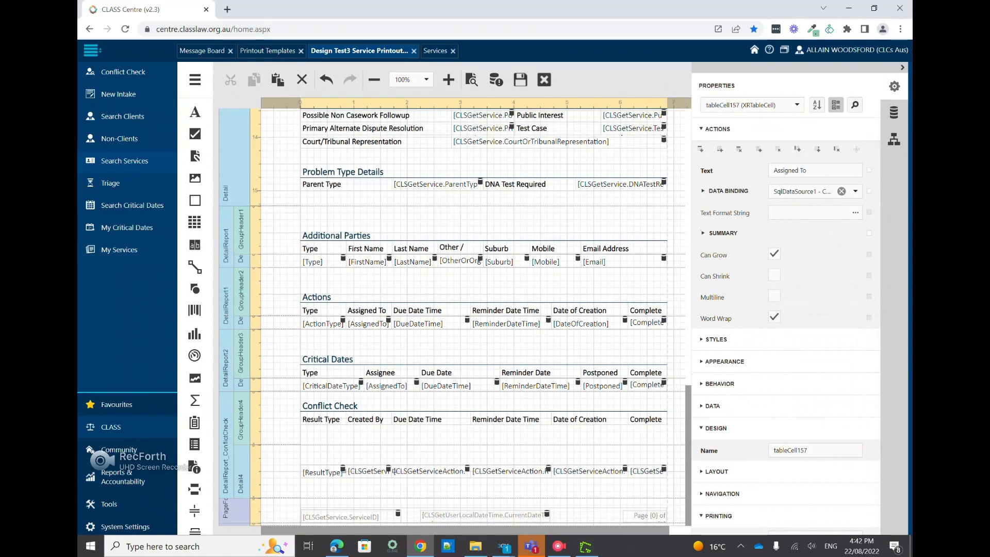
{"action": "left_click", "coordinate": [841, 190]}
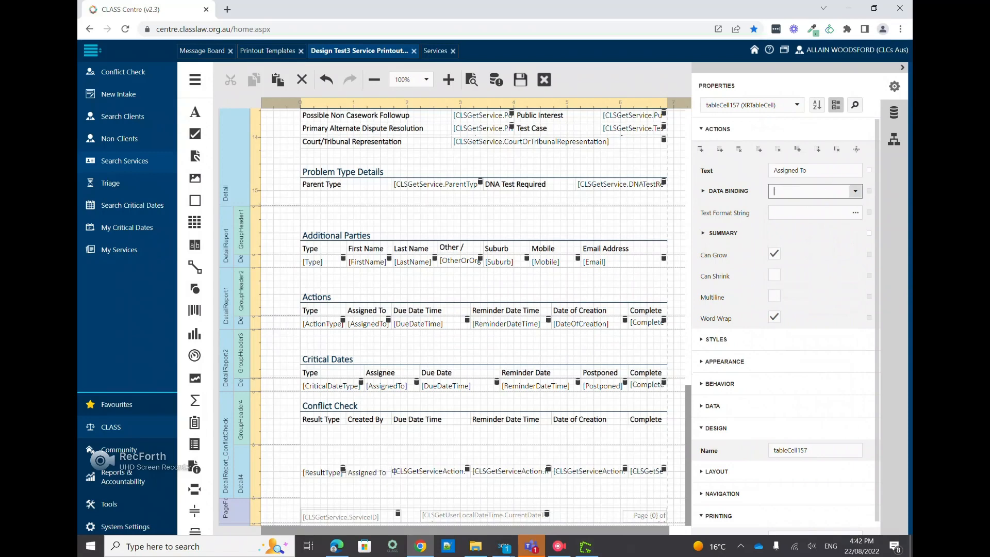
{"action": "left_click_drag", "start_coordinate": [835, 170], "coordinate": [771, 171]}
{"action": "type", "text": "C"}
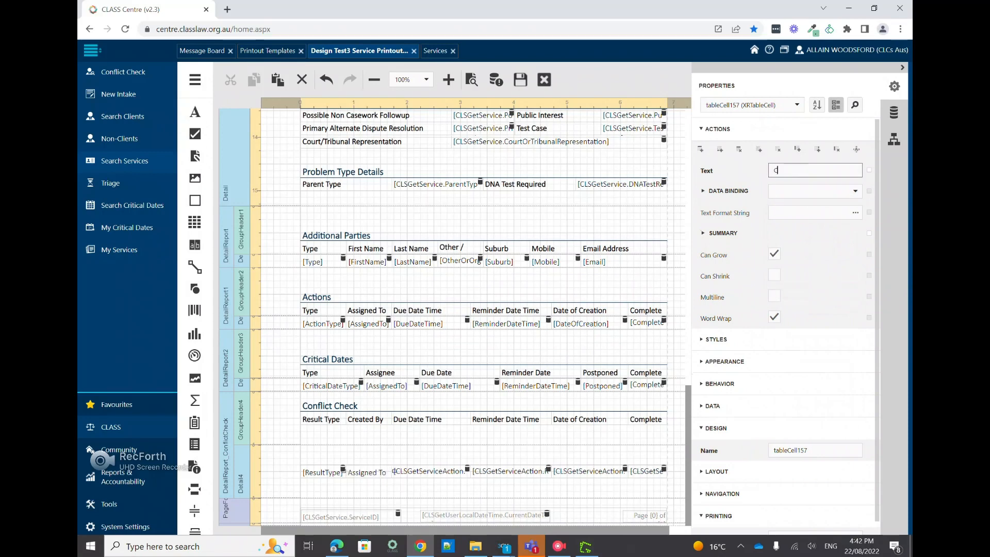
{"action": "type", "text": "reated By"}
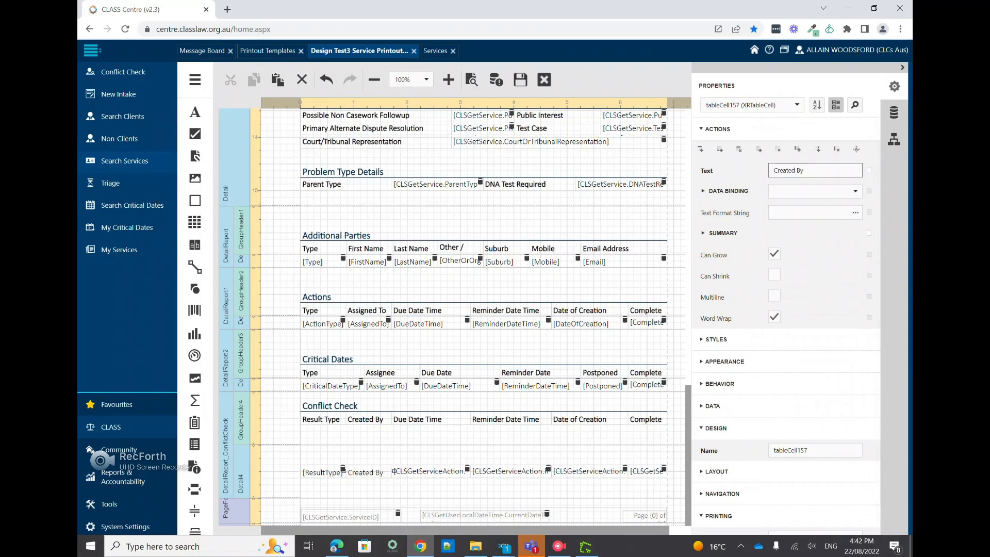
Bind the second Conflict Check detail cell to the CreatedBy field of CLSGetServiceConflict in SqlDataSource1
{"action": "left_click", "coordinate": [856, 191]}
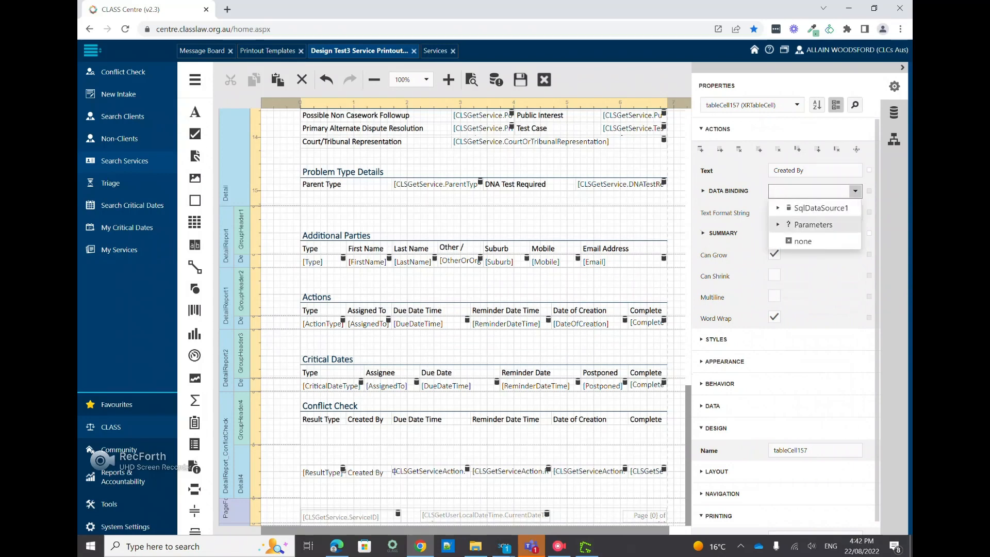
{"action": "left_click", "coordinate": [777, 208]}
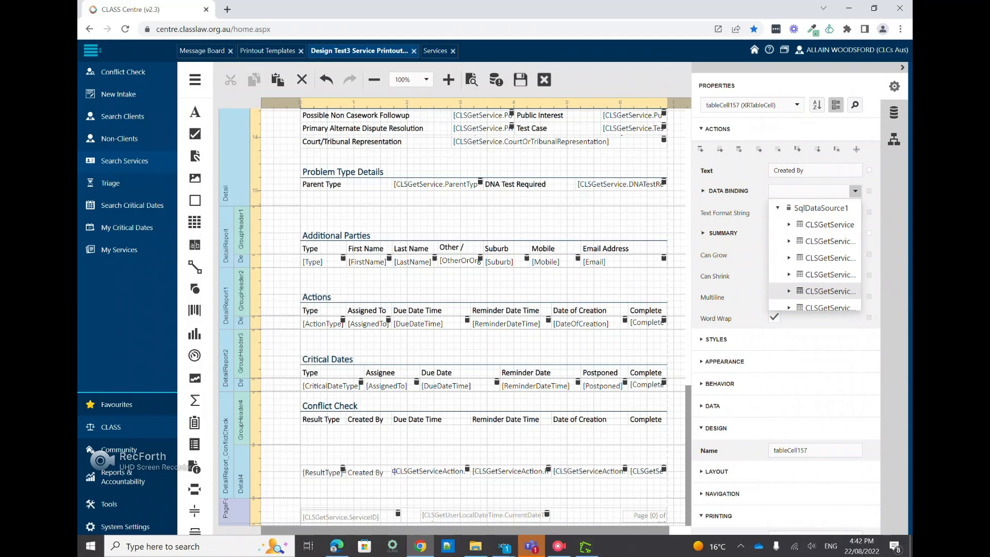
{"action": "left_click", "coordinate": [789, 291]}
{"action": "scroll", "coordinate": [789, 291], "scroll_direction": "down", "scroll_amount": 2}
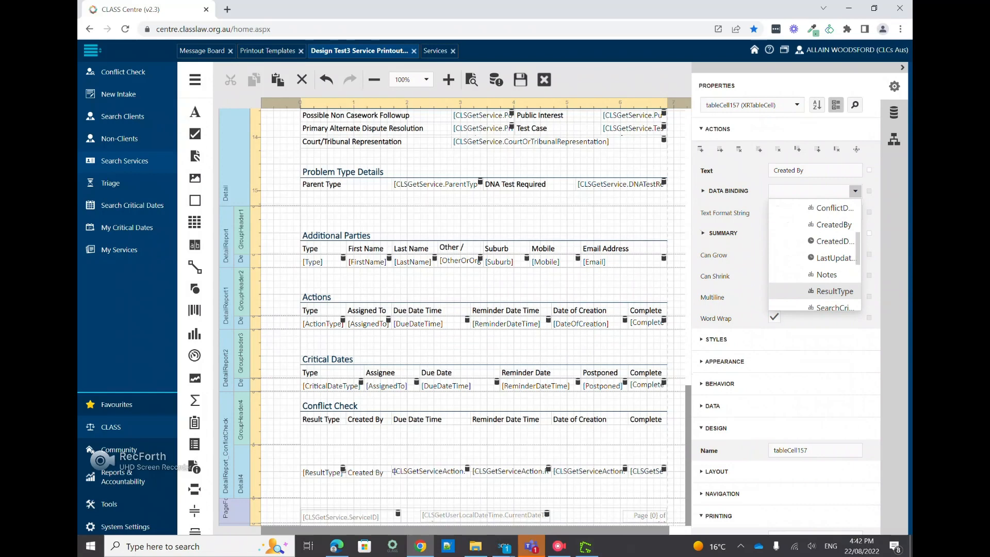
{"action": "scroll", "coordinate": [815, 258], "scroll_direction": "down", "scroll_amount": 4}
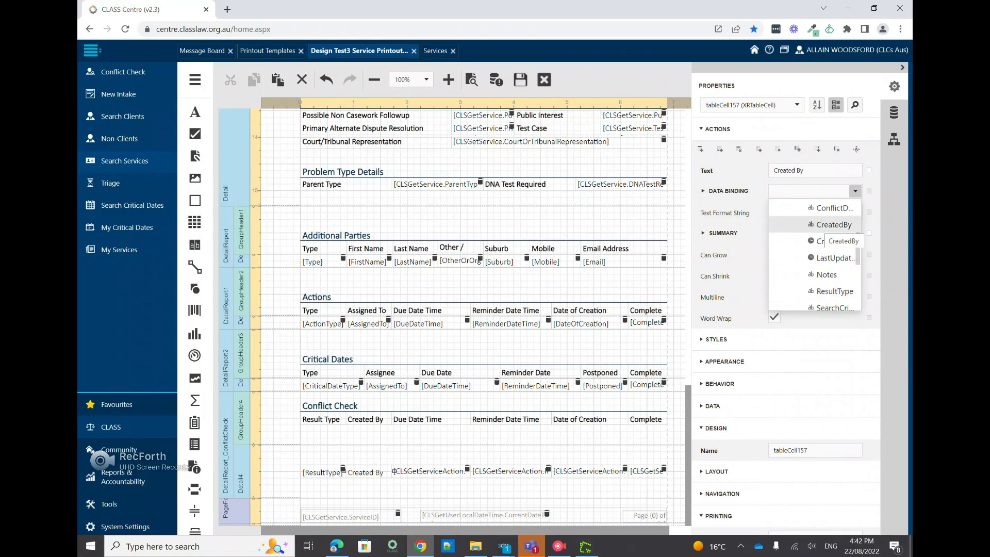
{"action": "scroll", "coordinate": [815, 258], "scroll_direction": "up", "scroll_amount": 4}
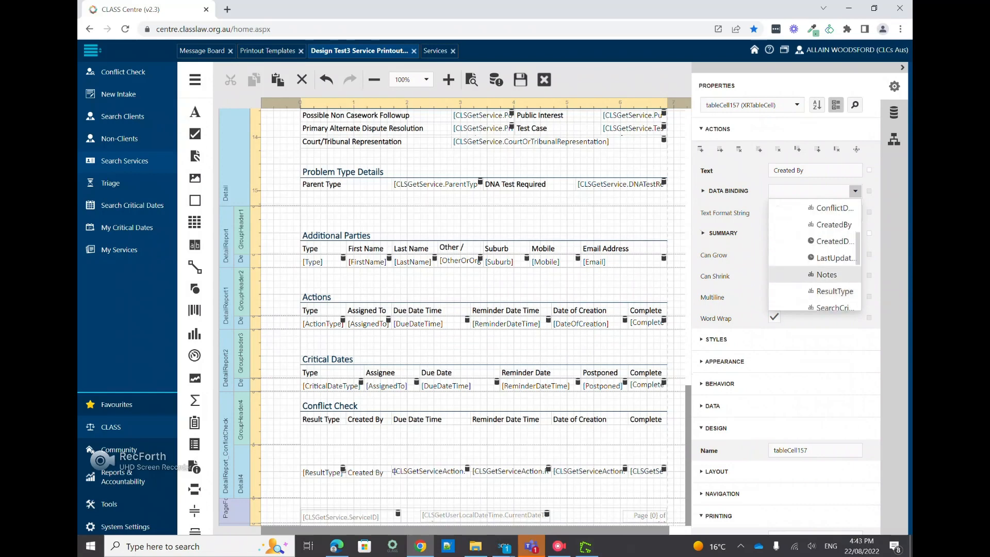
{"action": "left_click", "coordinate": [833, 225]}
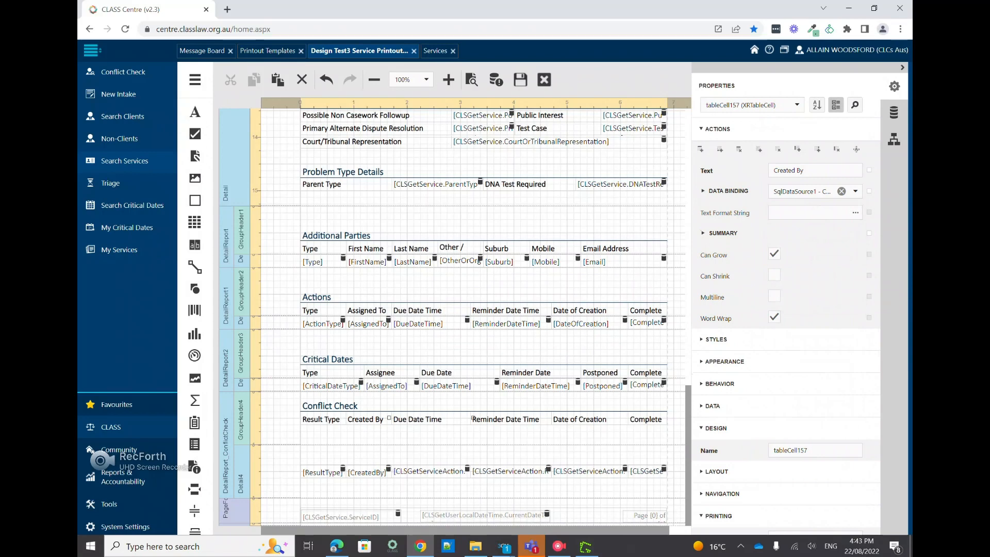
Set the third column heading of the Conflict Check section to "Created DateTime"
{"action": "left_click", "coordinate": [470, 419]}
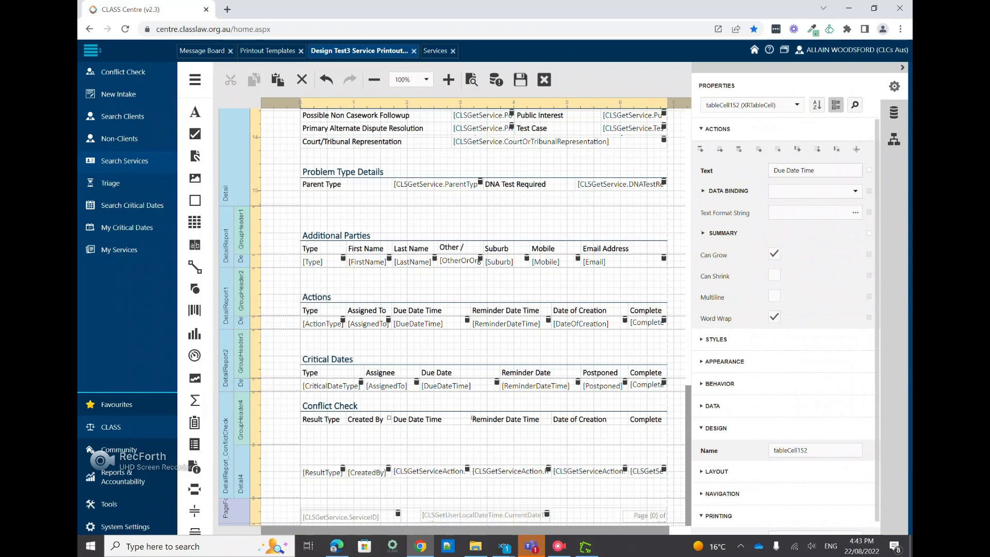
{"action": "left_click_drag", "start_coordinate": [816, 171], "coordinate": [772, 171]}
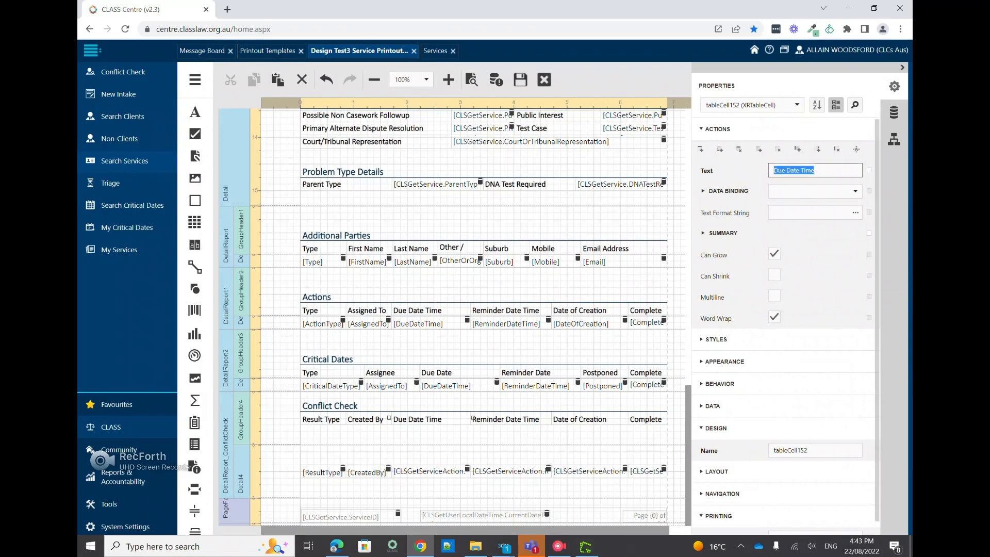
{"action": "type", "text": "Crea"}
{"action": "key", "text": "BackSpace"}
{"action": "key", "text": "BackSpace"}
{"action": "type", "text": "Createed"}
{"action": "key", "text": "BackSpace"}
{"action": "key", "text": "BackSpace"}
{"action": "type", "text": "d DateTime"}
{"action": "key", "text": "Return"}
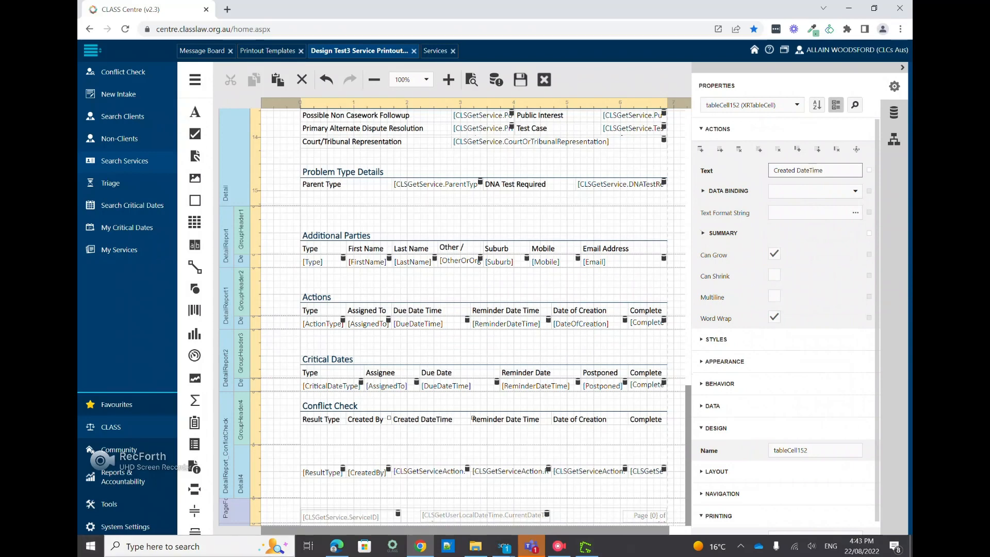
Copy the date and time text format string from the third Conflict Check detail cell
{"action": "left_click", "coordinate": [472, 471]}
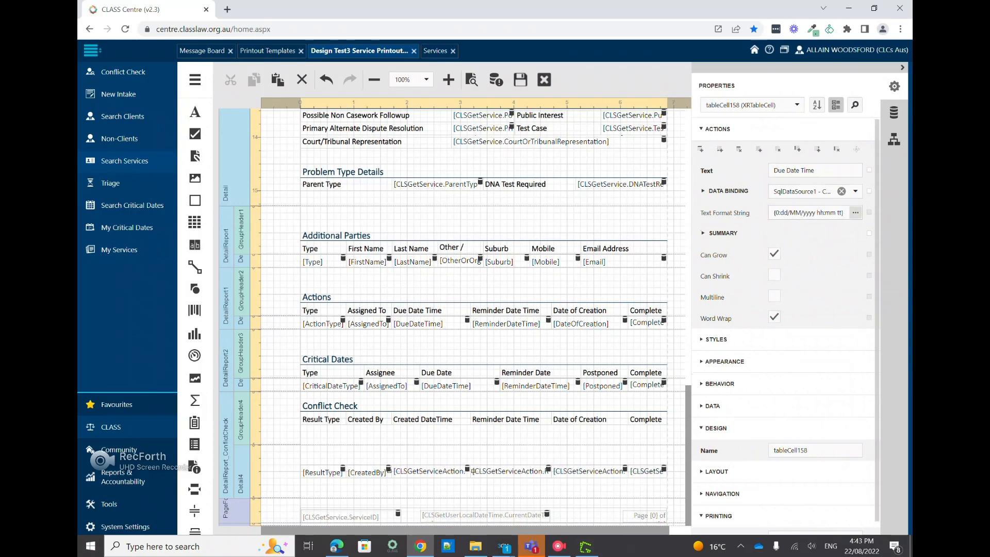
{"action": "left_click", "coordinate": [789, 213]}
{"action": "key", "text": "ctrl+a"}
{"action": "key", "text": "ctrl+c"}
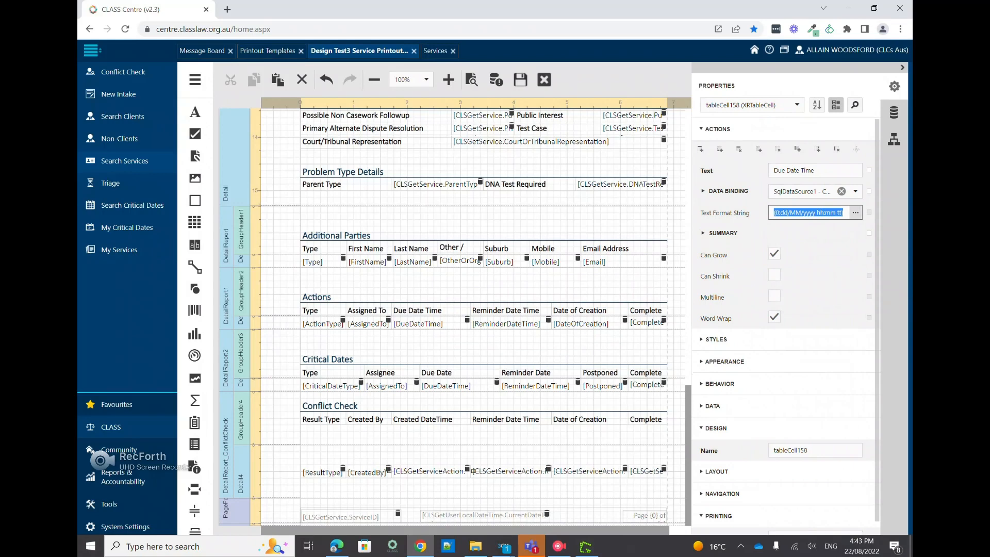
{"action": "left_click", "coordinate": [776, 213]}
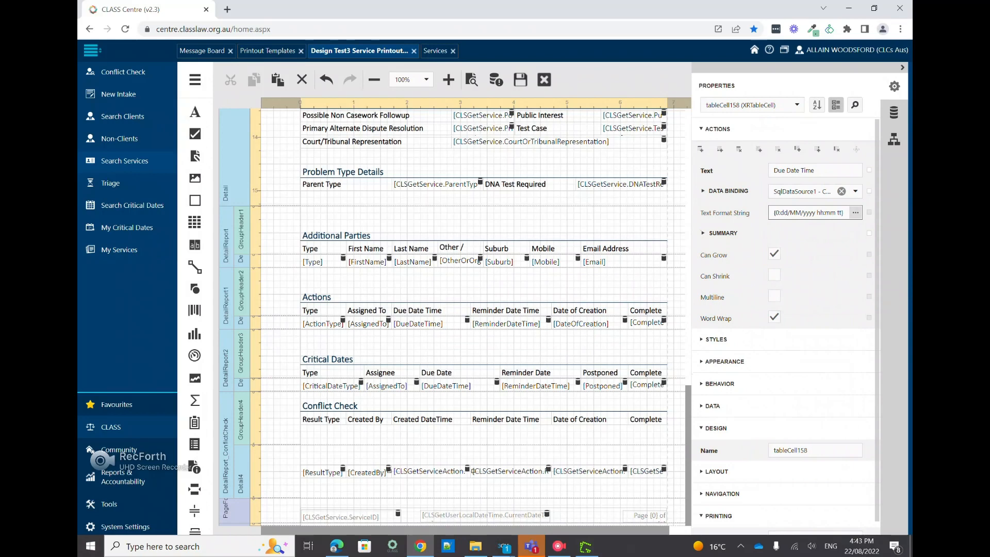
{"action": "left_click_drag", "start_coordinate": [776, 213], "coordinate": [845, 213]}
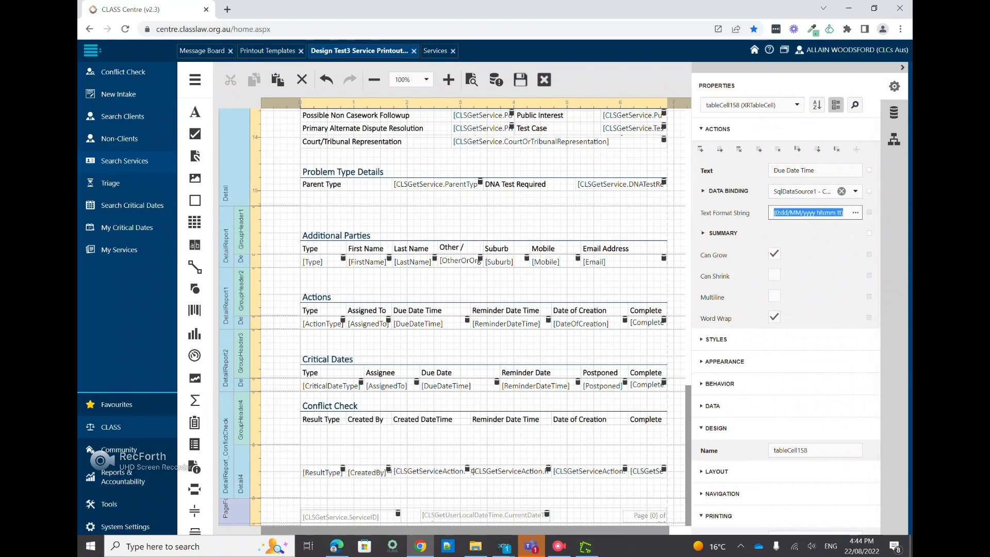
Change the last column heading of the Conflict Check section, "Complete", to "Created DateTime"
{"action": "left_click", "coordinate": [471, 418]}
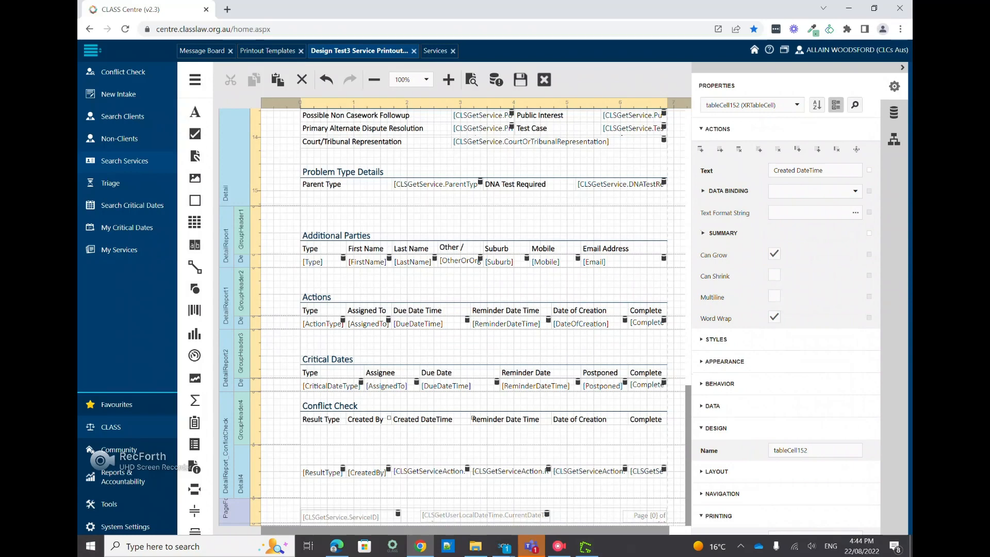
{"action": "left_click", "coordinate": [645, 419]}
{"action": "double_click", "coordinate": [776, 170]}
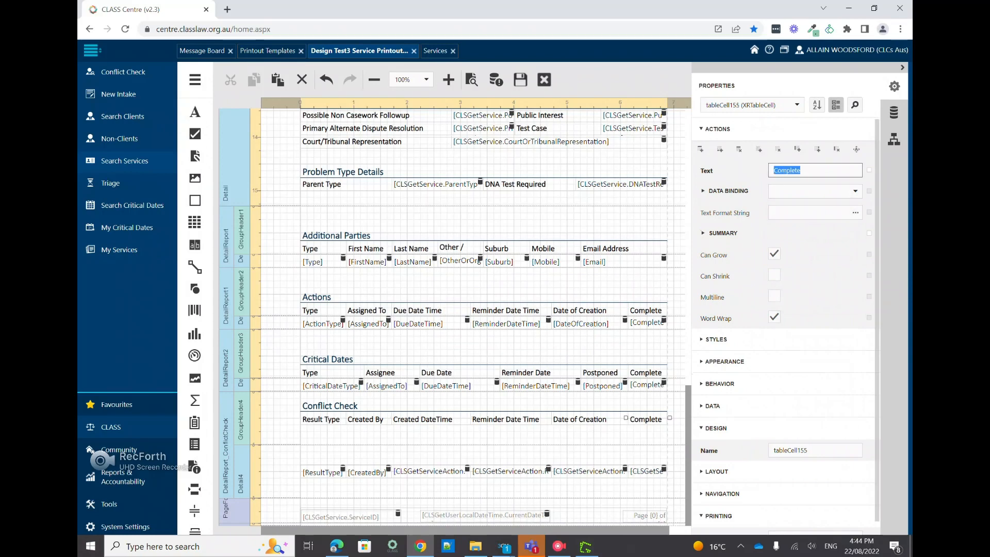
{"action": "type", "text": "Created DateTime"}
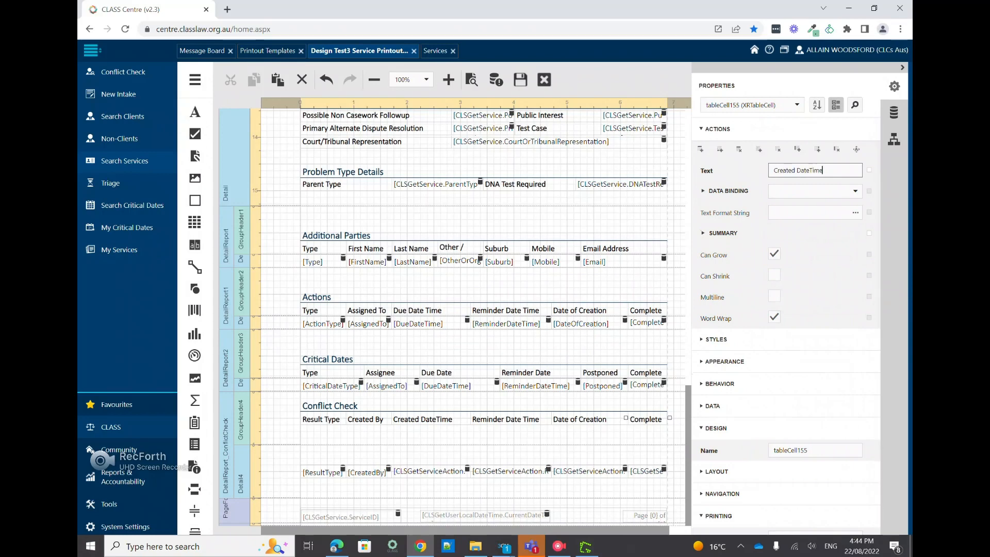
{"action": "key", "text": "Return"}
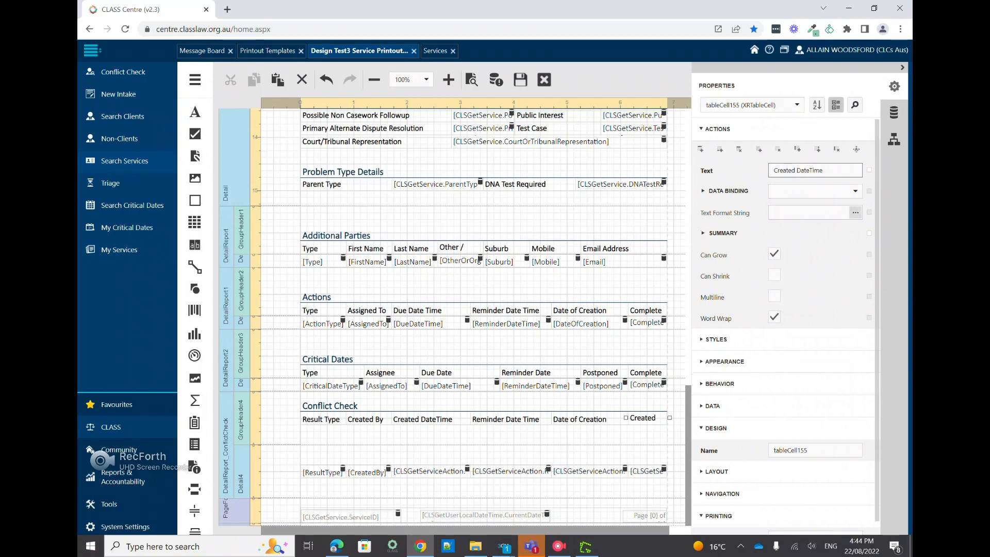
Format the last Conflict Check heading cell as {0:dd/MM/yyyy hh:mm tt} and bind it to the created date field of CLSGetServiceConflict in SqlDataSource1
{"action": "left_click", "coordinate": [814, 212]}
{"action": "key", "text": "ctrl+v"}
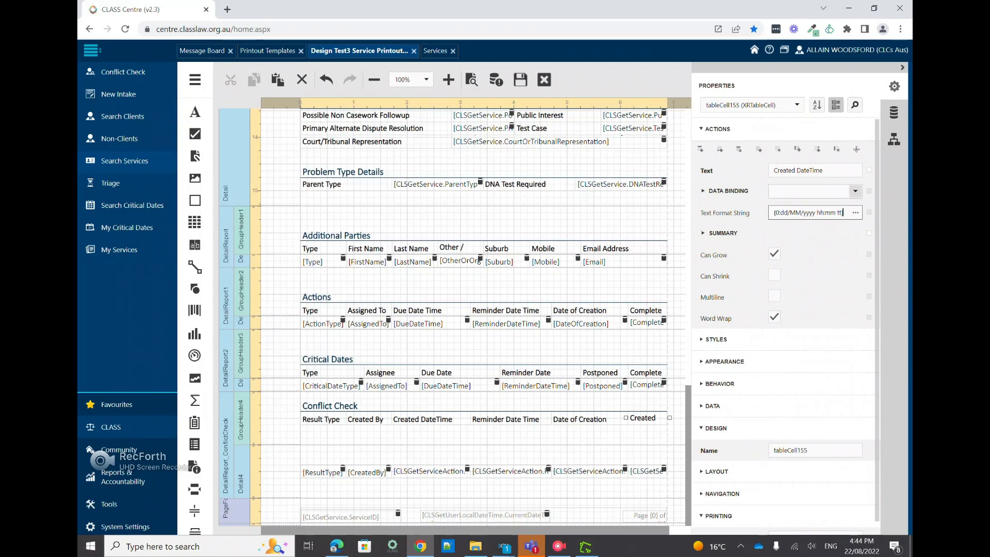
{"action": "left_click", "coordinate": [855, 192]}
{"action": "left_click", "coordinate": [855, 192]}
{"action": "left_click", "coordinate": [855, 191]}
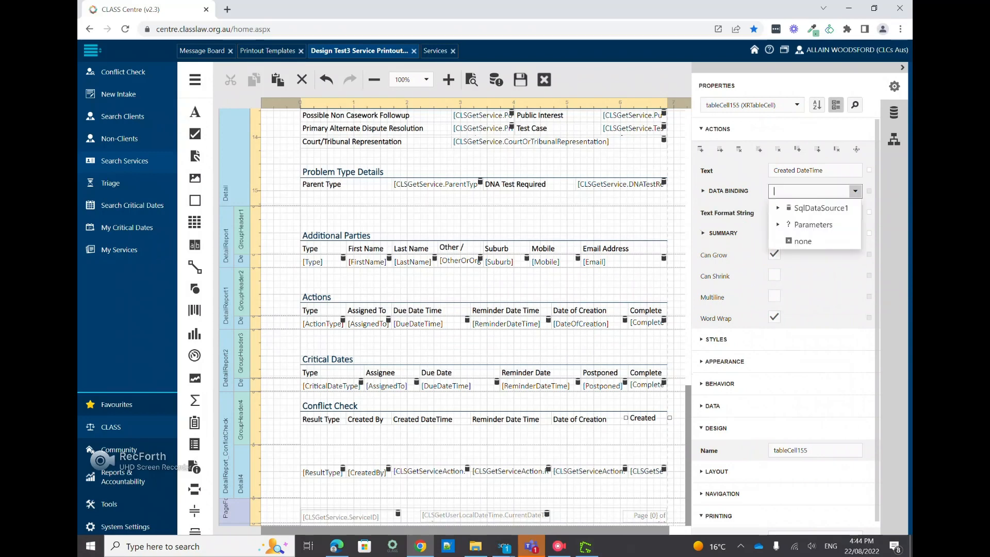
{"action": "left_click", "coordinate": [778, 207]}
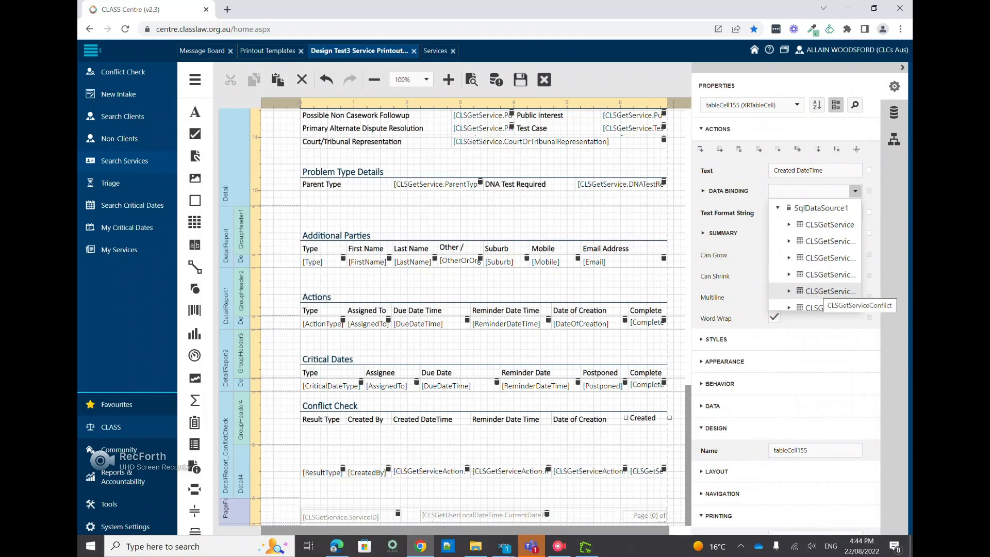
{"action": "left_click", "coordinate": [789, 291]}
{"action": "scroll", "coordinate": [789, 291], "scroll_direction": "down", "scroll_amount": 2}
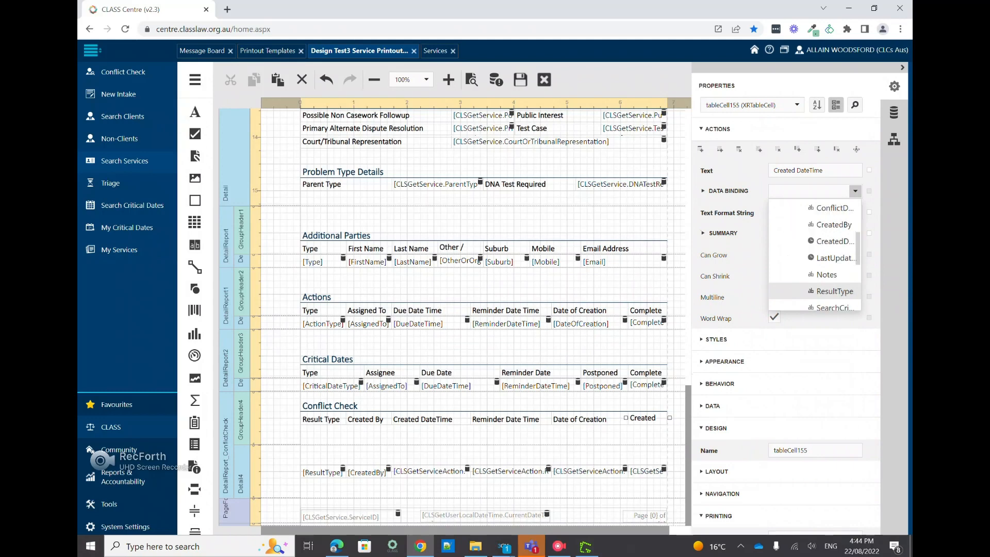
{"action": "left_click", "coordinate": [832, 240]}
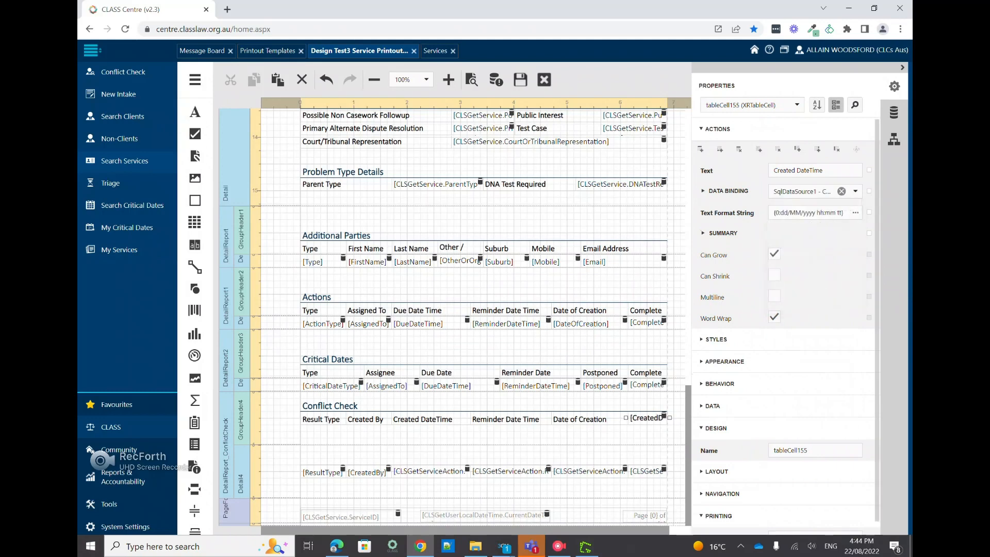
Save the printout design and dismiss the confirmation message
{"action": "left_click", "coordinate": [515, 419]}
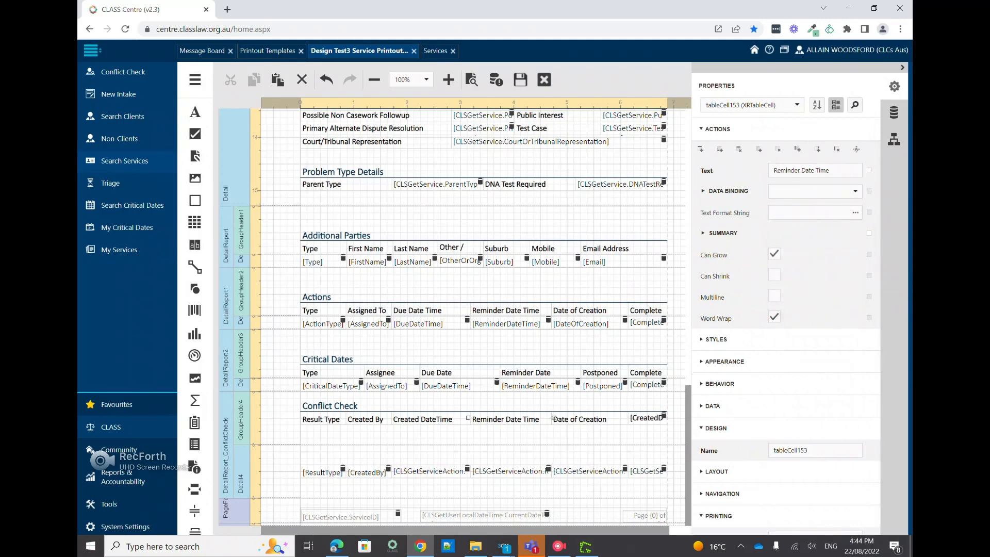
{"action": "left_click", "coordinate": [520, 80]}
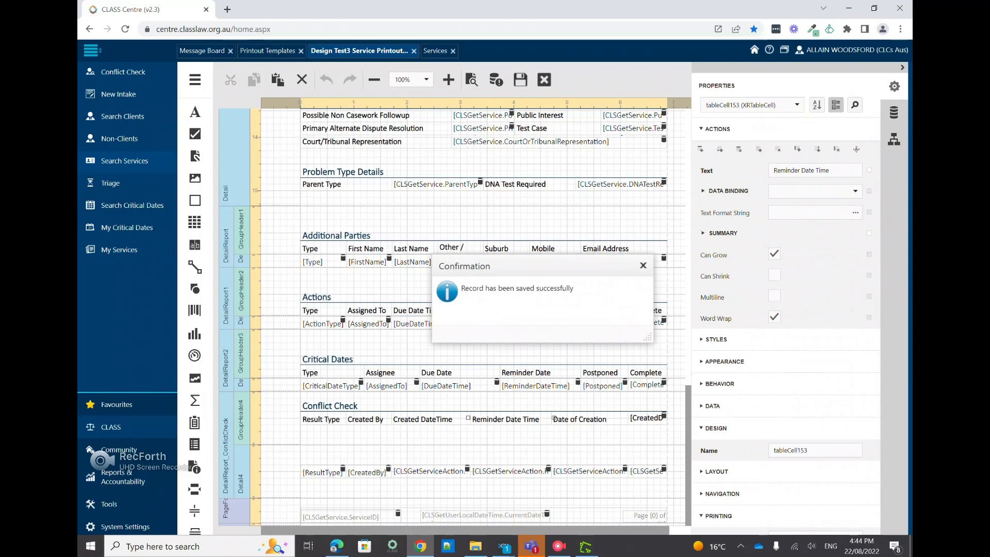
{"action": "left_click", "coordinate": [643, 265]}
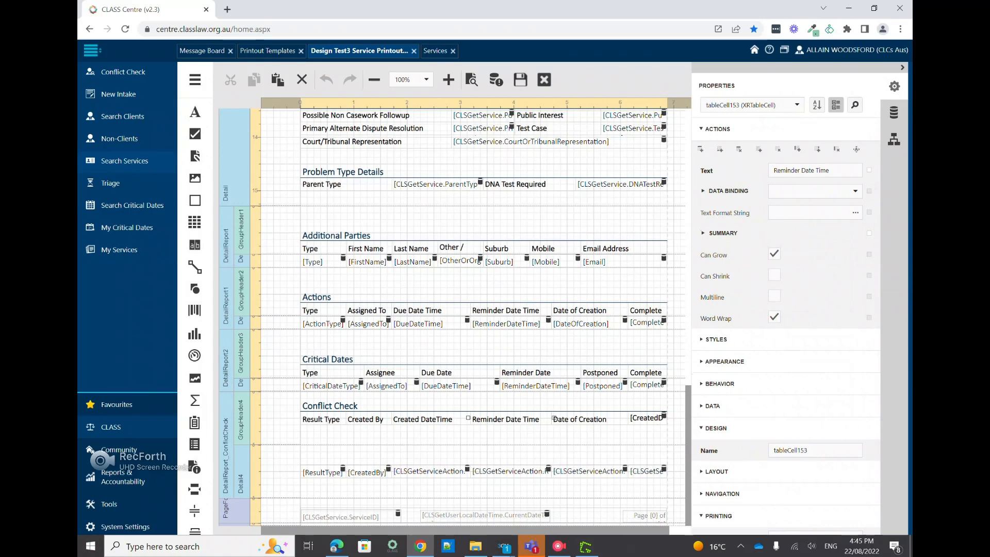
Select the detail row of the Conflict Check table, tableRow50, and open its properties
{"action": "left_click", "coordinate": [349, 472]}
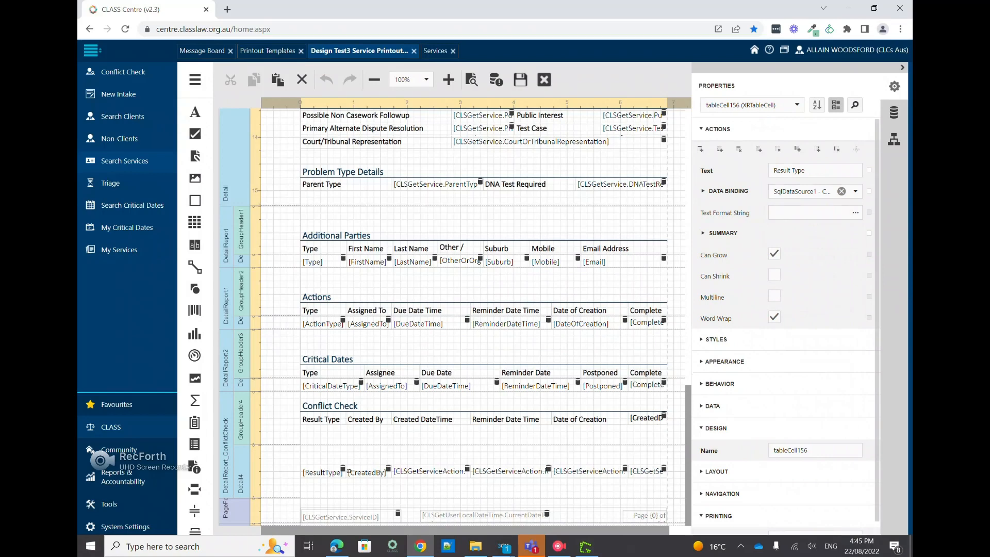
{"action": "left_click", "coordinate": [894, 140]}
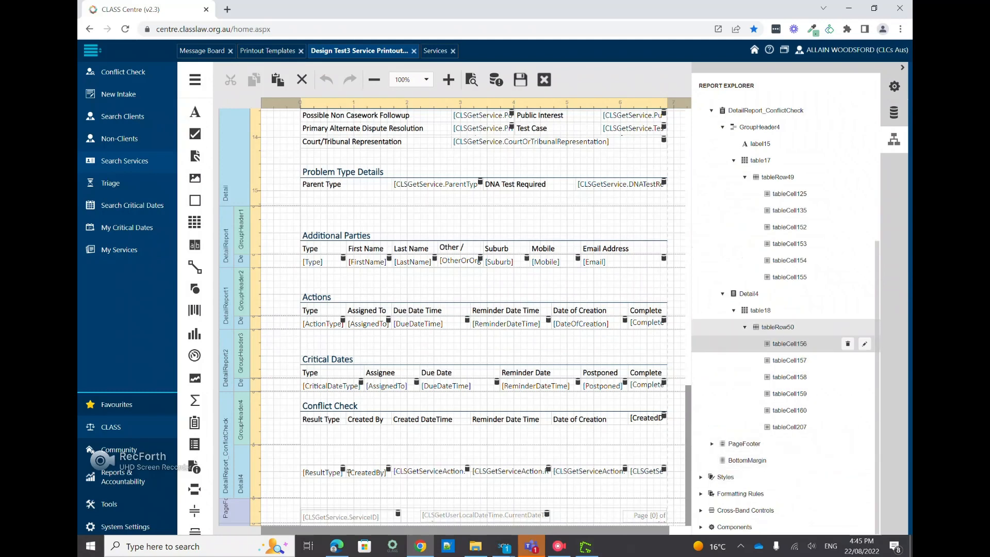
{"action": "left_click", "coordinate": [778, 327]}
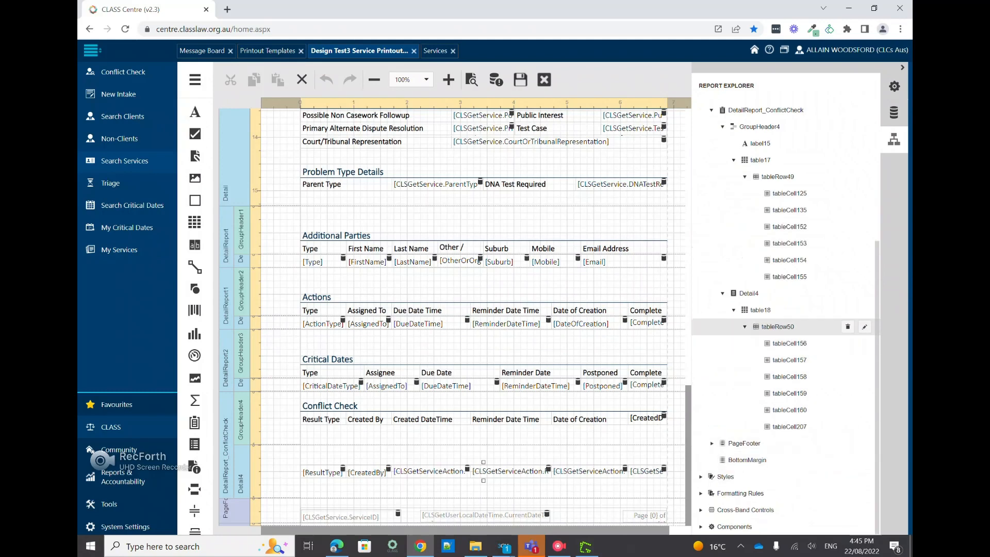
{"action": "left_click", "coordinate": [865, 327]}
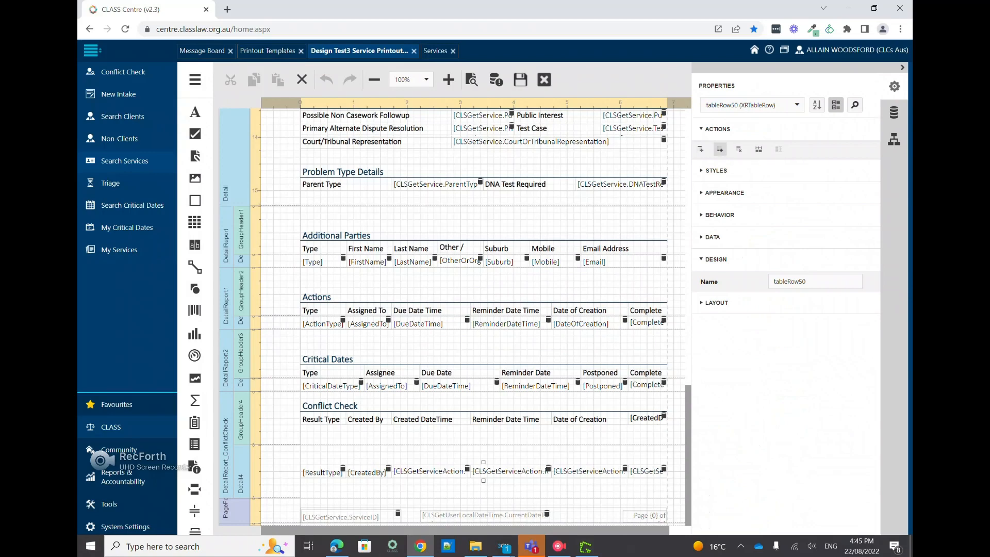
{"action": "left_click", "coordinate": [720, 149]}
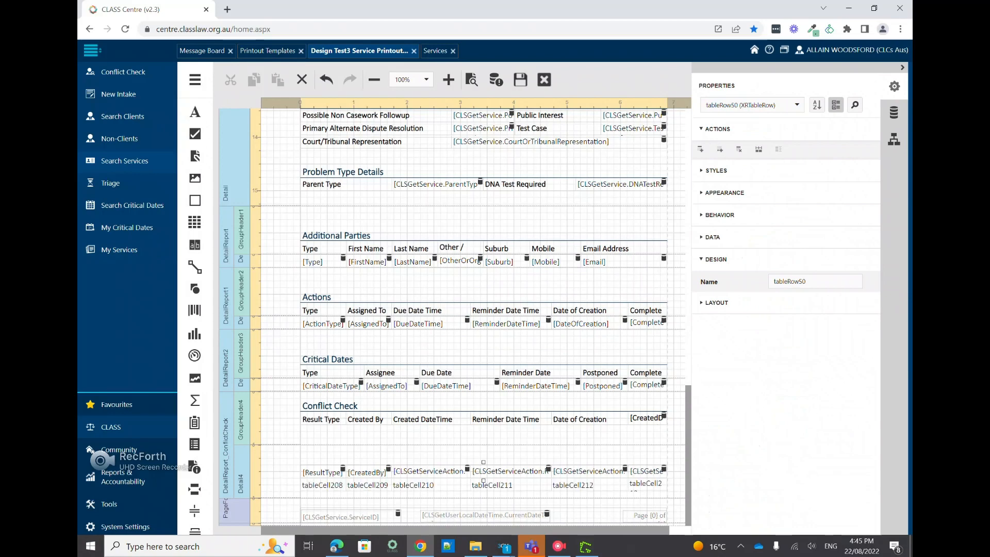
{"action": "left_click", "coordinate": [647, 485]}
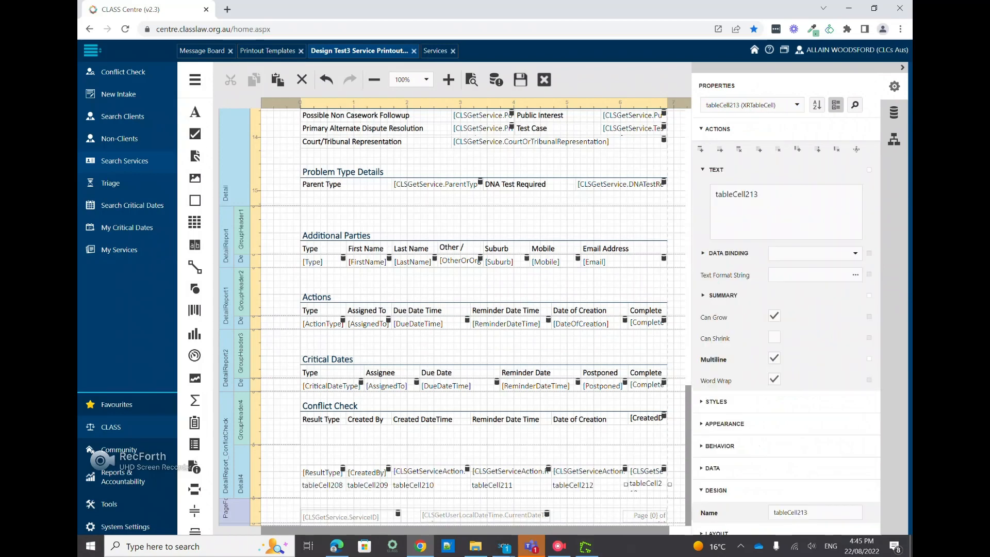
{"action": "left_click", "coordinate": [739, 149]}
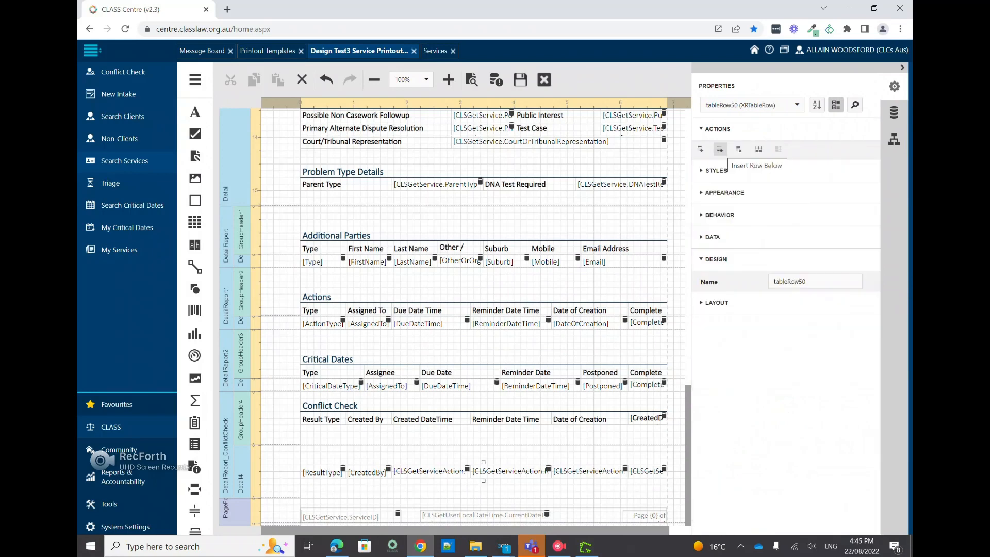
Insert a row below the Conflict Check detail row and delete its last four cells, leaving only the first two
{"action": "left_click", "coordinate": [720, 149]}
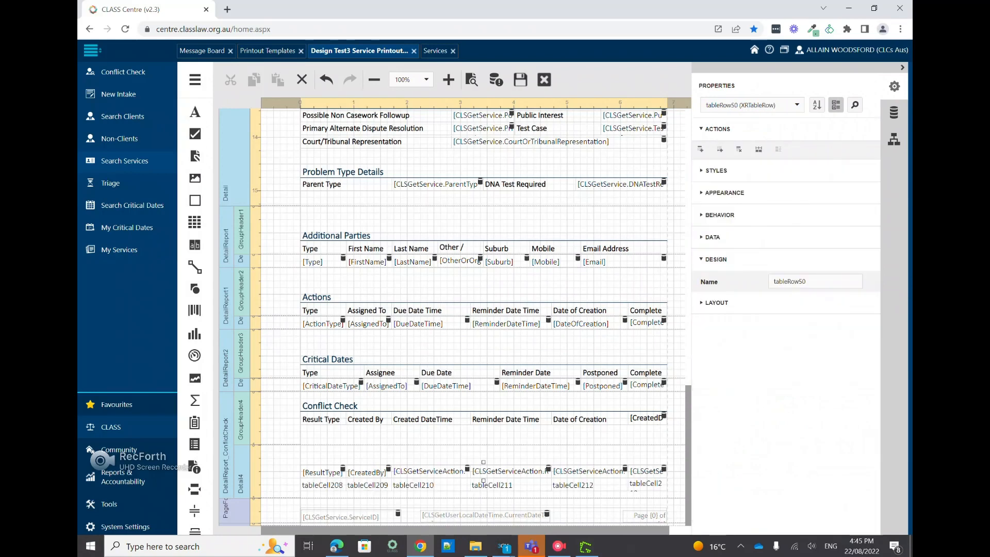
{"action": "left_click", "coordinate": [647, 484]}
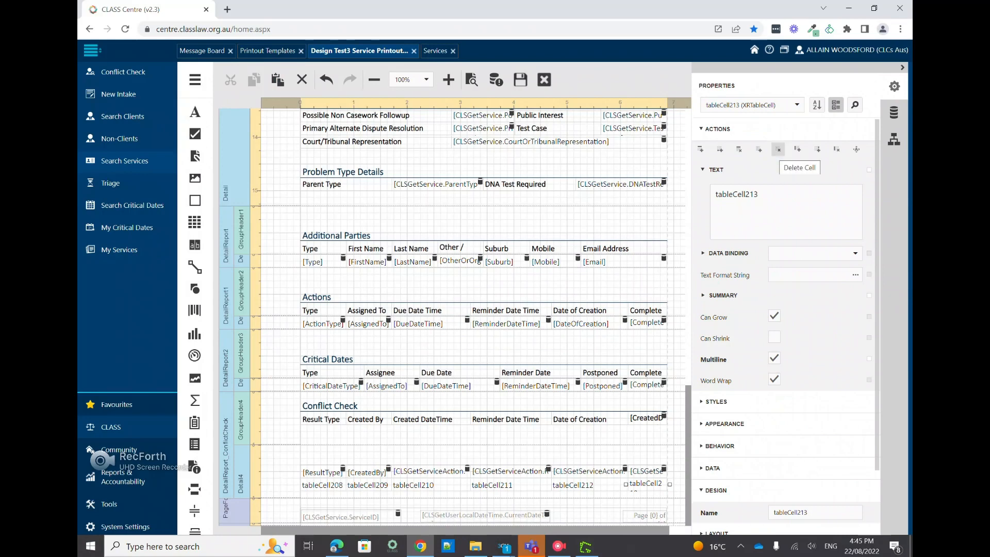
{"action": "left_click", "coordinate": [778, 149]}
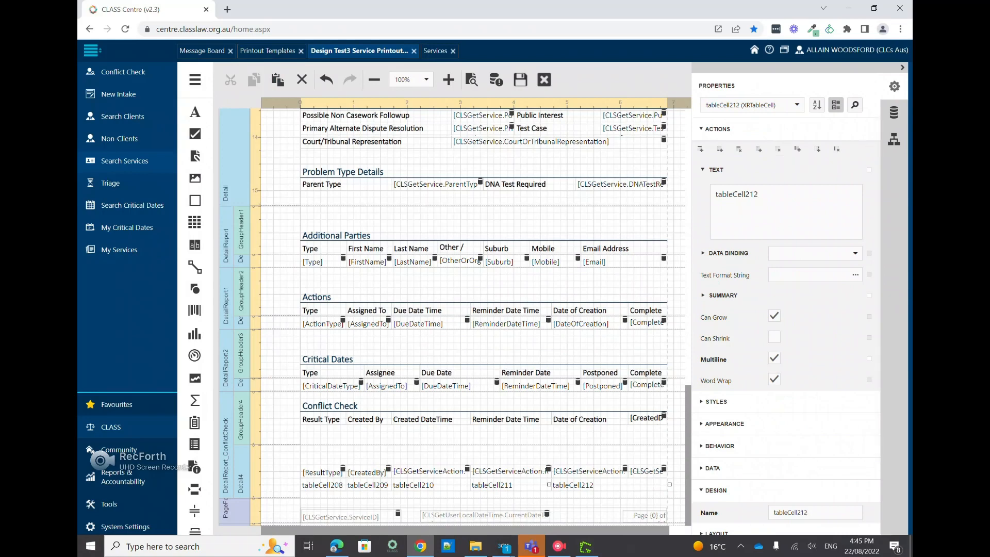
{"action": "left_click", "coordinate": [779, 150]}
{"action": "key", "text": "Delete"}
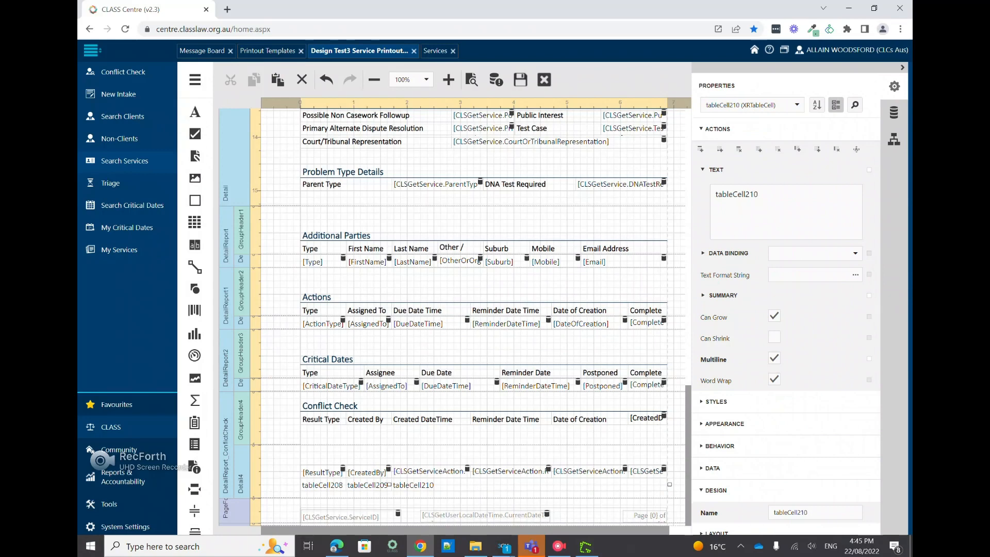
{"action": "key", "text": "Delete"}
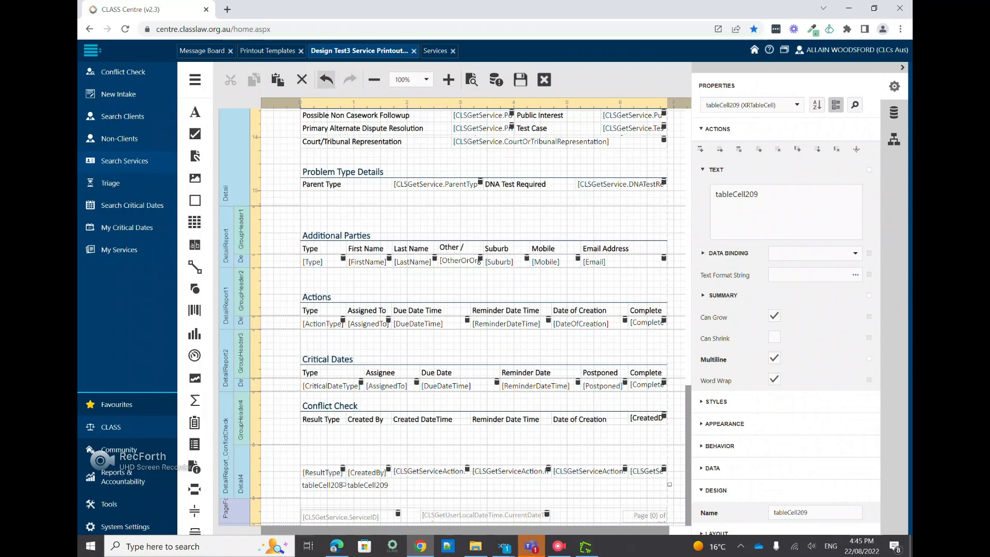
{"action": "left_click", "coordinate": [326, 79]}
{"action": "left_click", "coordinate": [350, 79]}
{"action": "left_click", "coordinate": [326, 80]}
{"action": "left_click", "coordinate": [326, 80]}
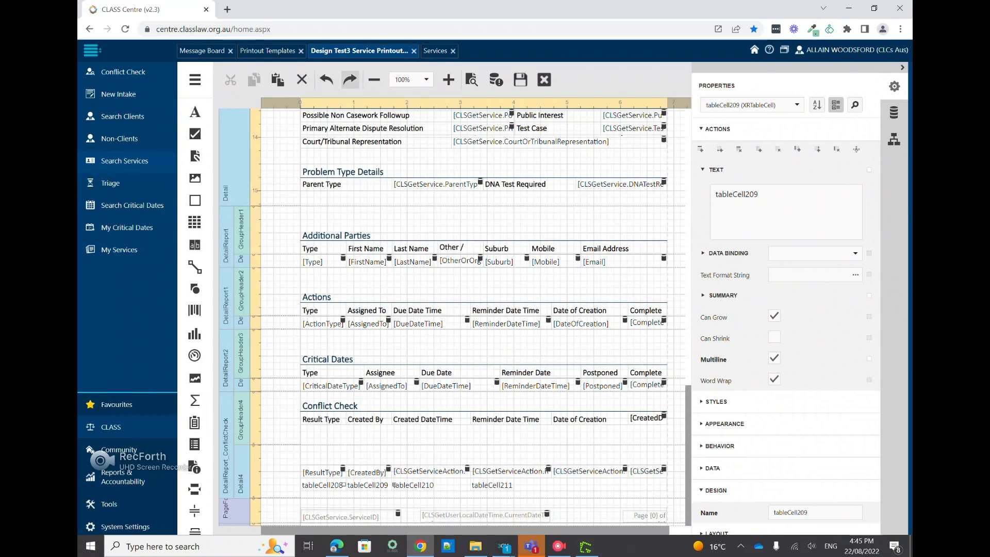
{"action": "left_click", "coordinate": [349, 79]}
{"action": "left_click", "coordinate": [350, 79]}
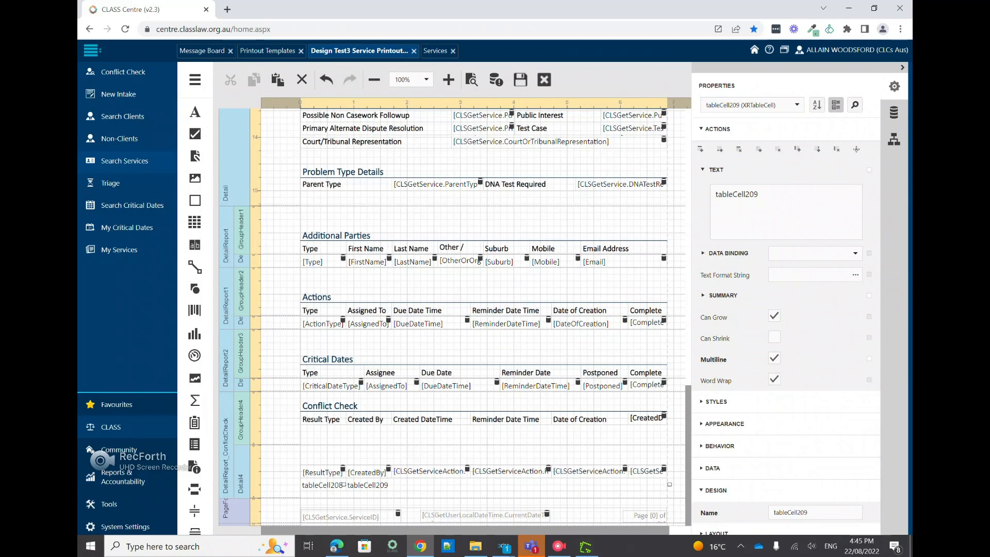
Set the new row's second cell text to "Conflict Check" and bind the cell to the Notes field of CLSGetServiceConflict
{"action": "double_click", "coordinate": [737, 194]}
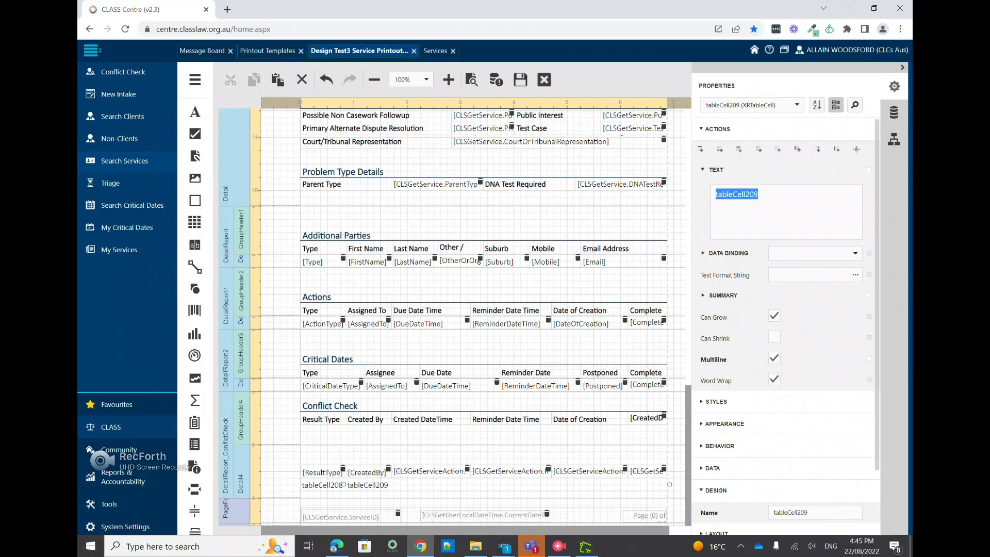
{"action": "type", "text": "Conflict C"}
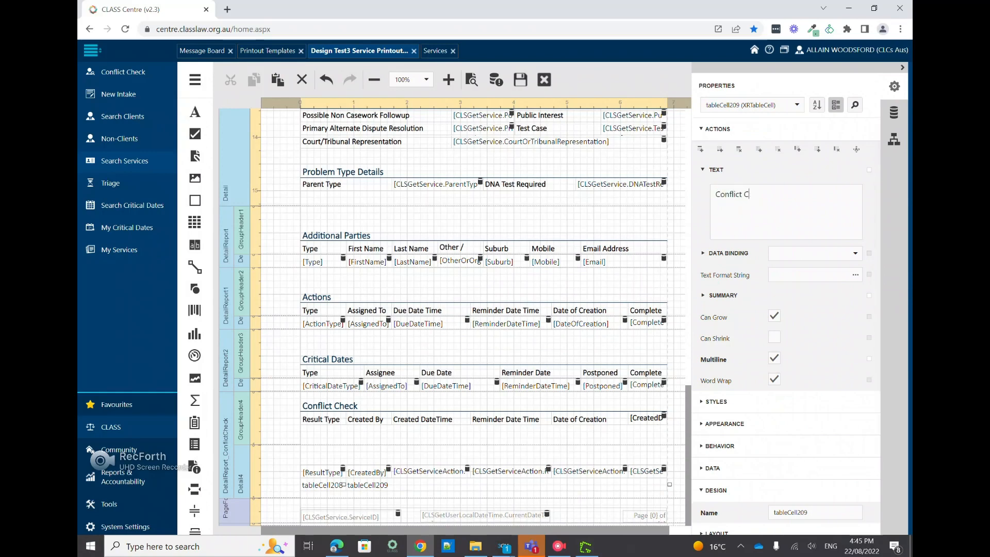
{"action": "type", "text": "heck"}
{"action": "key", "text": "Return"}
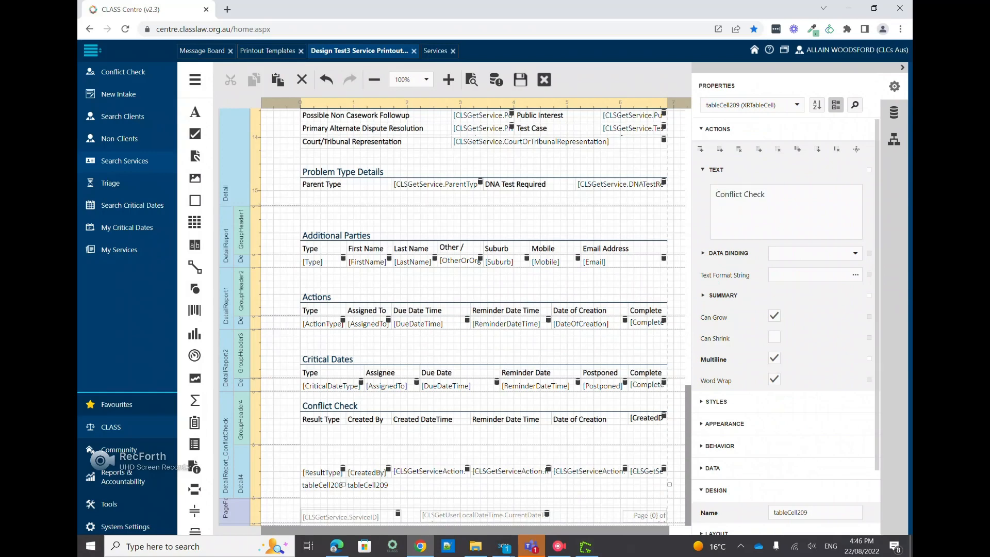
{"action": "left_click", "coordinate": [856, 253]}
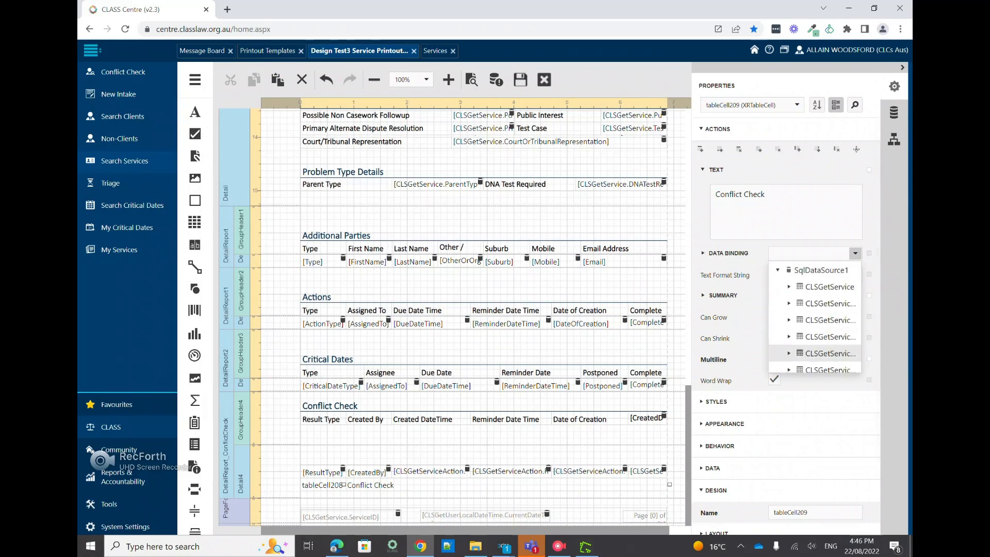
{"action": "left_click", "coordinate": [788, 354]}
{"action": "scroll", "coordinate": [794, 354], "scroll_direction": "down", "scroll_amount": 2}
{"action": "left_click", "coordinate": [820, 337]}
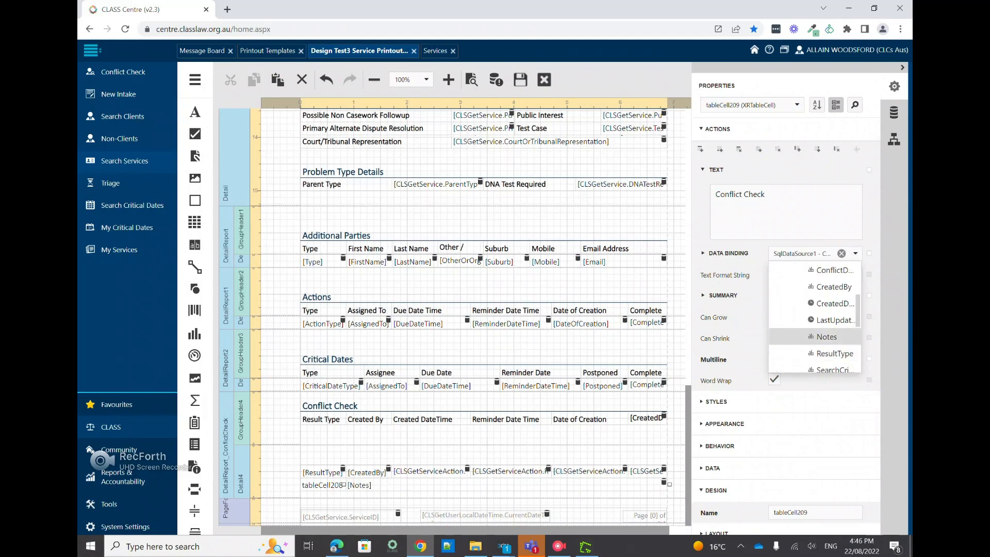
Set the text of the new row's first cell to "Conflict Check Notes:"
{"action": "left_click", "coordinate": [344, 485]}
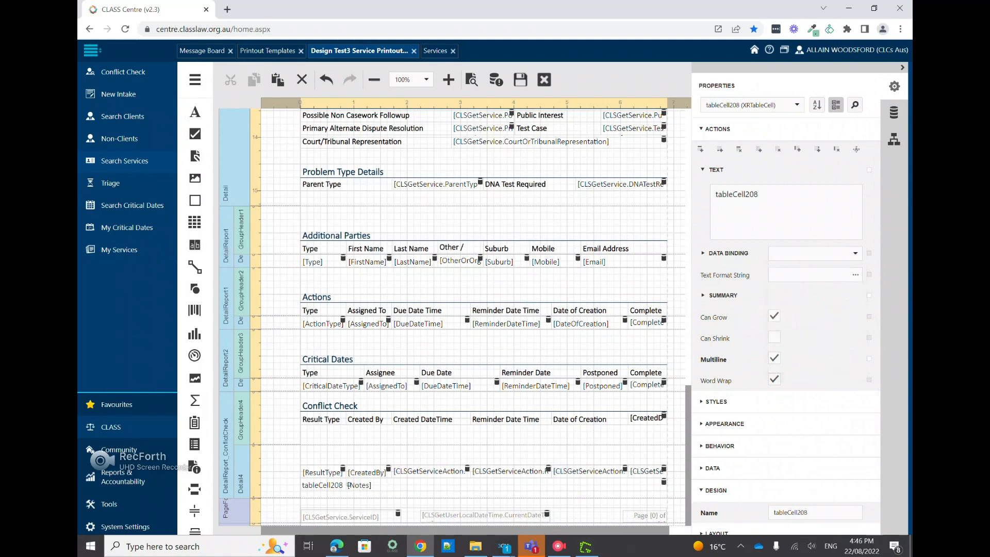
{"action": "type", "text": "Co"}
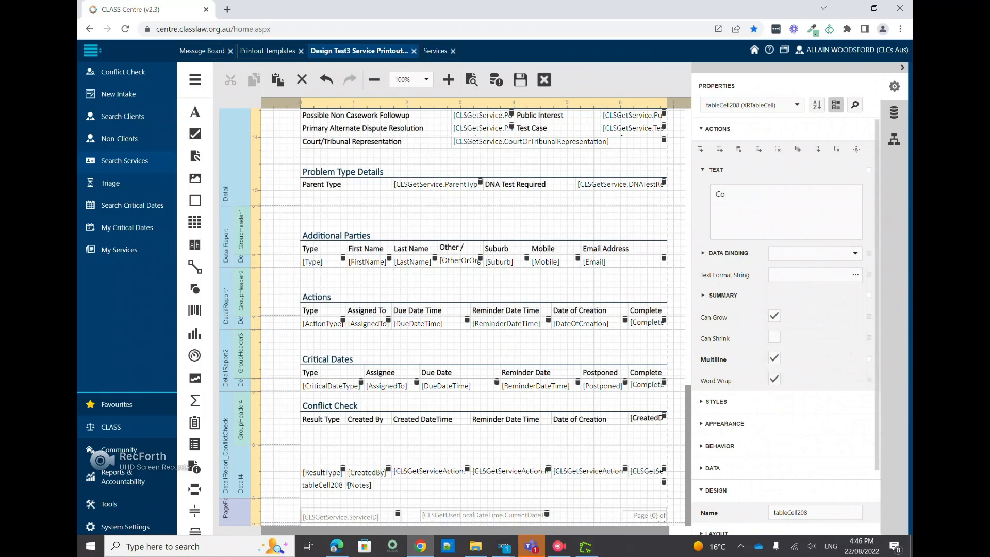
{"action": "type", "text": "nflict Check Notes:"}
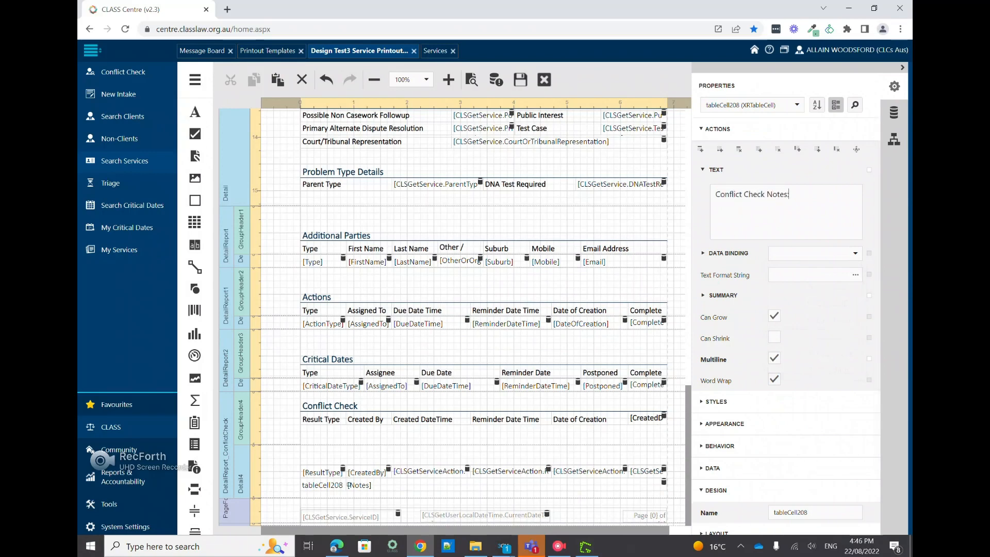
{"action": "key", "text": "Return"}
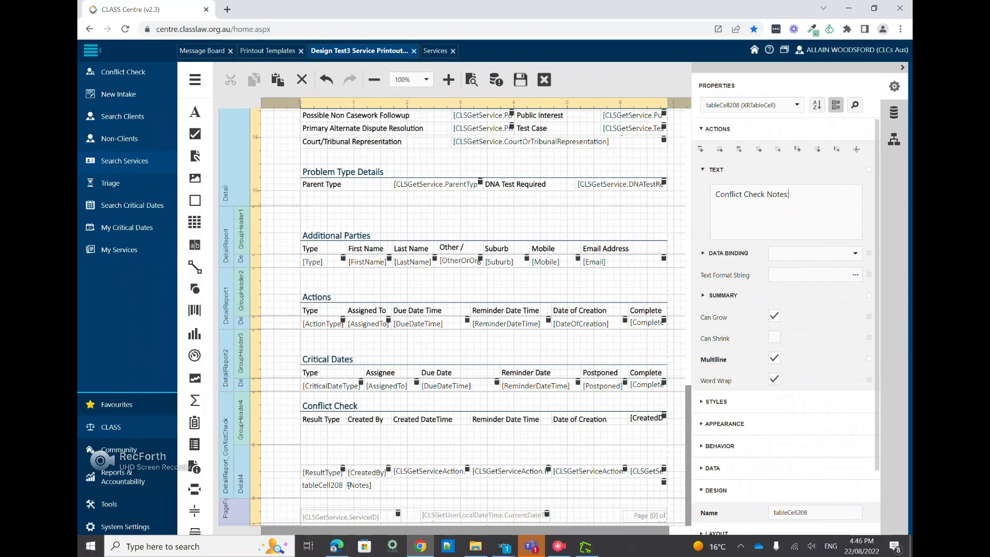
Widen the "Conflict Check Notes:" cell by moving the border it shares with the Notes cell to the right
{"action": "left_click", "coordinate": [894, 139]}
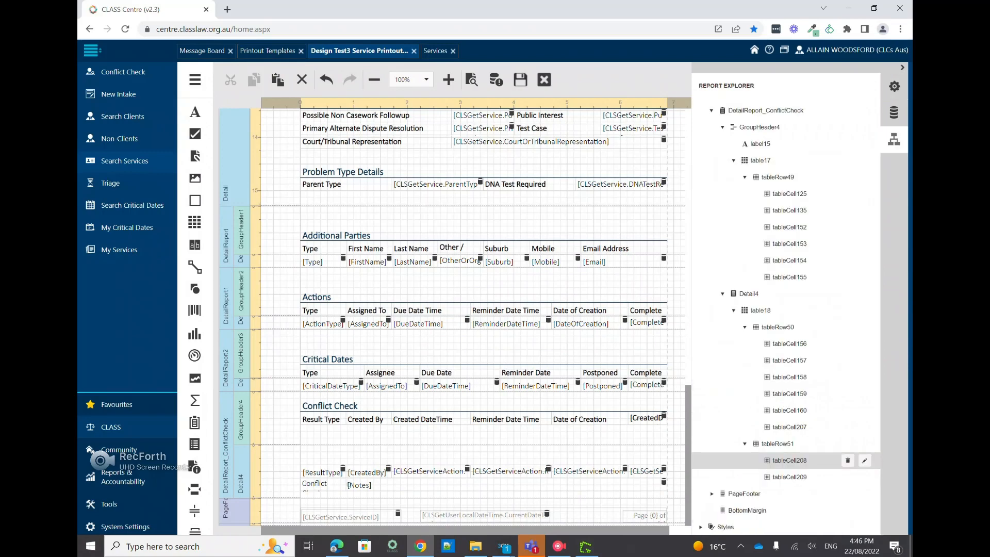
{"action": "left_click_drag", "start_coordinate": [348, 485], "coordinate": [366, 484]}
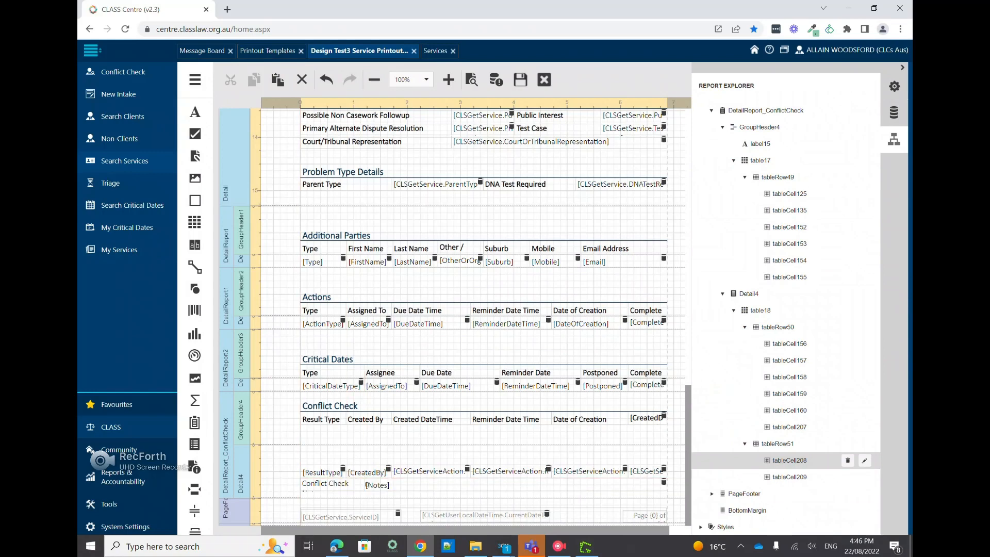
{"action": "left_click", "coordinate": [367, 484]}
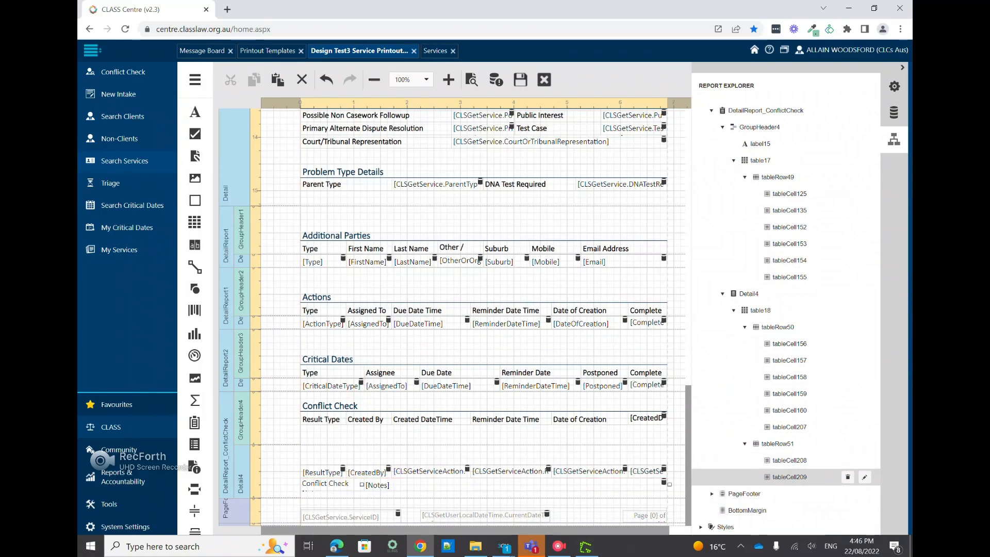
{"action": "left_click", "coordinate": [362, 485]}
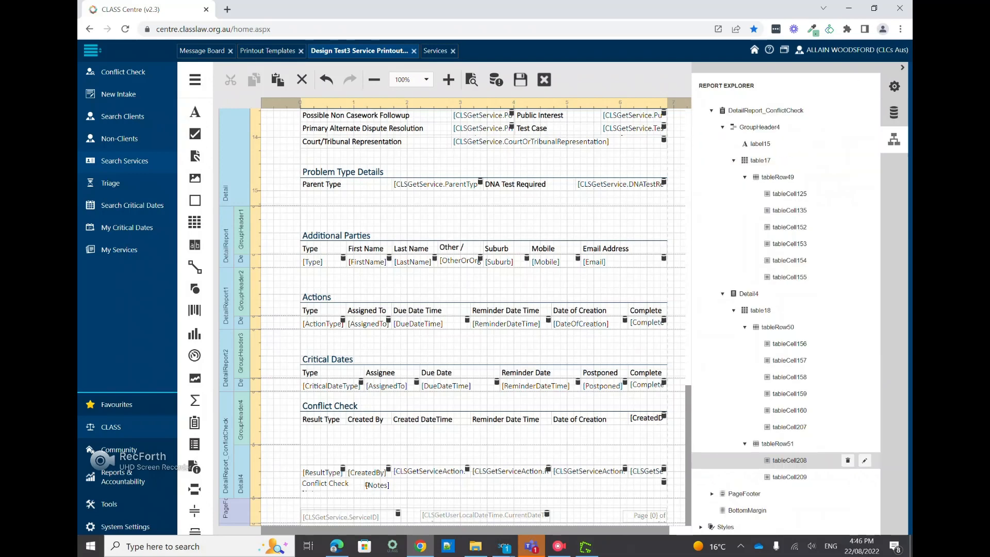
Make the text of the "Conflict Check Notes:" cell bold
{"action": "left_click", "coordinate": [864, 460]}
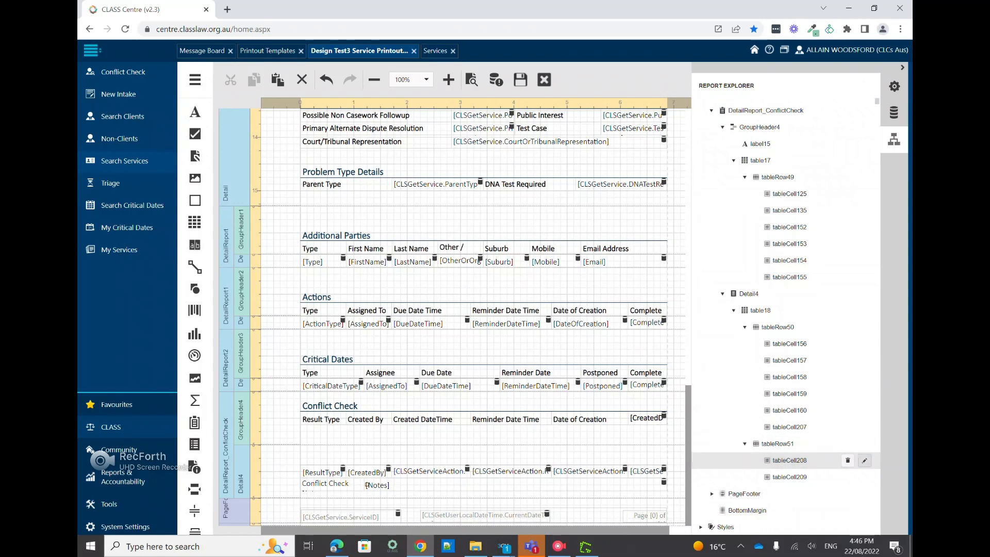
{"action": "scroll", "coordinate": [763, 330], "scroll_direction": "down", "scroll_amount": 2}
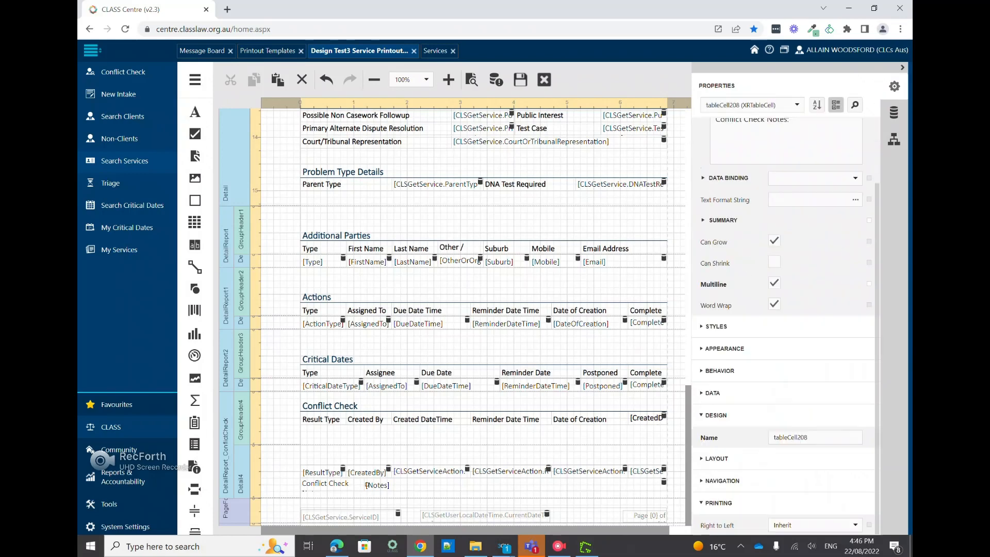
{"action": "left_click", "coordinate": [717, 326]}
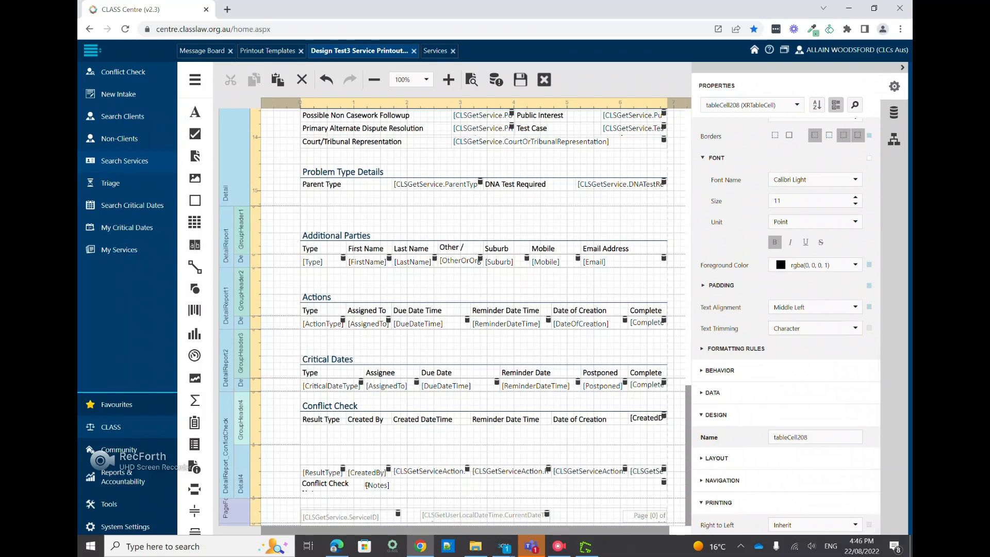
Shorten the Conflict Check group header and detail bands to tighten the empty space, and save the printout
{"action": "left_click_drag", "start_coordinate": [367, 444], "coordinate": [367, 426]}
{"action": "left_click", "coordinate": [367, 455]}
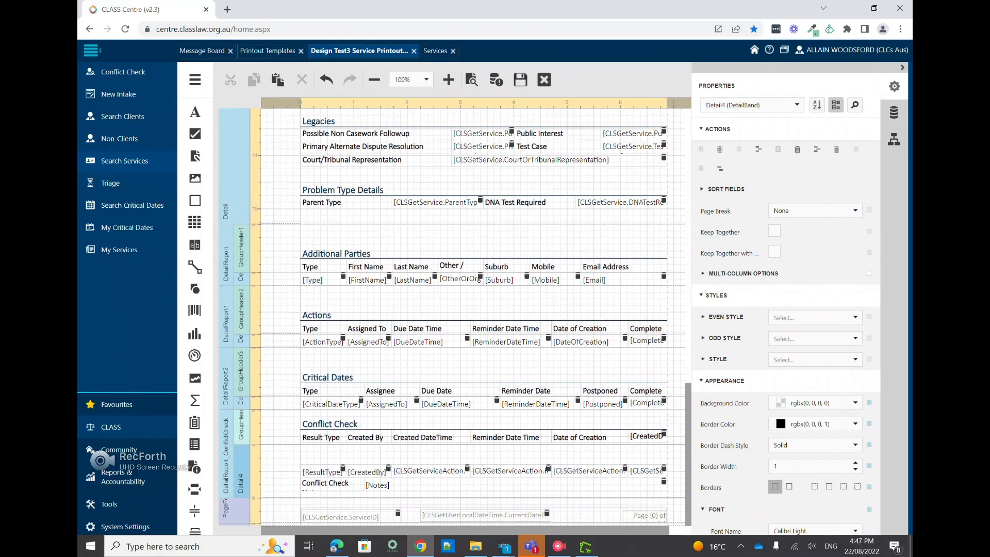
{"action": "mouse_move", "coordinate": [367, 445]}
{"action": "left_mouse_down"}
{"action": "mouse_move", "coordinate": [367, 466]}
{"action": "mouse_move", "coordinate": [368, 443]}
{"action": "left_mouse_up"}
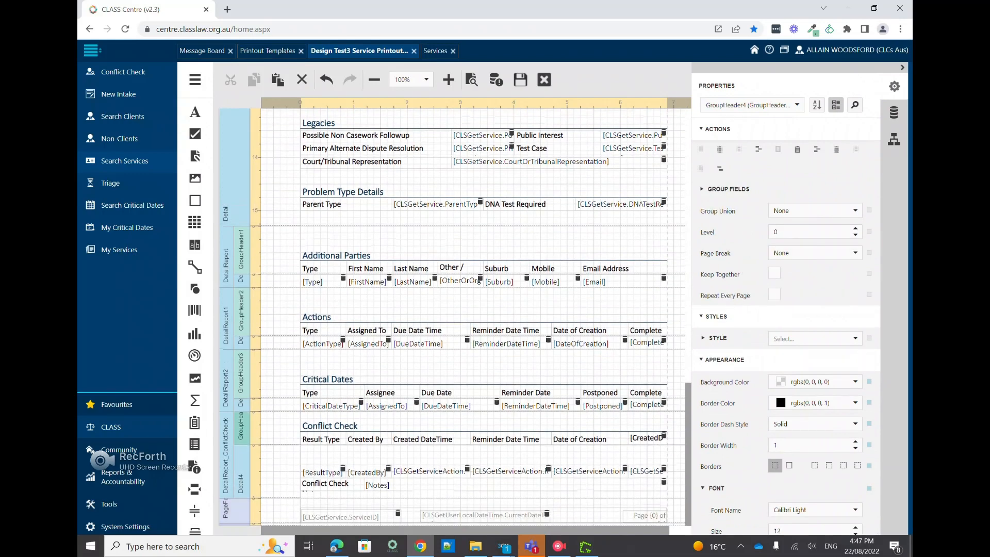
{"action": "left_click_drag", "start_coordinate": [367, 497], "coordinate": [367, 491]}
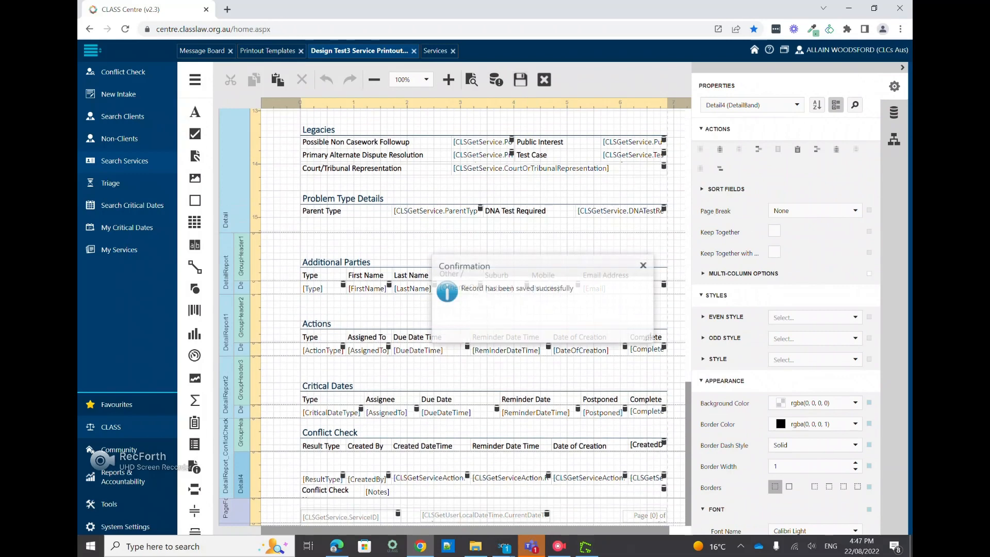
{"action": "left_click", "coordinate": [643, 265]}
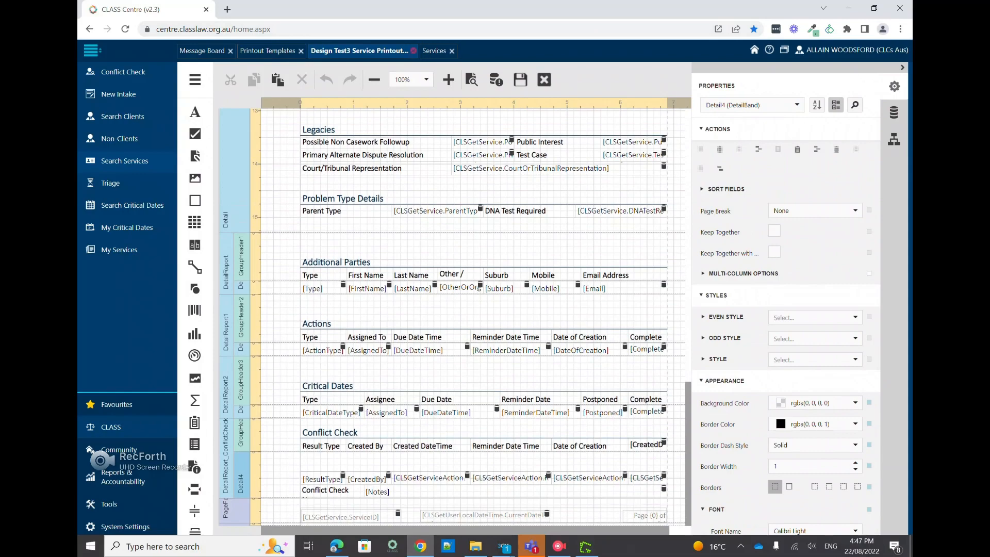
Close the Test3 printout design and filter the printout templates by the name "(Default)"
{"action": "left_click", "coordinate": [413, 50]}
{"action": "left_click", "coordinate": [268, 51]}
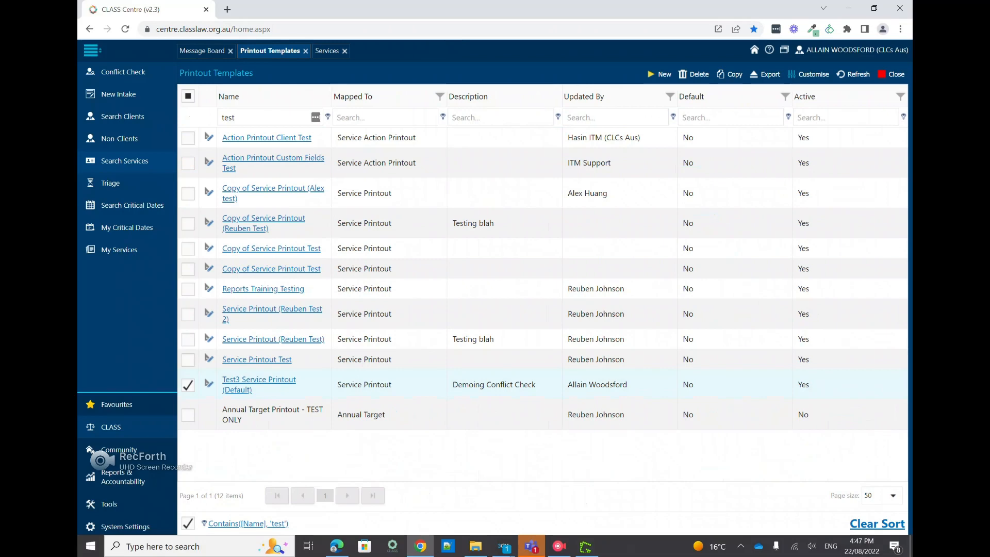
{"action": "left_click_drag", "start_coordinate": [245, 118], "coordinate": [168, 101]}
{"action": "type", "text": "(d"}
{"action": "key", "text": "BackSpace"}
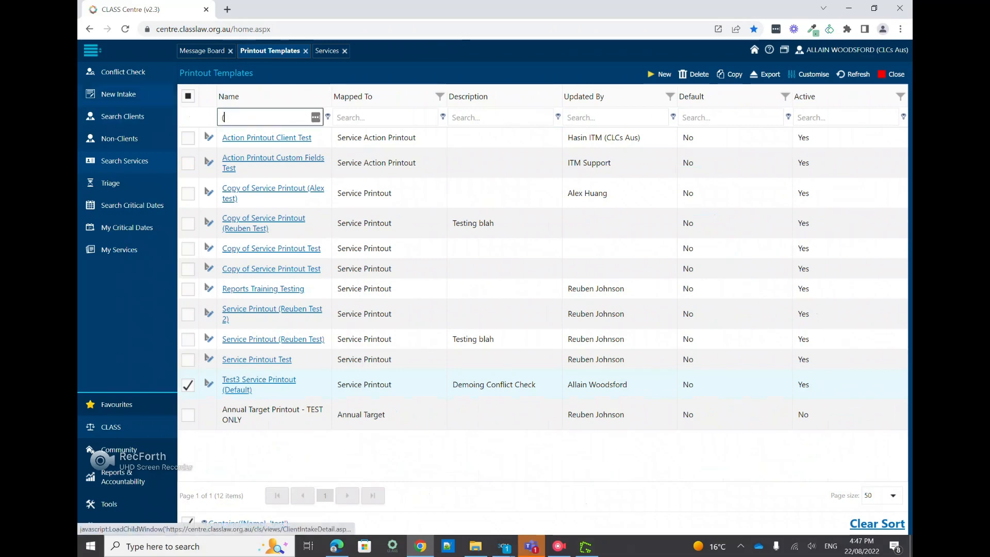
{"action": "type", "text": "Defualt"}
{"action": "key", "text": "BackSpace"}
{"action": "key", "text": "BackSpace"}
{"action": "key", "text": "BackSpace"}
{"action": "key", "text": "BackSpace"}
{"action": "type", "text": "ault)"}
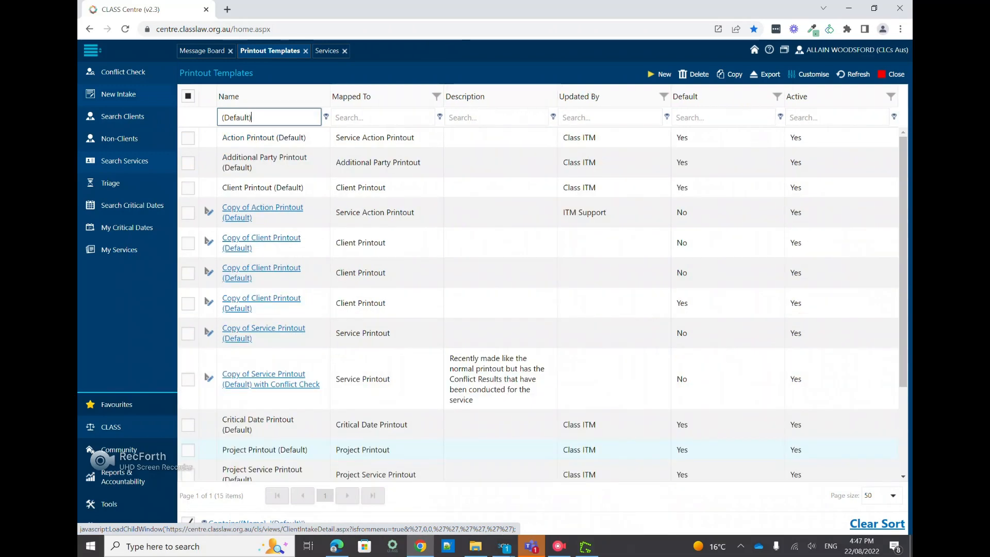
{"action": "scroll", "coordinate": [538, 305], "scroll_direction": "down", "scroll_amount": 3}
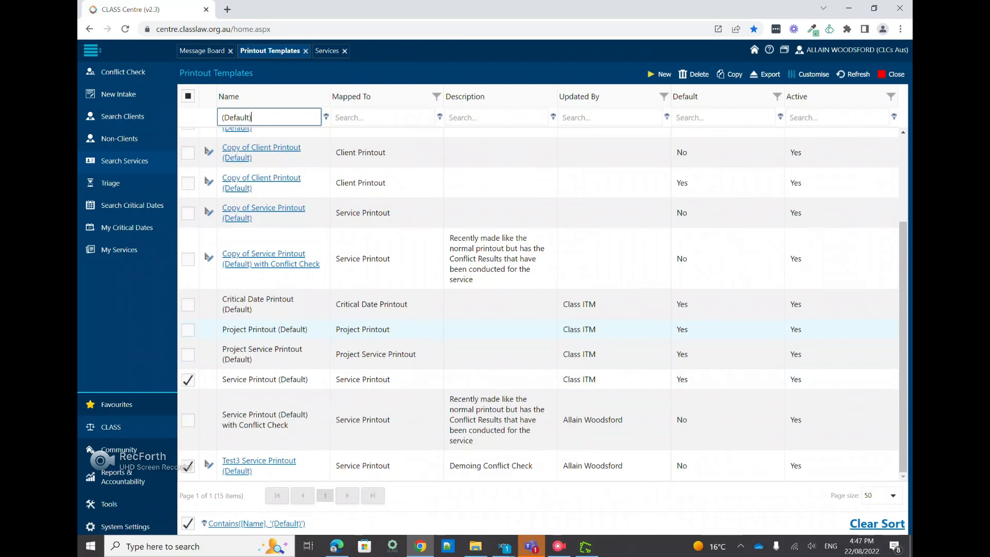
{"action": "key", "text": "BackSpace"}
{"action": "key", "text": "BackSpace"}
{"action": "key", "text": "BackSpace"}
{"action": "key", "text": "BackSpace"}
{"action": "key", "text": "BackSpace"}
{"action": "key", "text": "BackSpace"}
{"action": "key", "text": "BackSpace"}
{"action": "key", "text": "BackSpace"}
{"action": "key", "text": "BackSpace"}
{"action": "type", "text": "c"}
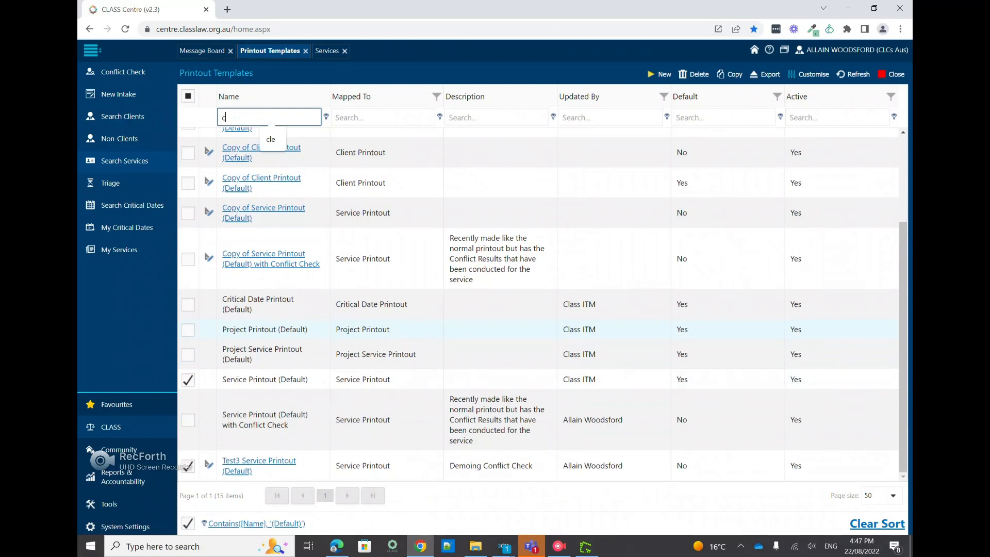
{"action": "type", "text": "lc"}
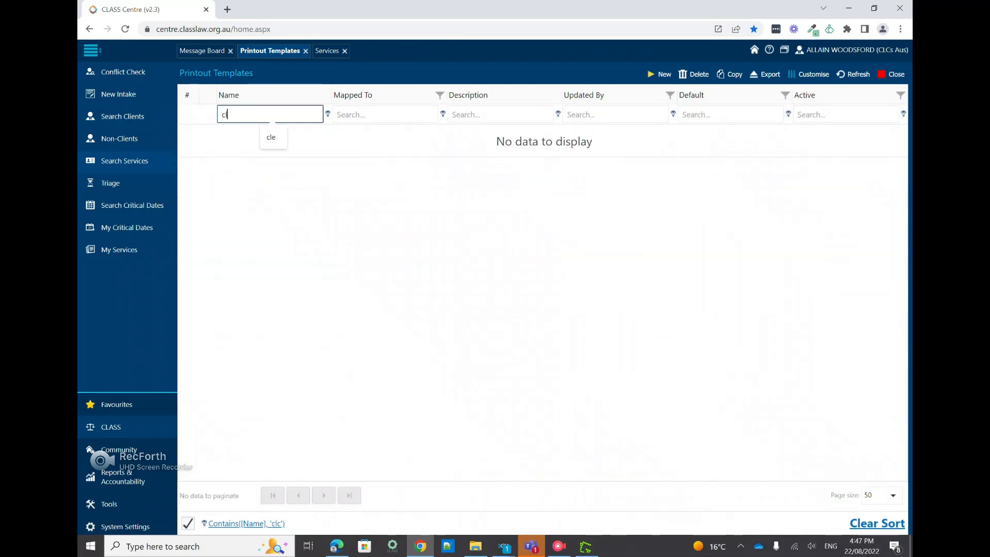
{"action": "key", "text": "BackSpace"}
{"action": "key", "text": "BackSpace"}
{"action": "type", "text": "ckc"}
{"action": "key", "text": "BackSpace"}
{"action": "type", "text": "k"}
{"action": "key", "text": "BackSpace"}
{"action": "key", "text": "BackSpace"}
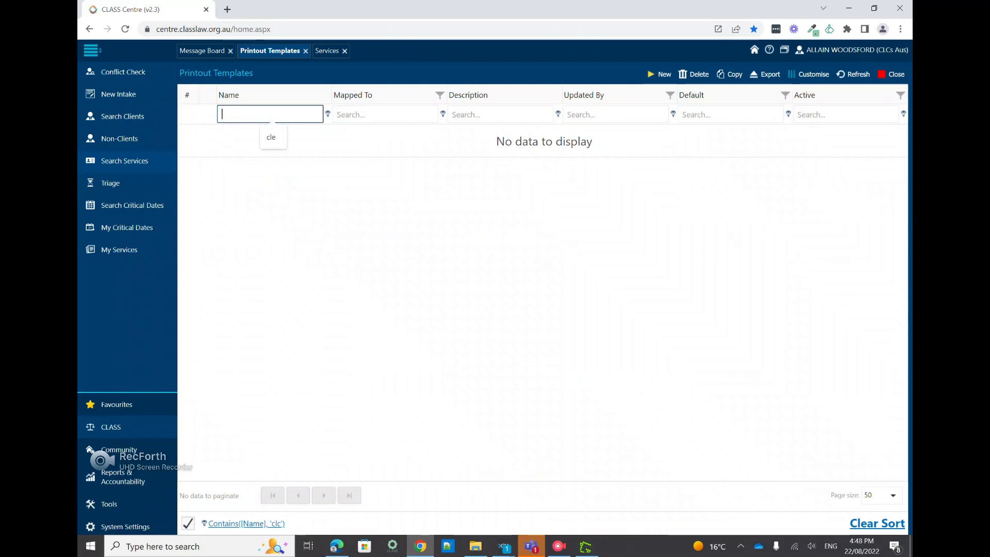
Filter the printout templates by the name "servic" and open a Copy of Service Printout template in the designer
{"action": "type", "text": "servic"}
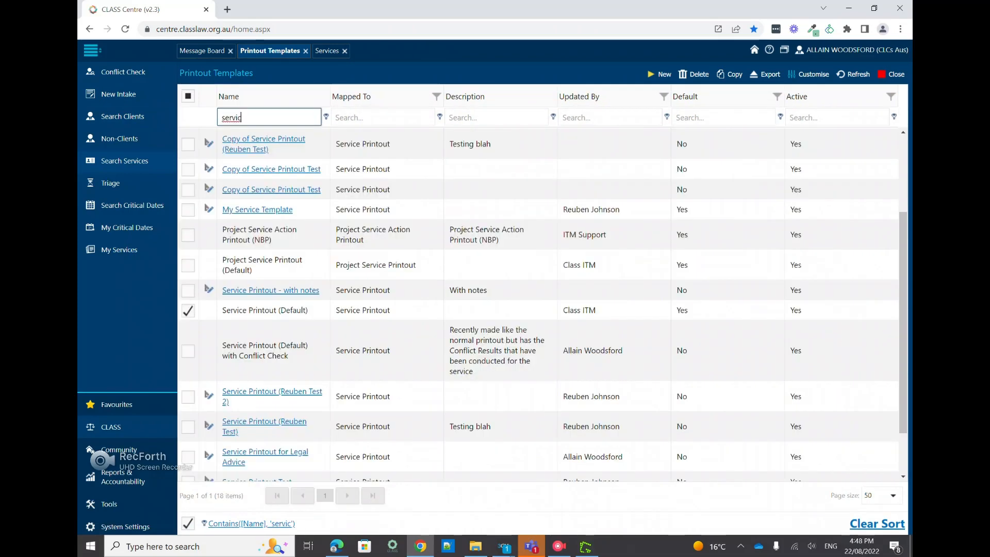
{"action": "scroll", "coordinate": [541, 304], "scroll_direction": "down", "scroll_amount": 2}
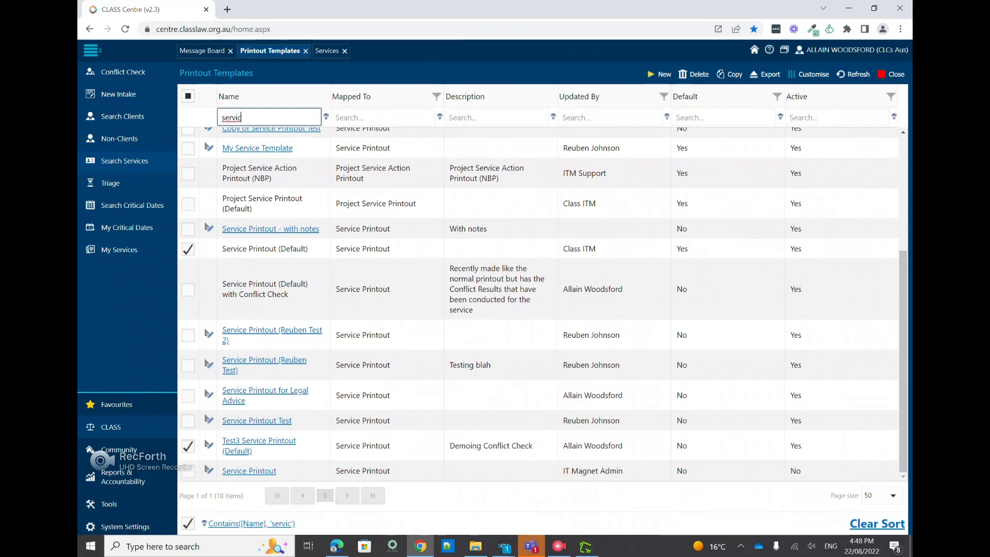
{"action": "scroll", "coordinate": [541, 304], "scroll_direction": "up", "scroll_amount": 3}
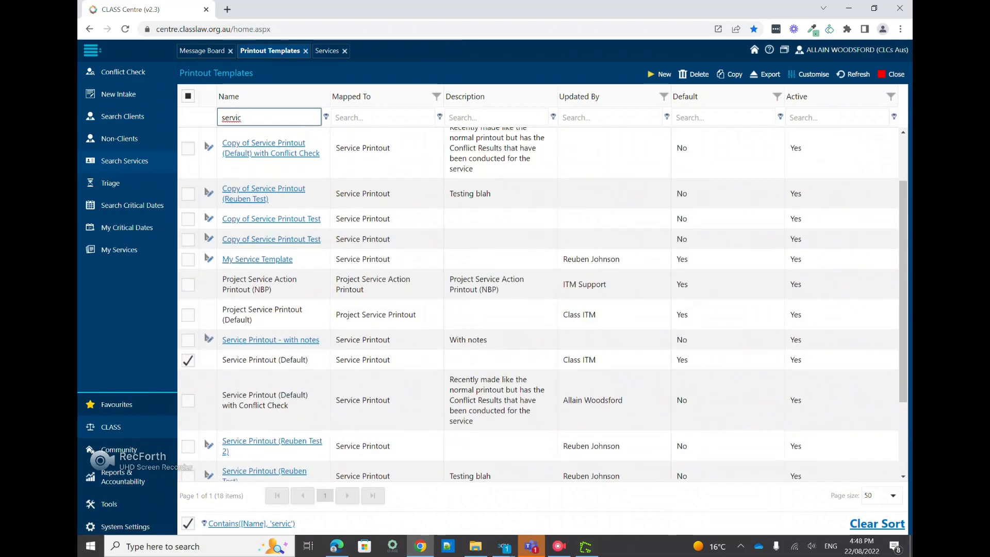
{"action": "scroll", "coordinate": [541, 304], "scroll_direction": "up", "scroll_amount": 2}
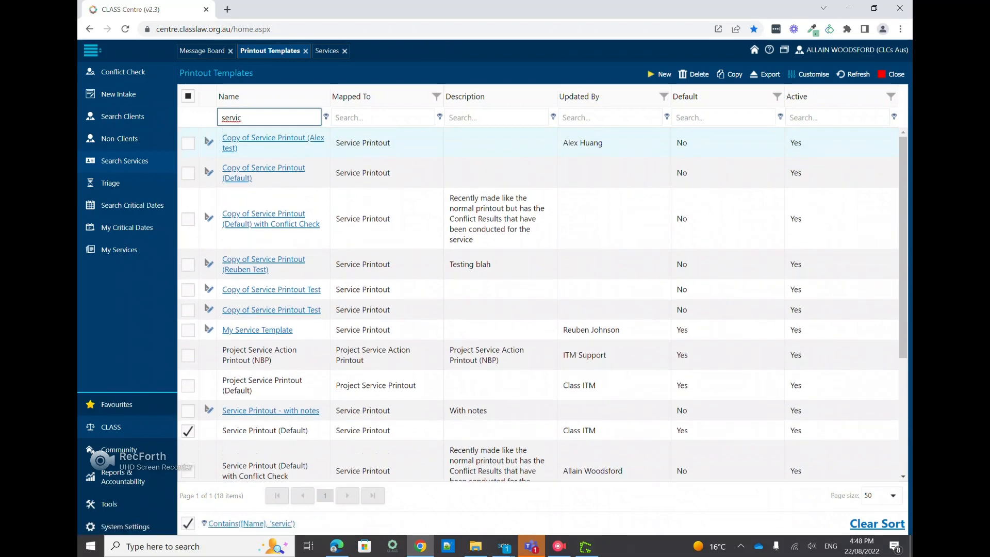
{"action": "left_click", "coordinate": [208, 142]}
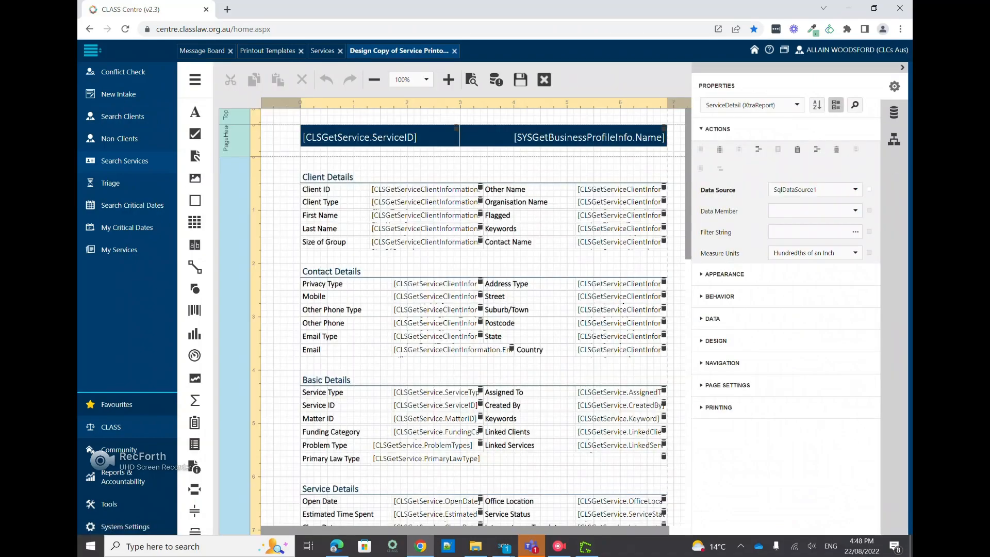
Examine the Conflict Check section of the opened printout, including its Created DateTime and Updated headings and the data cells below them
{"action": "scroll", "coordinate": [484, 309], "scroll_direction": "down", "scroll_amount": 10}
{"action": "scroll", "coordinate": [469, 309], "scroll_direction": "down", "scroll_amount": 4}
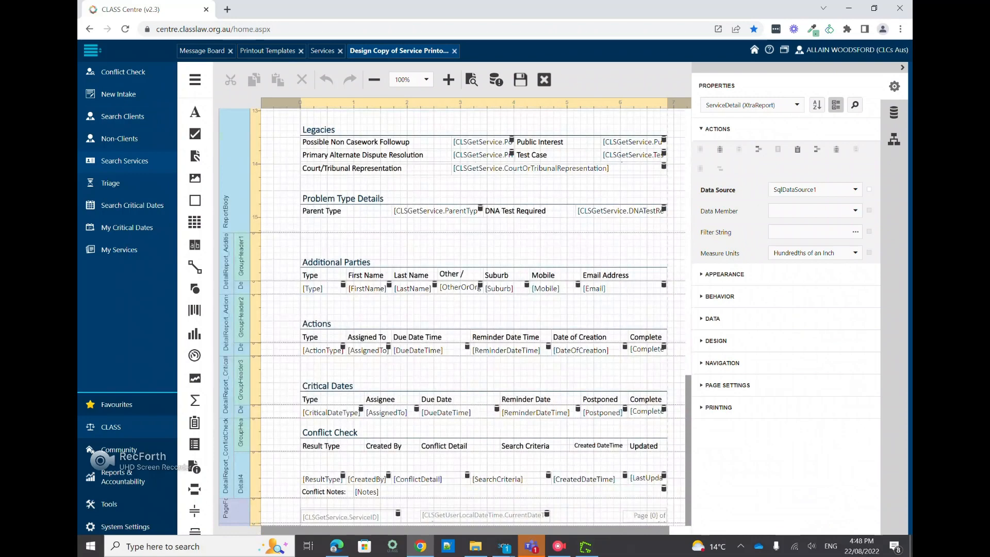
{"action": "left_click", "coordinate": [628, 445]}
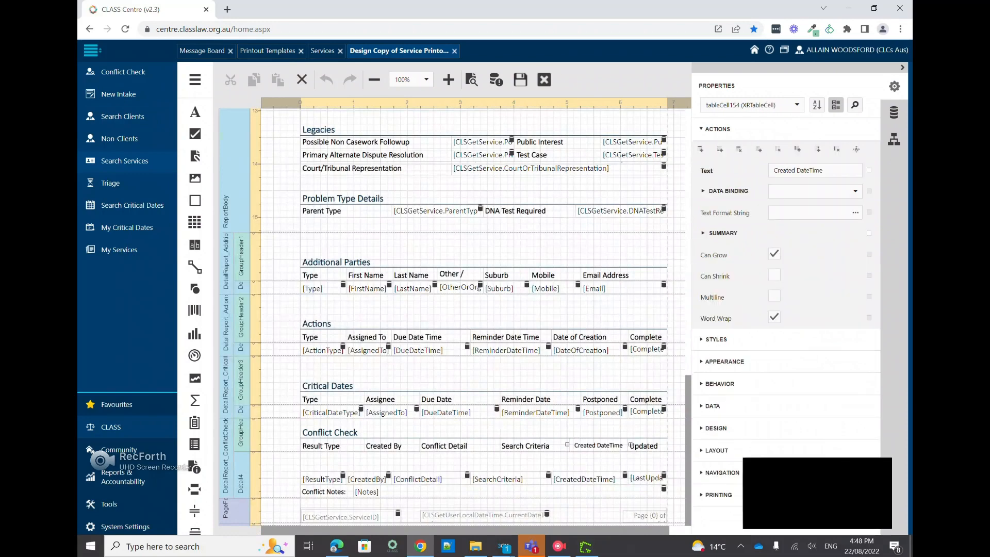
{"action": "left_click", "coordinate": [644, 446]}
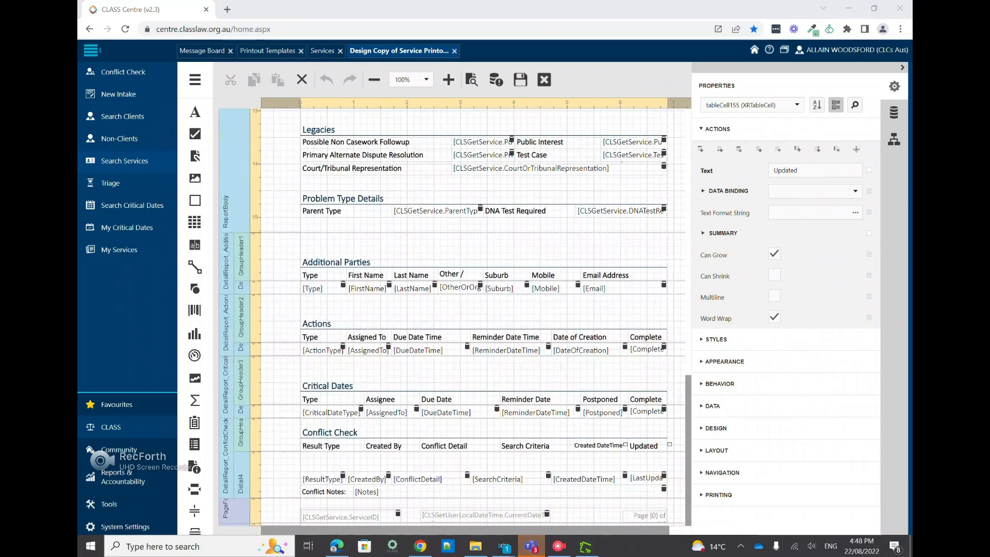
{"action": "left_click", "coordinate": [630, 478]}
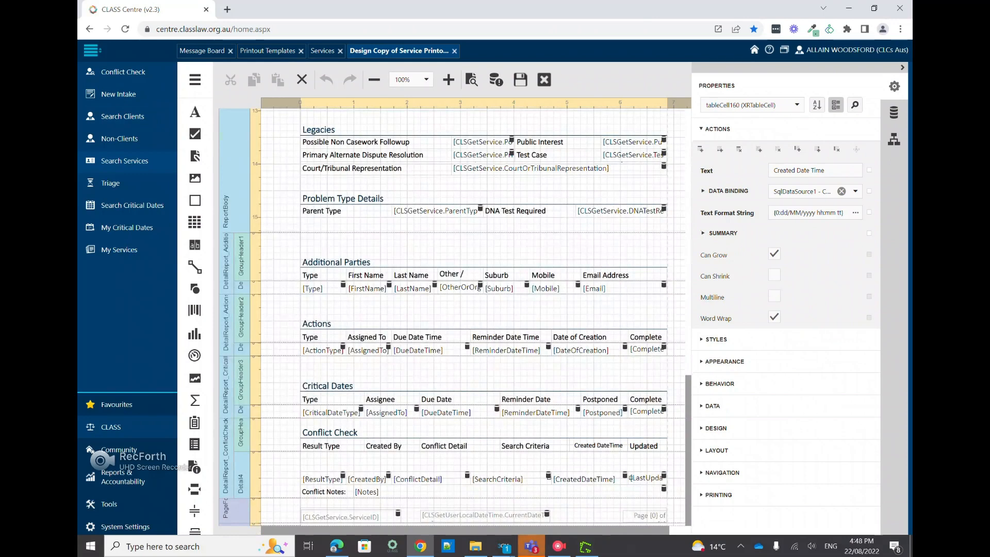
{"action": "scroll", "coordinate": [630, 478], "scroll_direction": "up", "scroll_amount": 15}
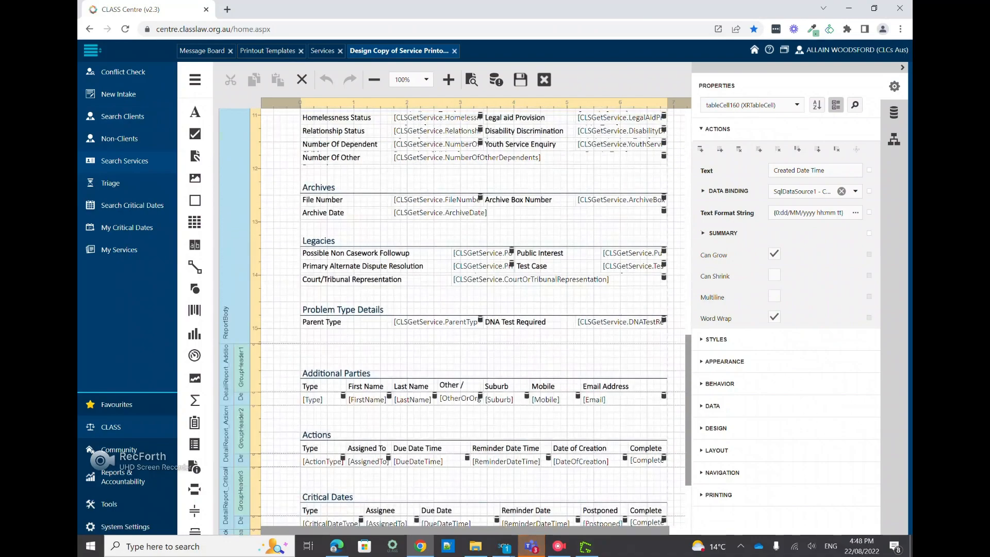
{"action": "scroll", "coordinate": [630, 478], "scroll_direction": "down", "scroll_amount": 9}
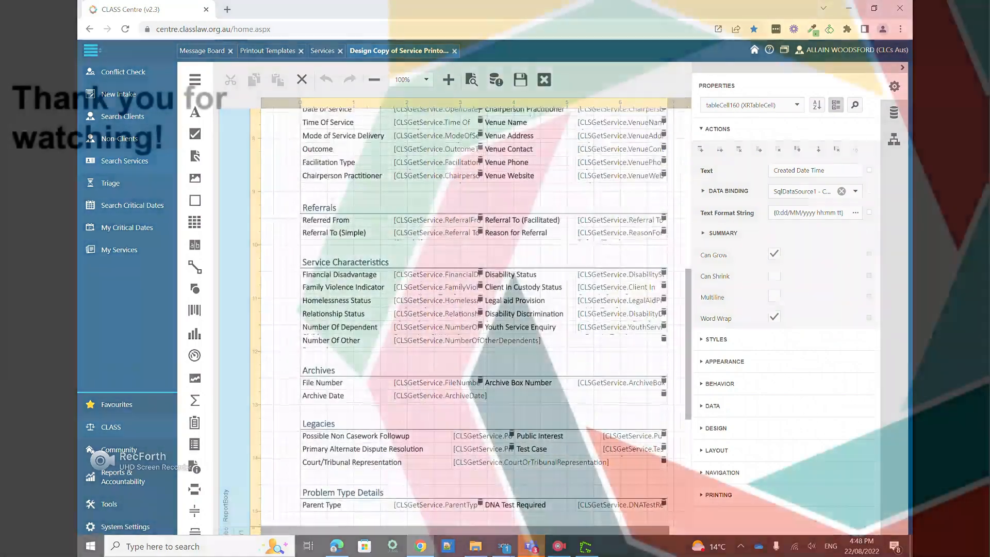